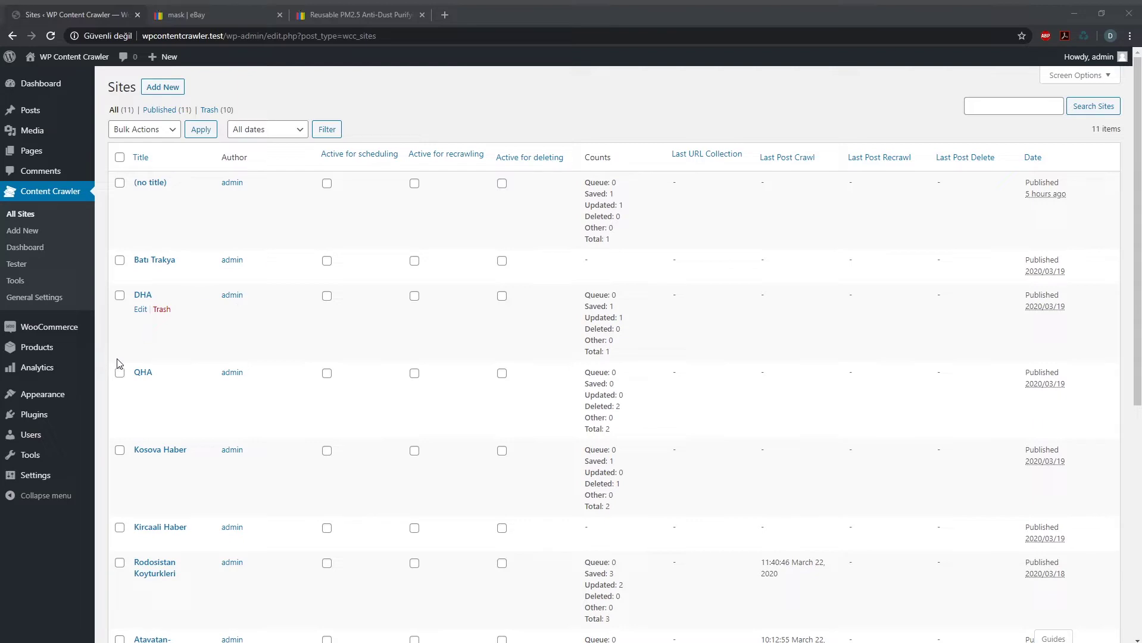
click(127, 421)
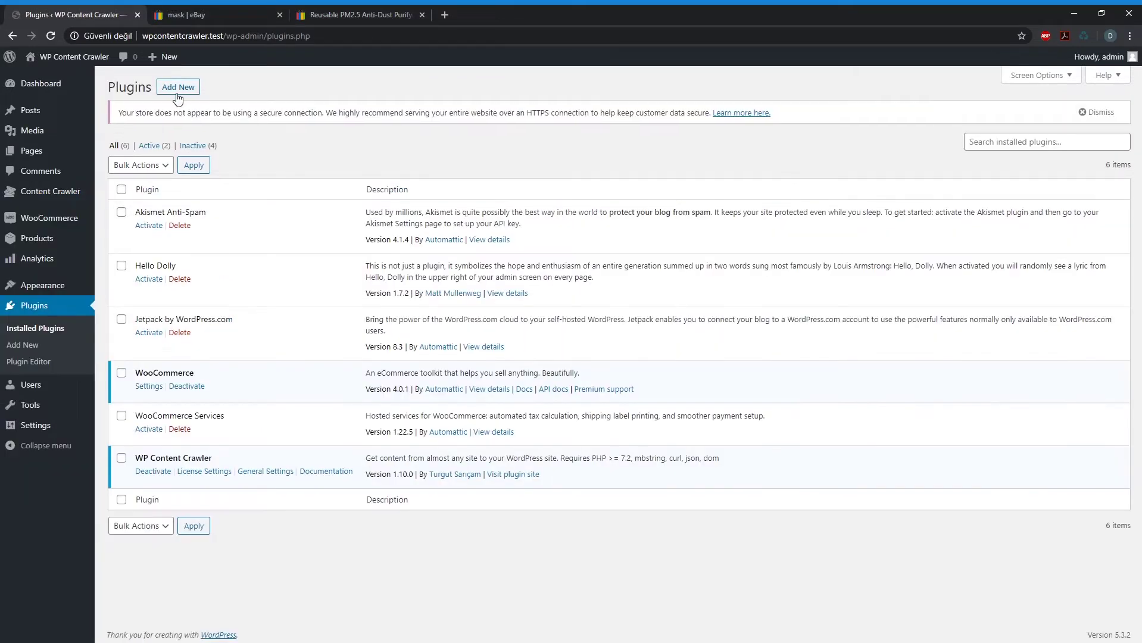
click(177, 88)
click(1001, 121)
text(woocommerce)
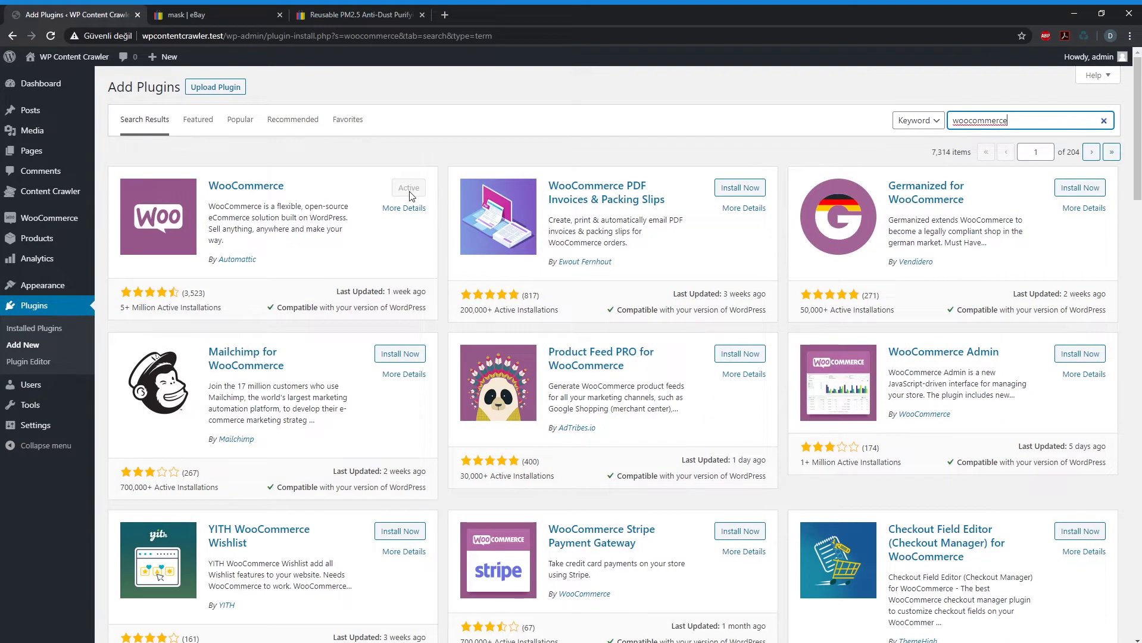
mouse_move(70, 222)
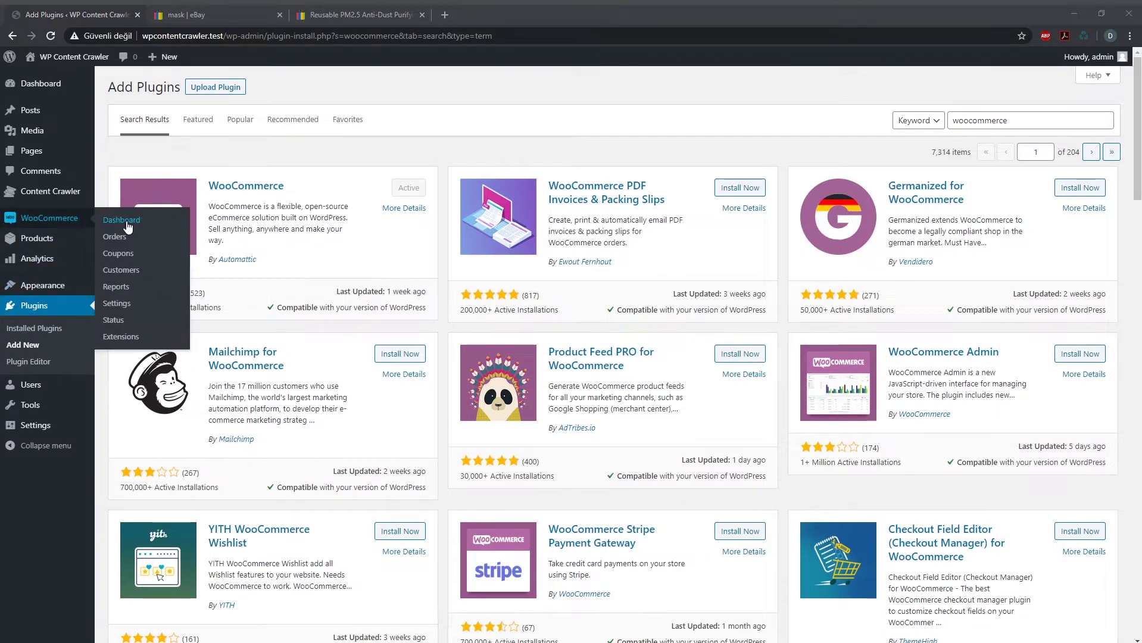
click(151, 208)
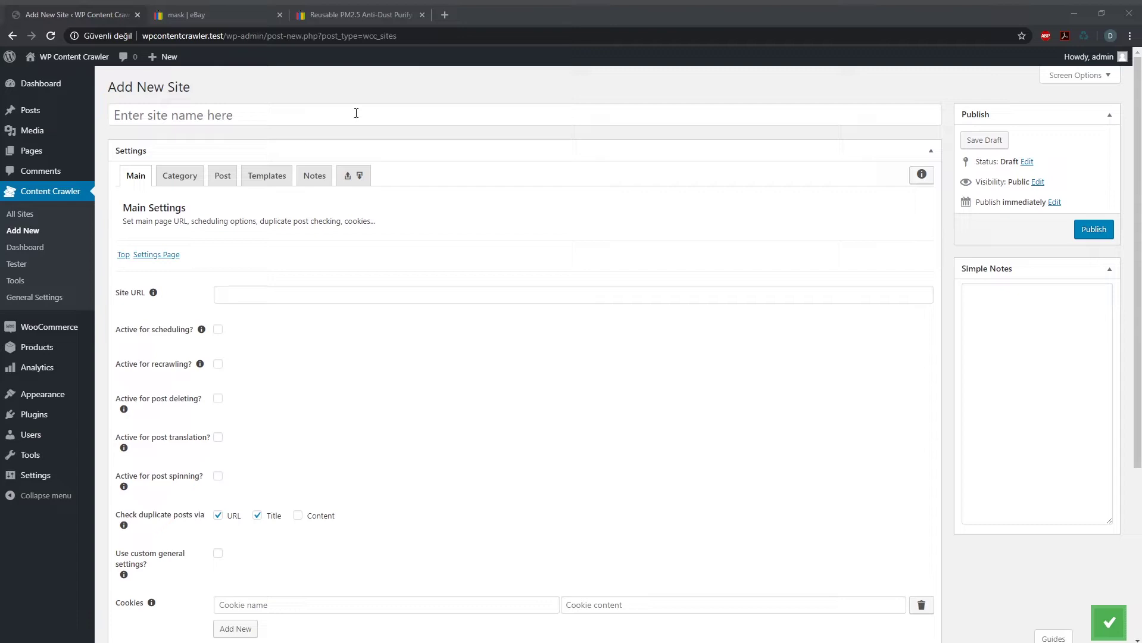
click(356, 113)
text(Ebay)
click(297, 295)
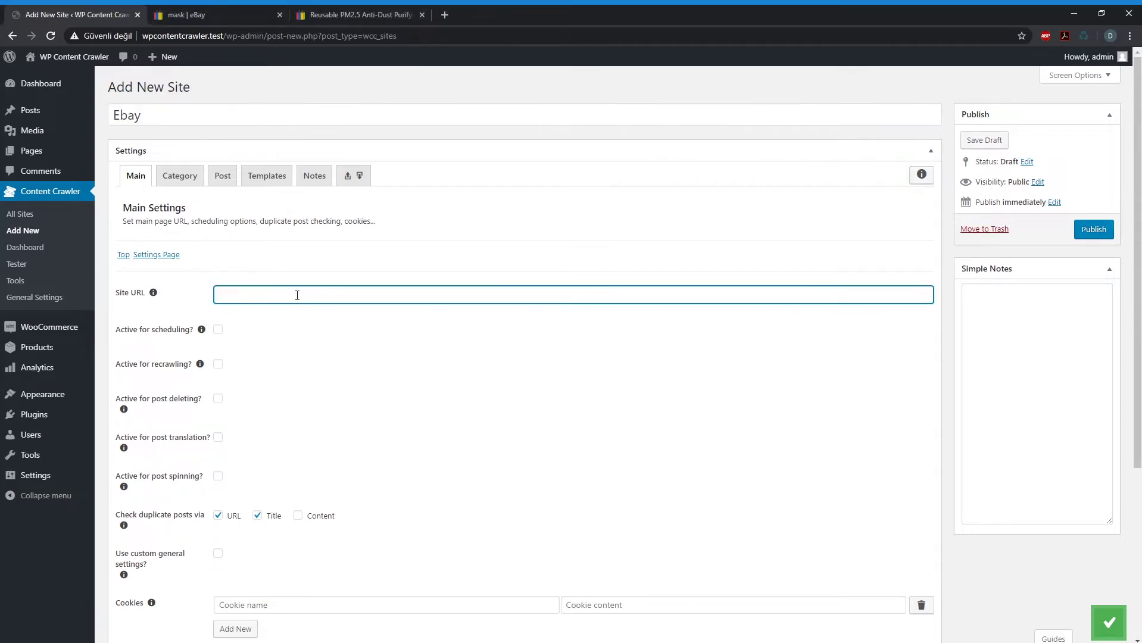
click(188, 15)
click(199, 37)
key(ctrl+c)
click(89, 14)
key(ctrl+v)
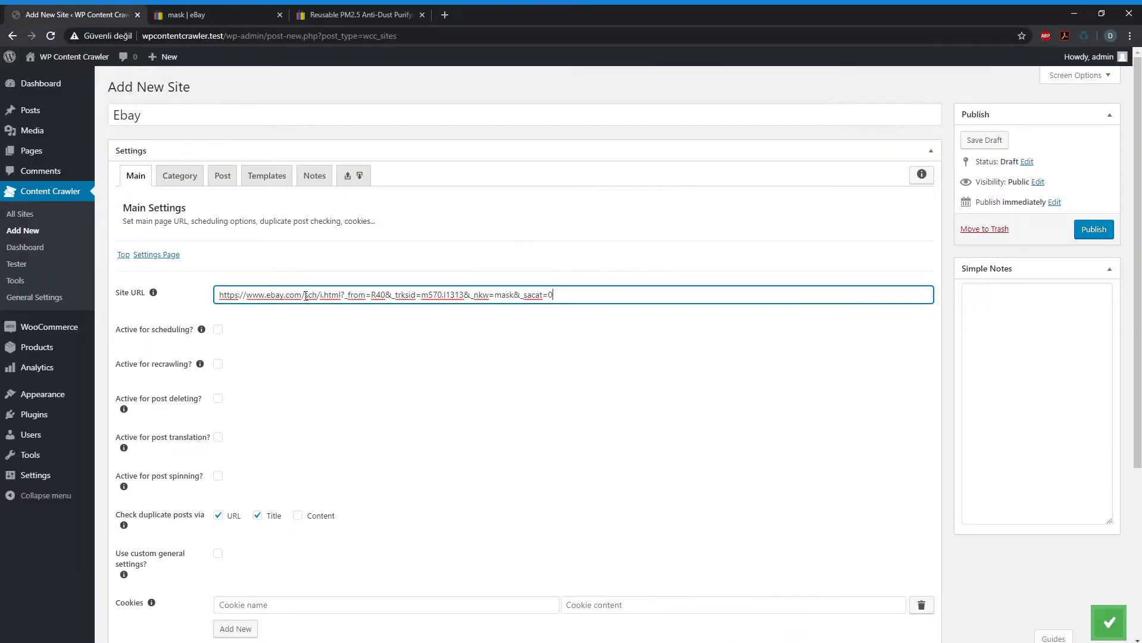
drag(305, 296, 799, 297)
key(BackSpace)
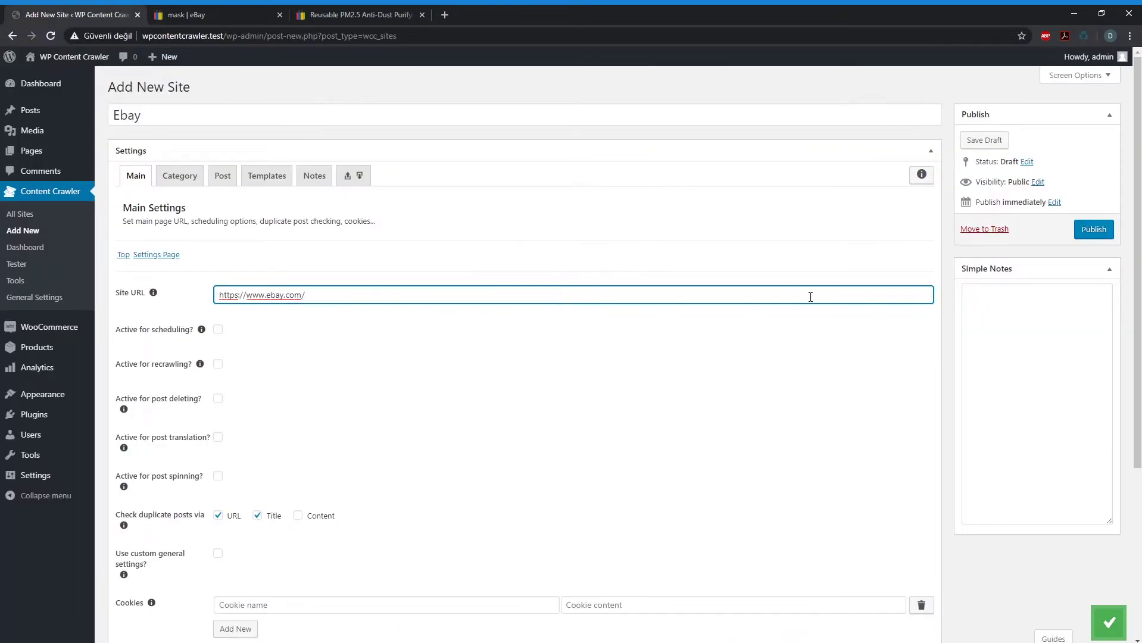
key(alt+Tab)
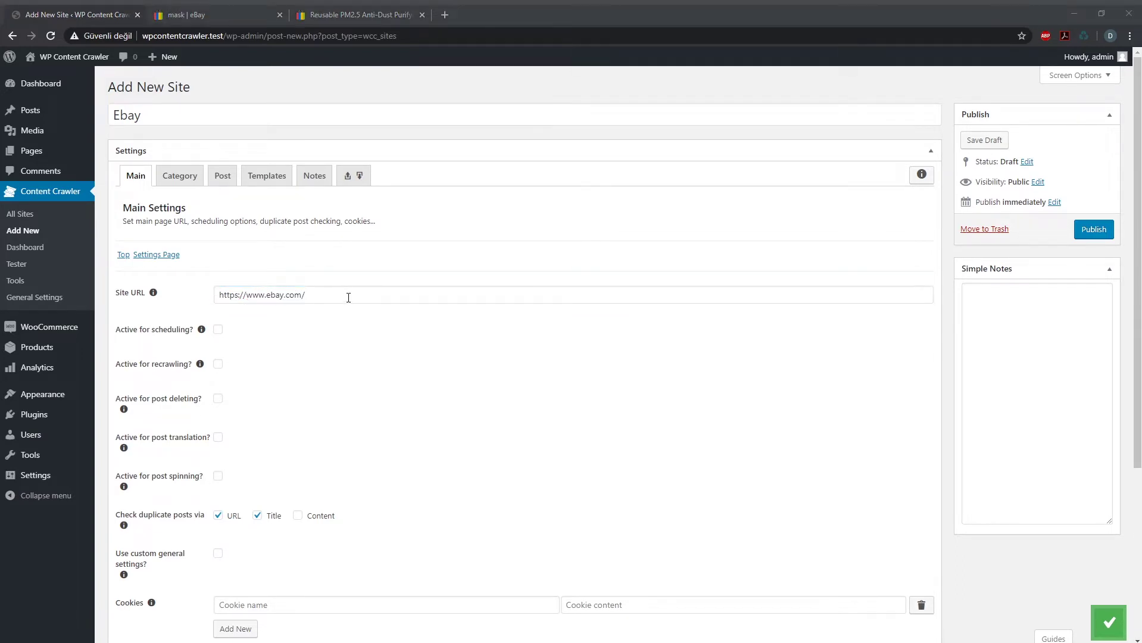
- On the Category tab, paste the eBay mask search URL into Category URLs and Test Category URL
click(189, 179)
click(215, 19)
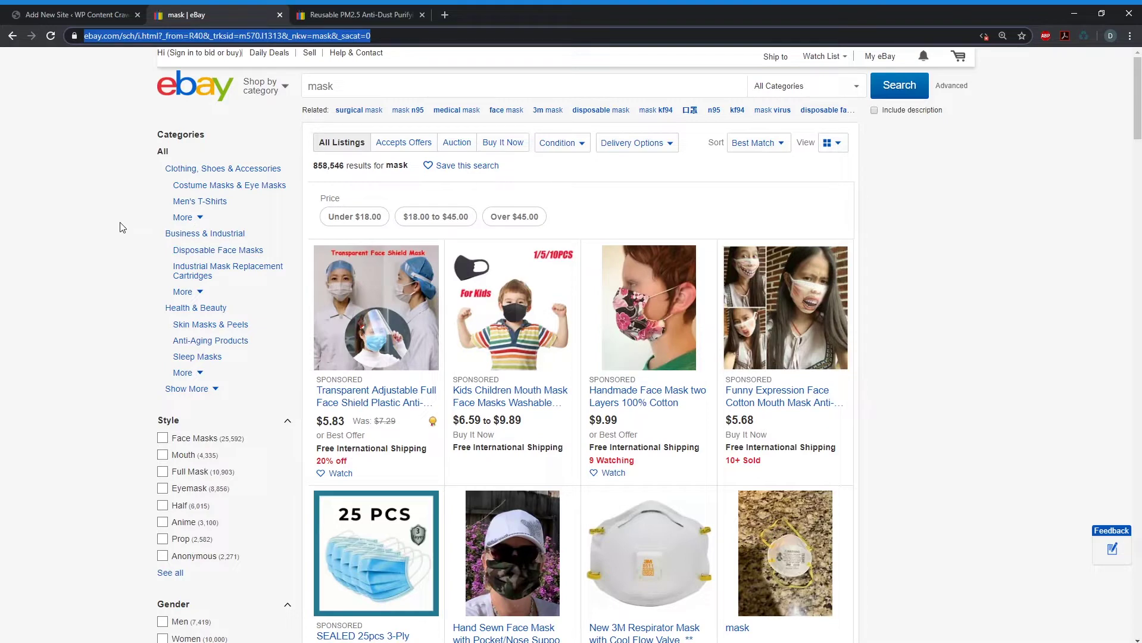
key(ctrl+shift+Tab)
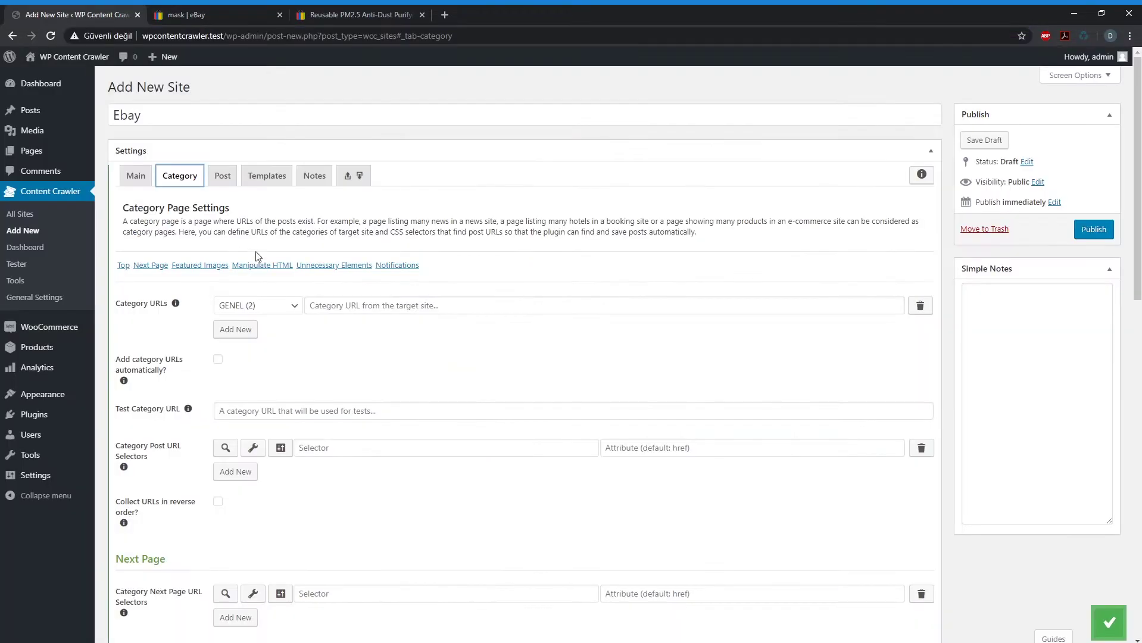
click(340, 306)
key(ctrl+v)
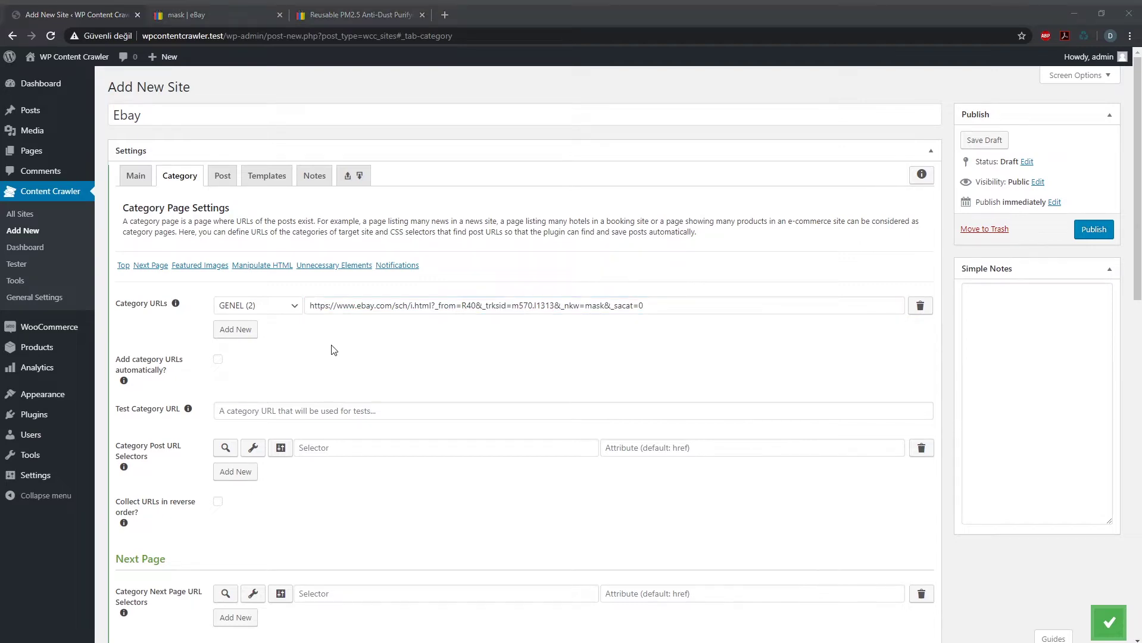
key(ctrl+Tab)
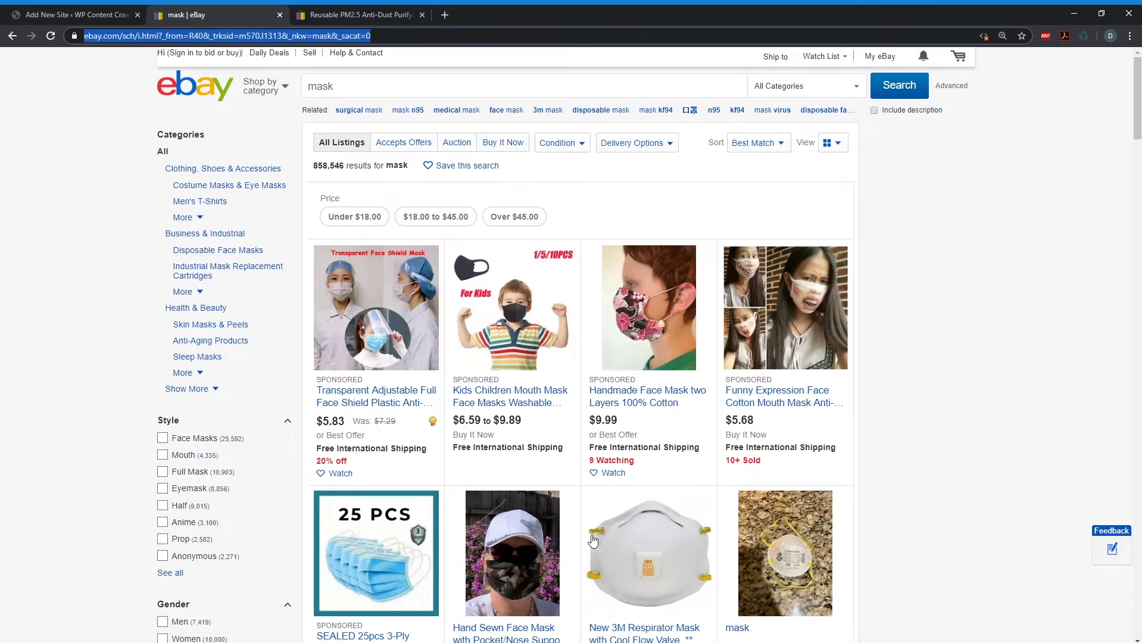
key(ctrl+Tab)
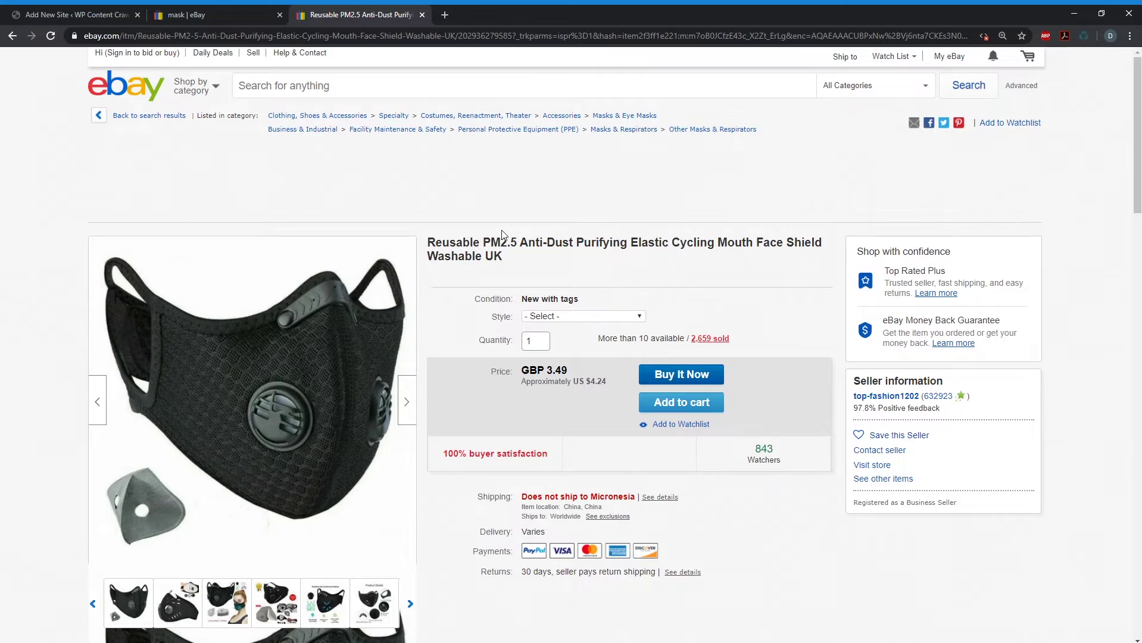
click(96, 13)
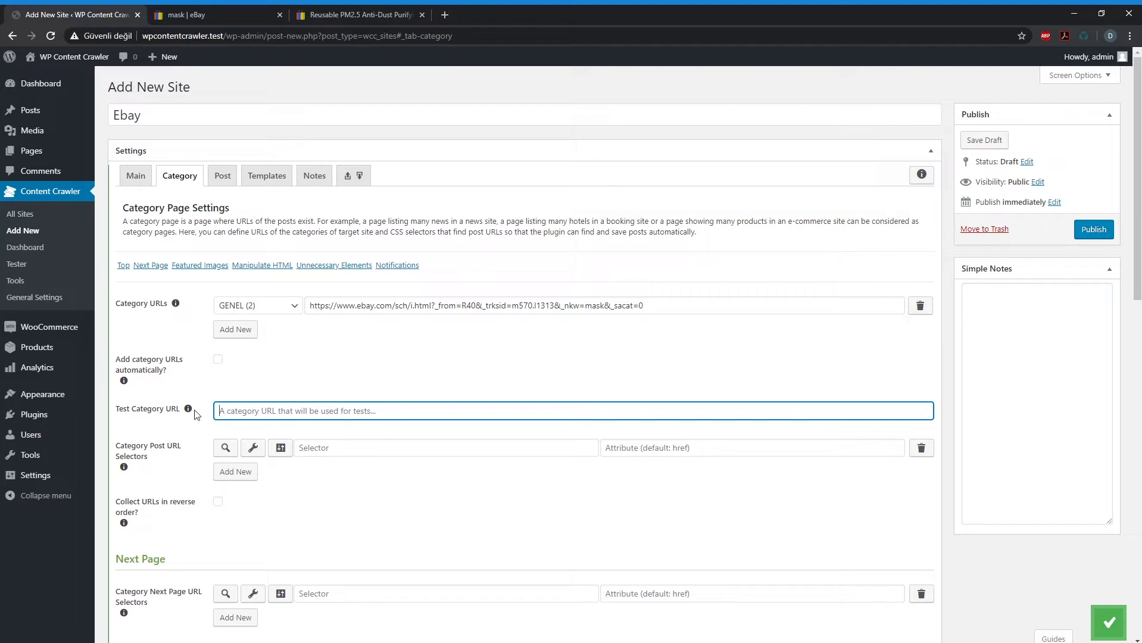
key(ctrl+v)
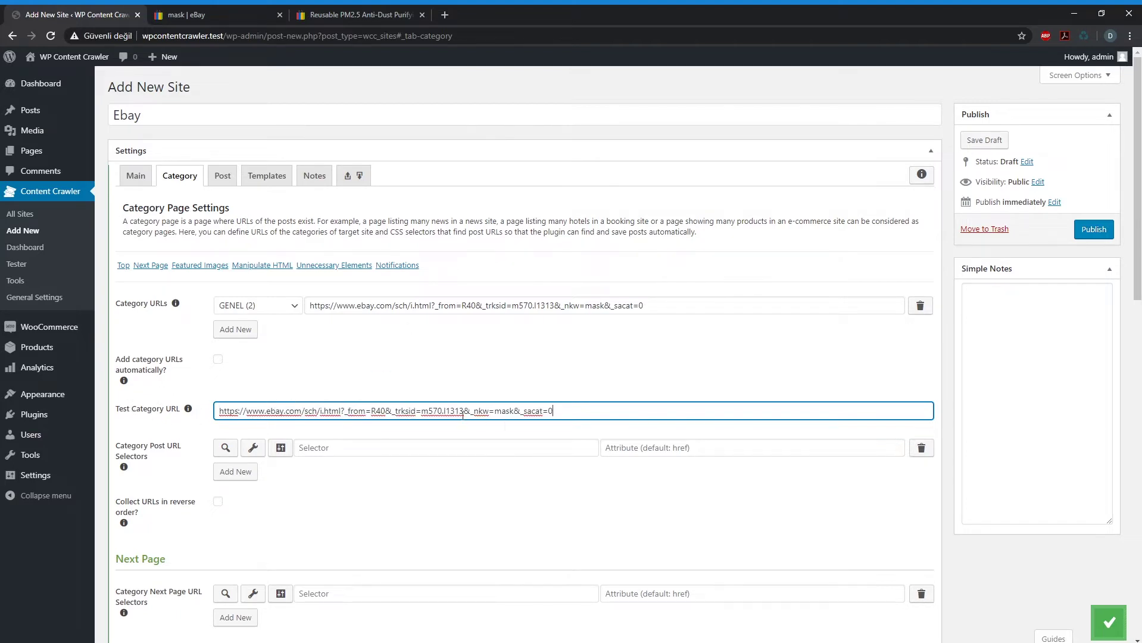
- Pick a listing title with the visual picker and apply a.s-item__link as the post URL selector
click(256, 448)
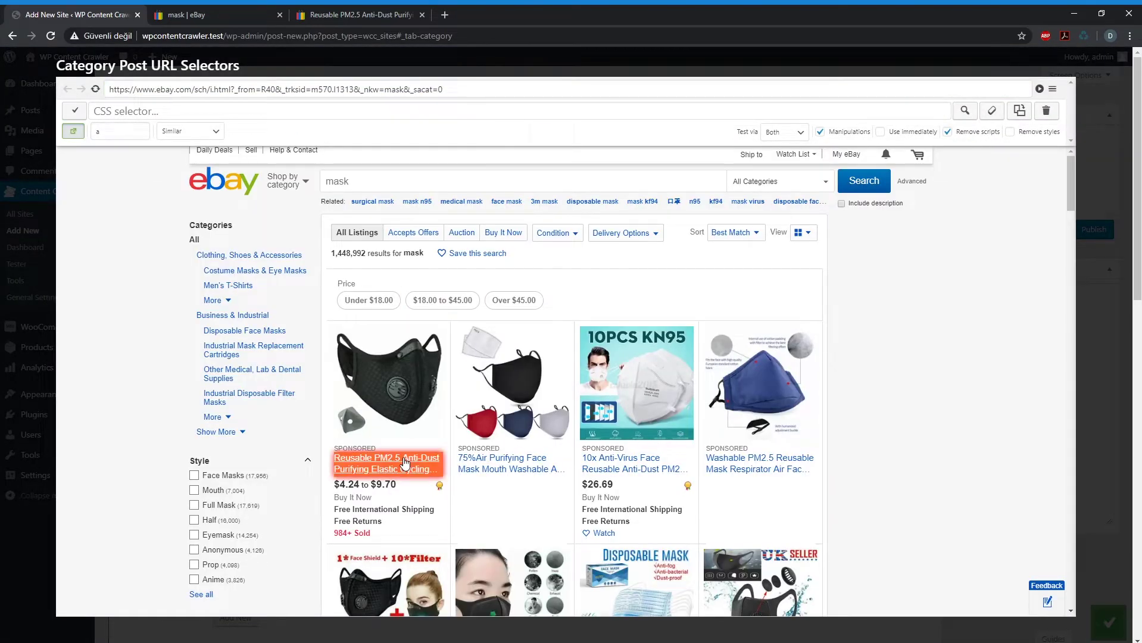
click(404, 463)
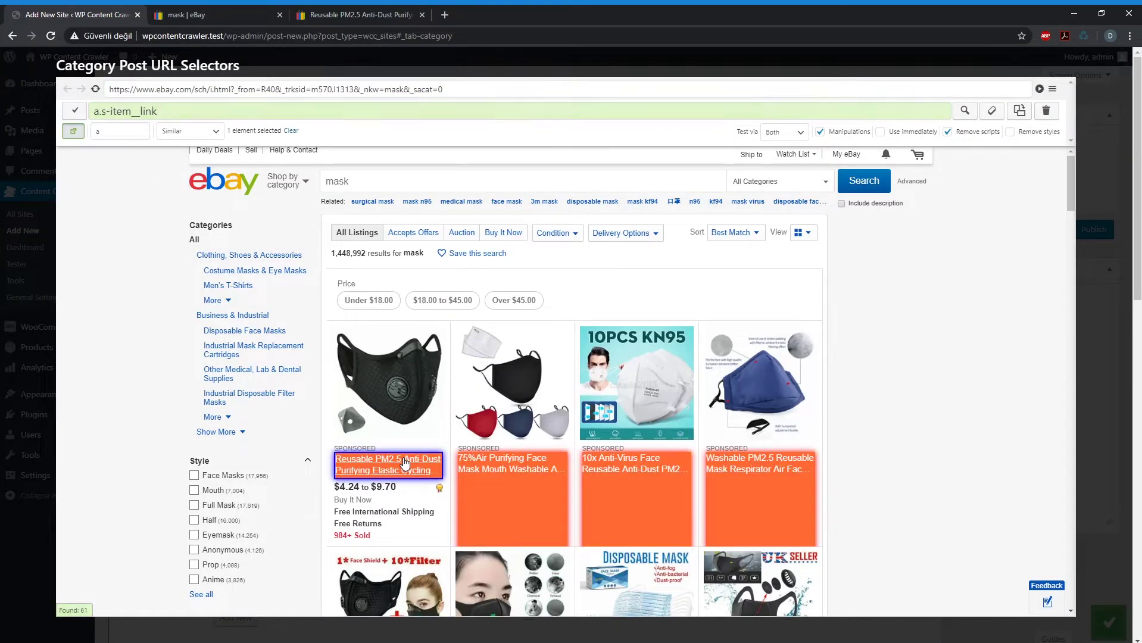
scroll(407, 464, down, 5)
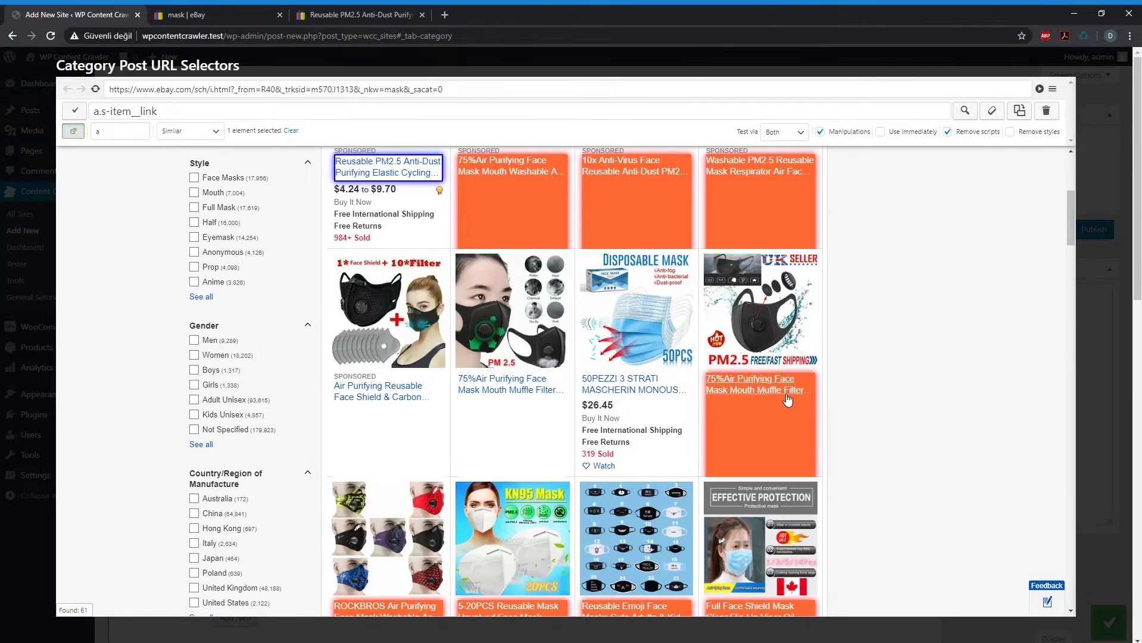
scroll(716, 369, down, 4)
drag(156, 112, 87, 117)
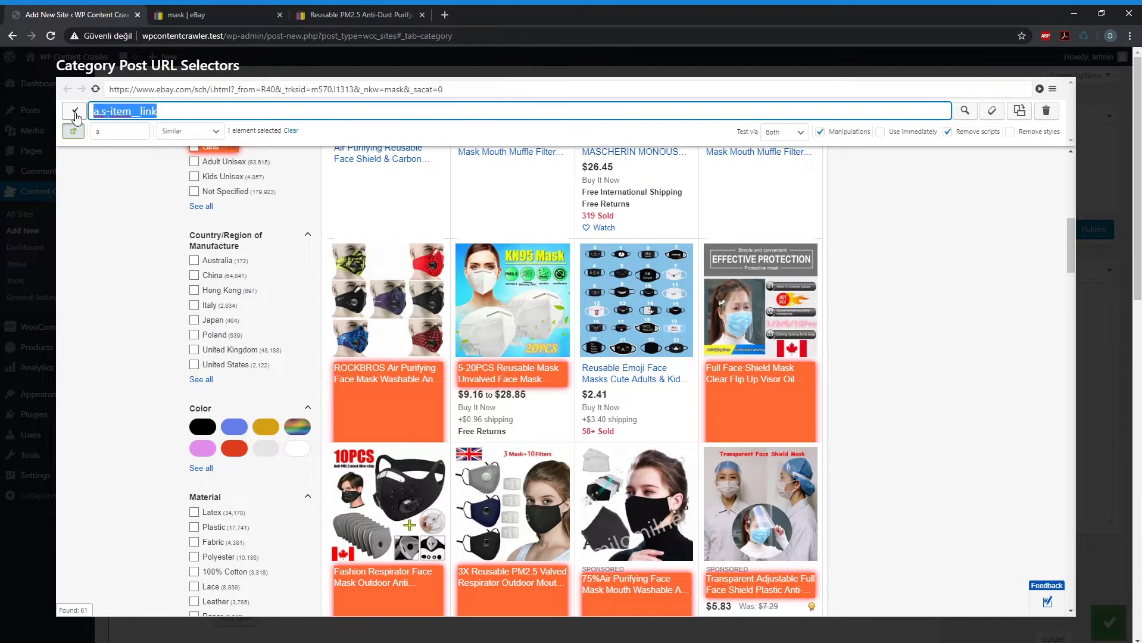
click(76, 111)
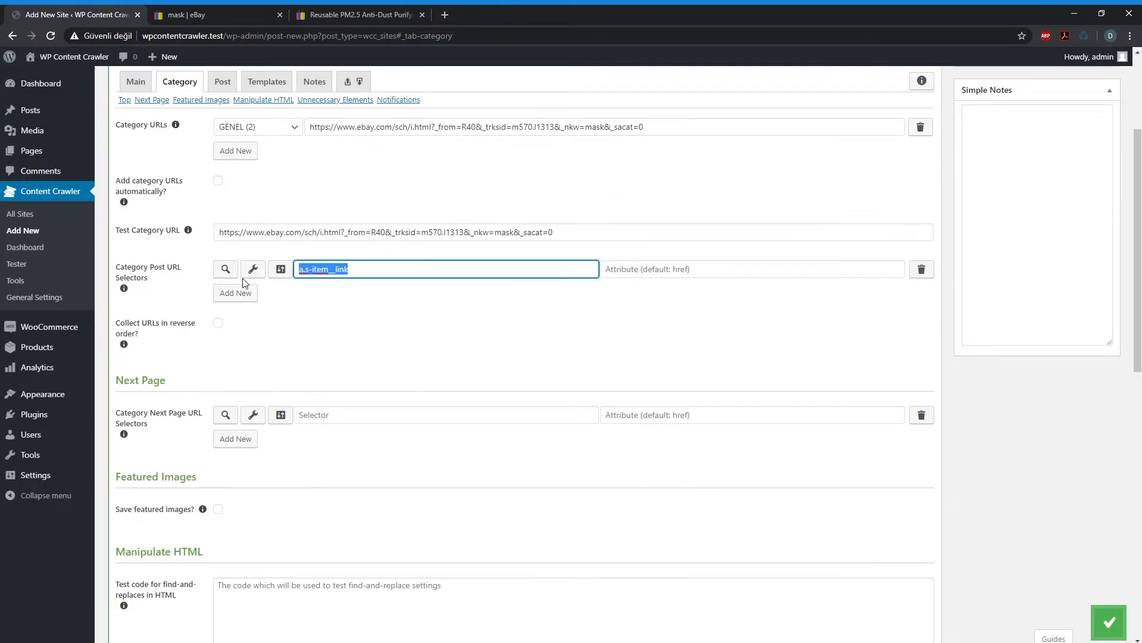
- Test the post URL selector, check one found item URL in a new tab, then hide the results
click(226, 269)
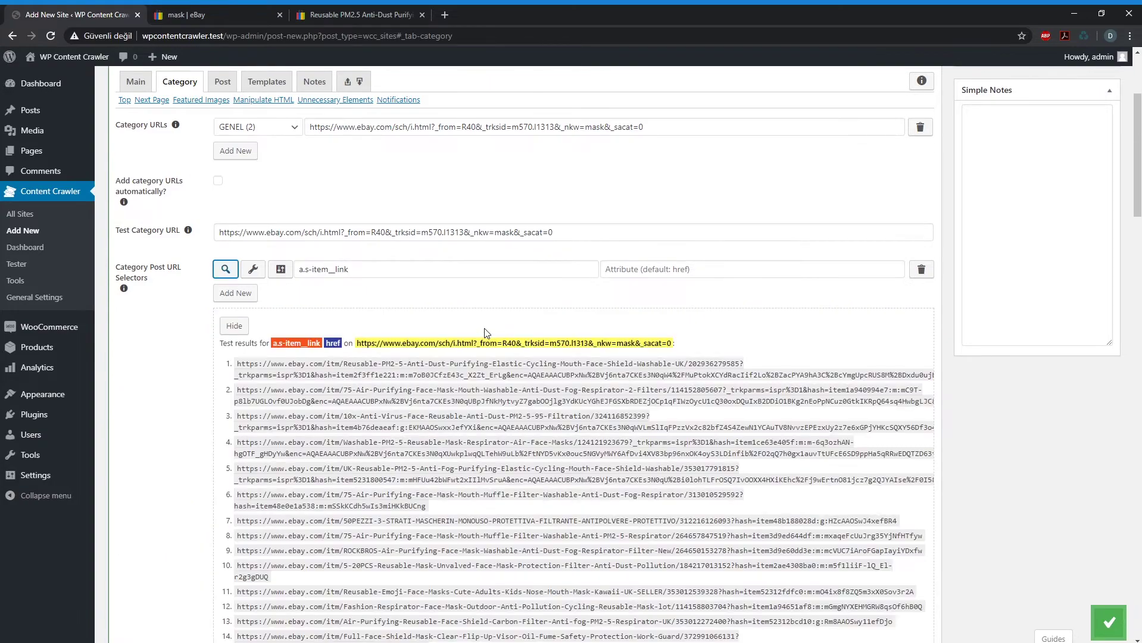
scroll(484, 333, down, 3)
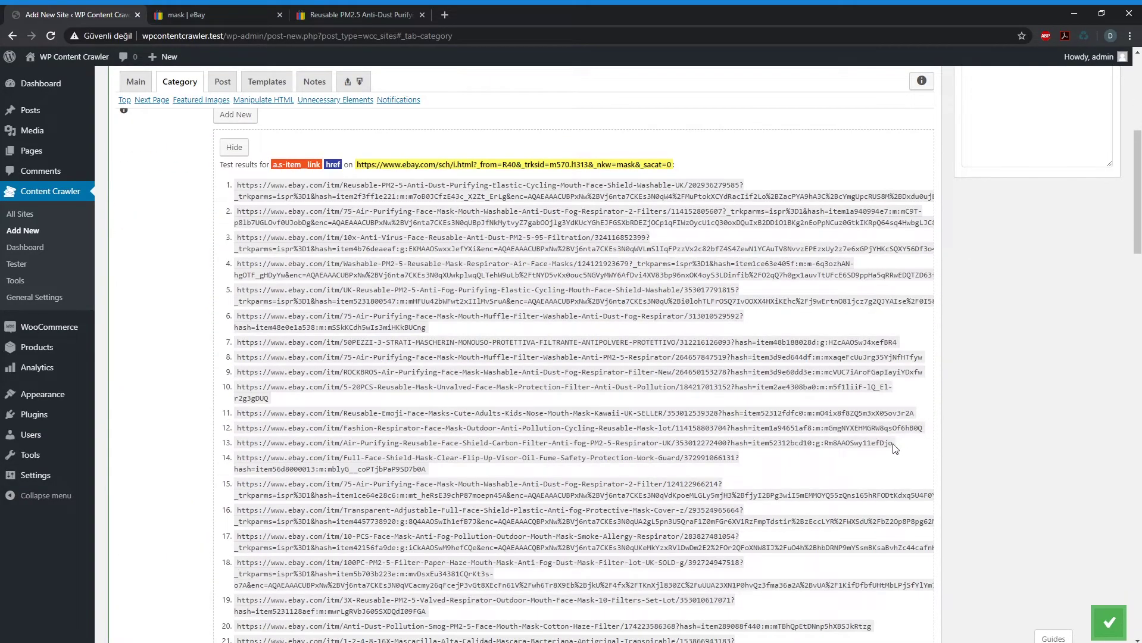
mouse_move(423, 468)
mouse_down()
mouse_move(422, 458)
mouse_move(237, 459)
mouse_move(428, 471)
mouse_up()
key(ctrl+c)
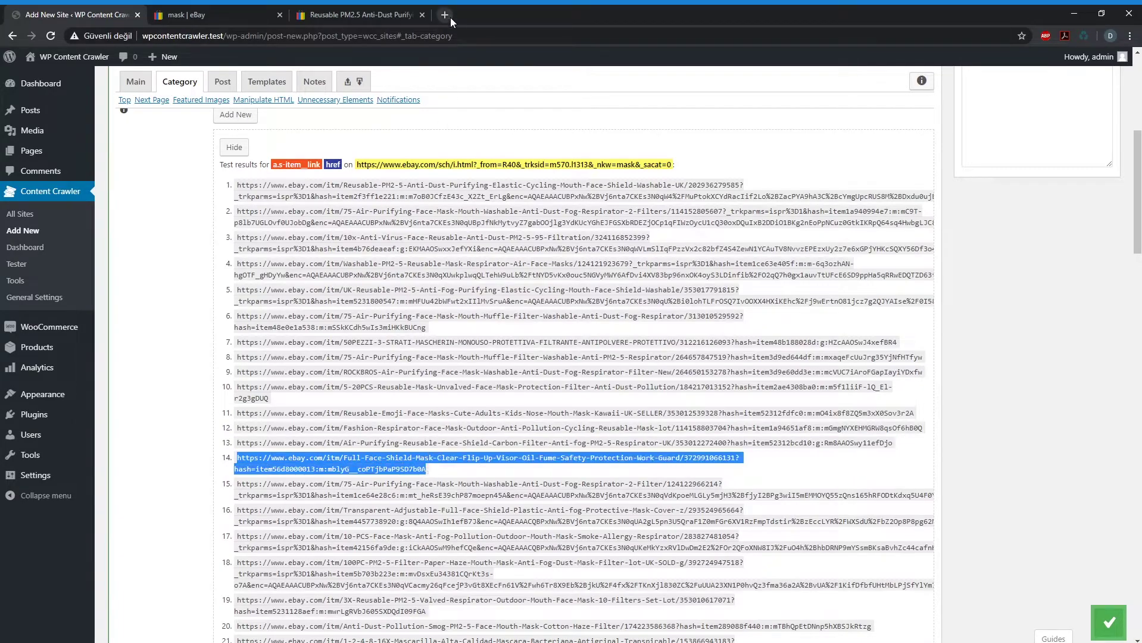
click(451, 16)
key(ctrl+v)
key(Return)
key(ctrl+w)
scroll(298, 178, up, 1)
click(234, 207)
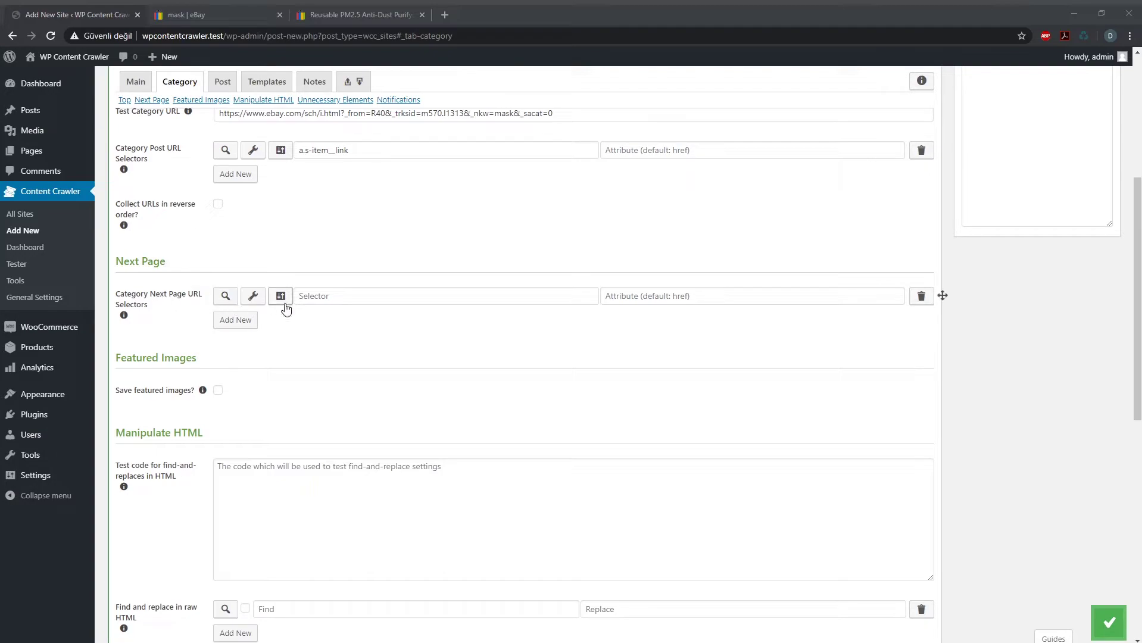
- Open the visual picker for Category Next Page URL Selectors on the eBay results
click(253, 296)
scroll(484, 336, down, 10)
scroll(484, 337, down, 10)
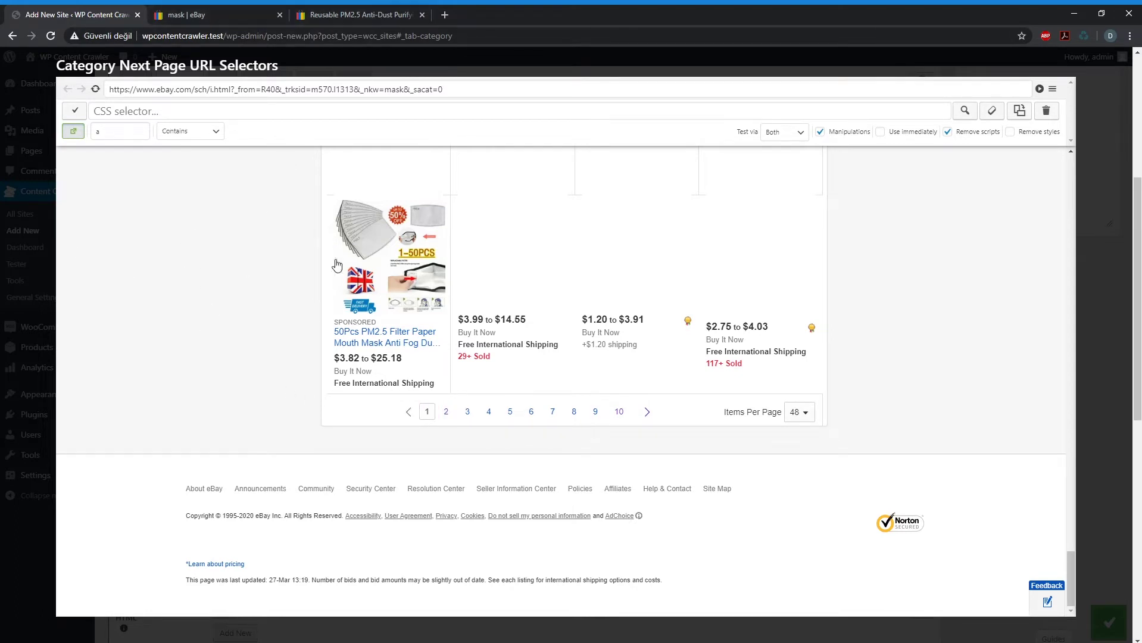
- Inspect eBay's pagination in DevTools and copy the x-pagination__li--selected class name
click(271, 15)
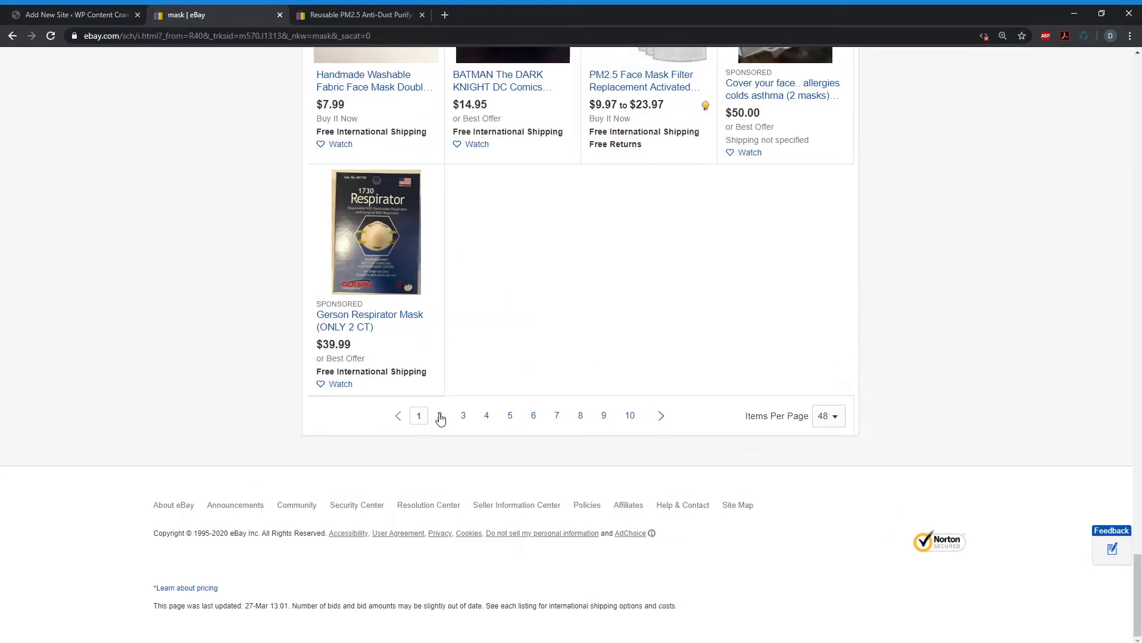
key(ctrl+shift+c)
scroll(278, 579, down, 10)
scroll(272, 572, down, 10)
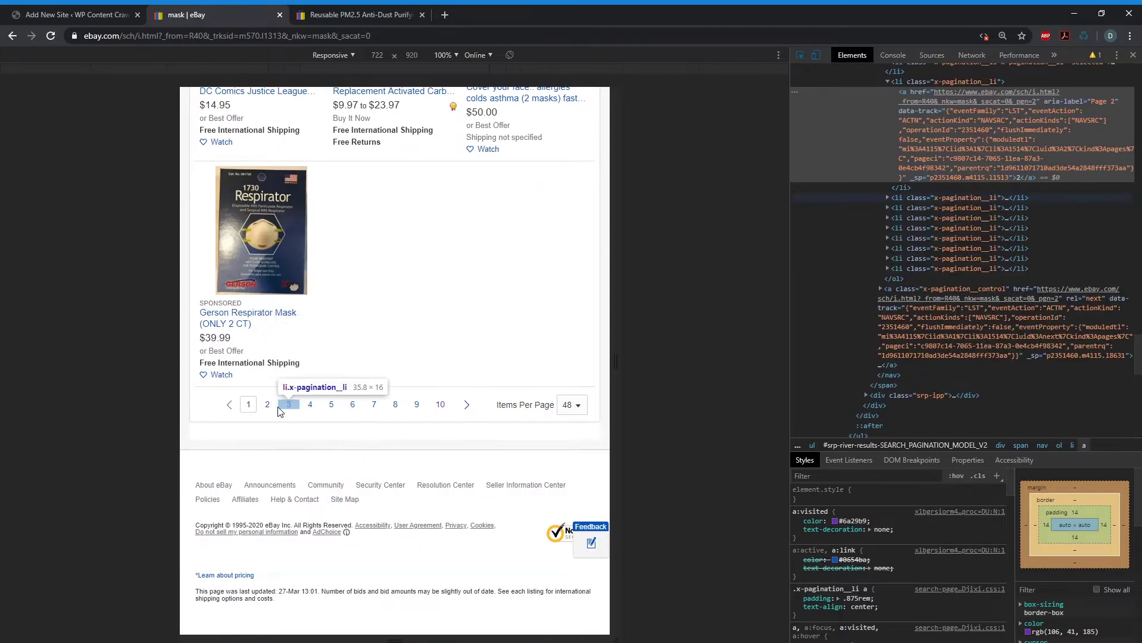
click(268, 406)
scroll(1058, 186, up, 2)
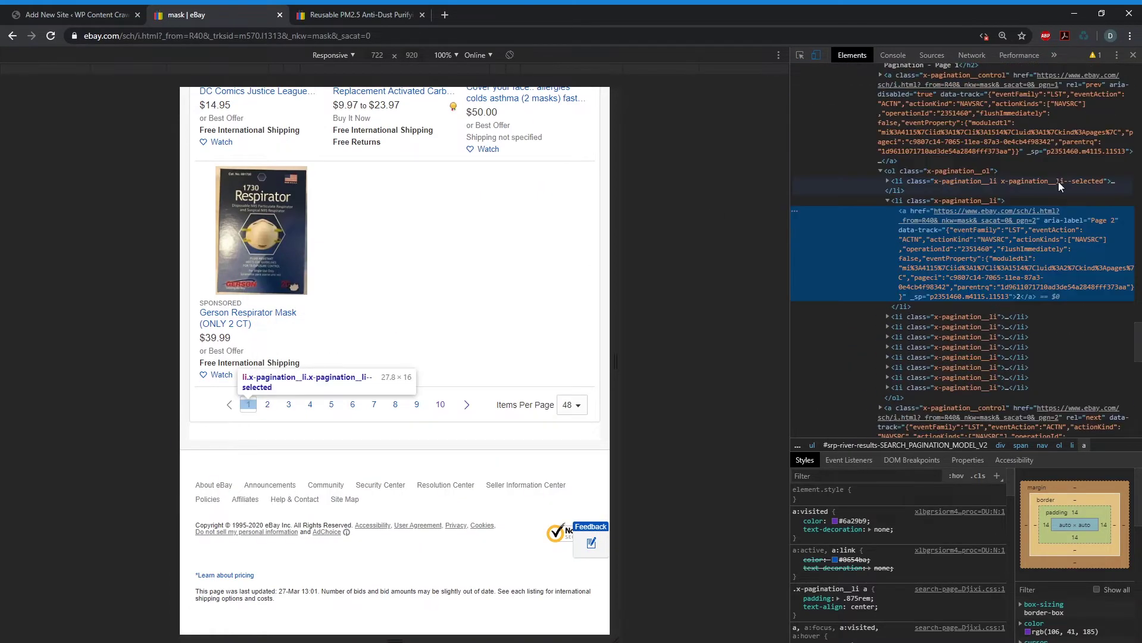
double_click(1090, 180)
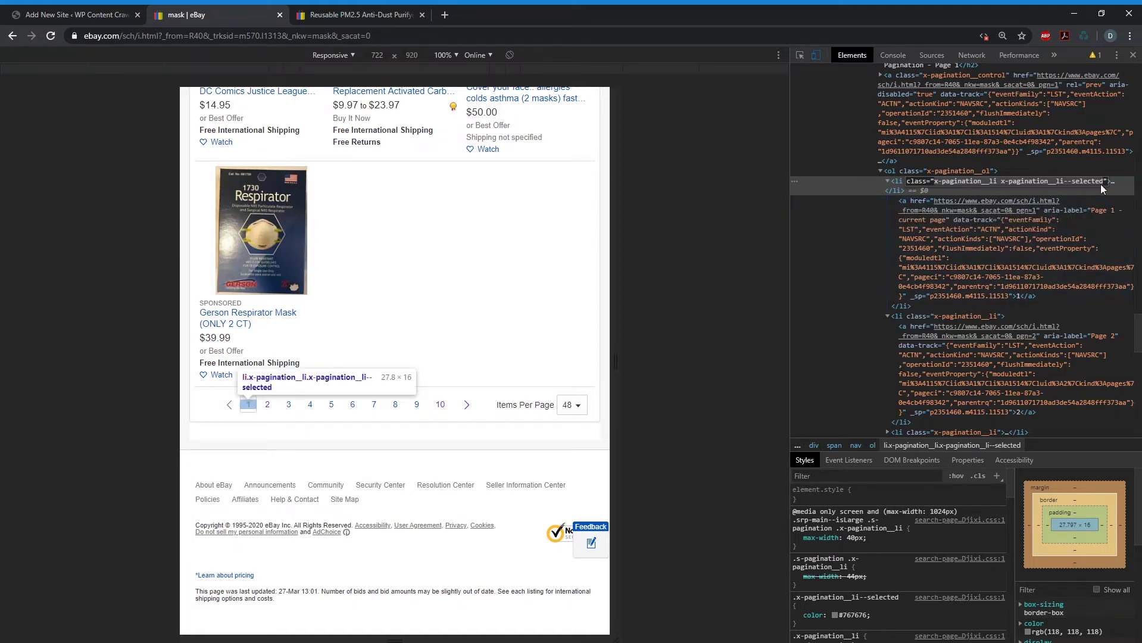
click(1048, 182)
drag(1001, 181, 1107, 188)
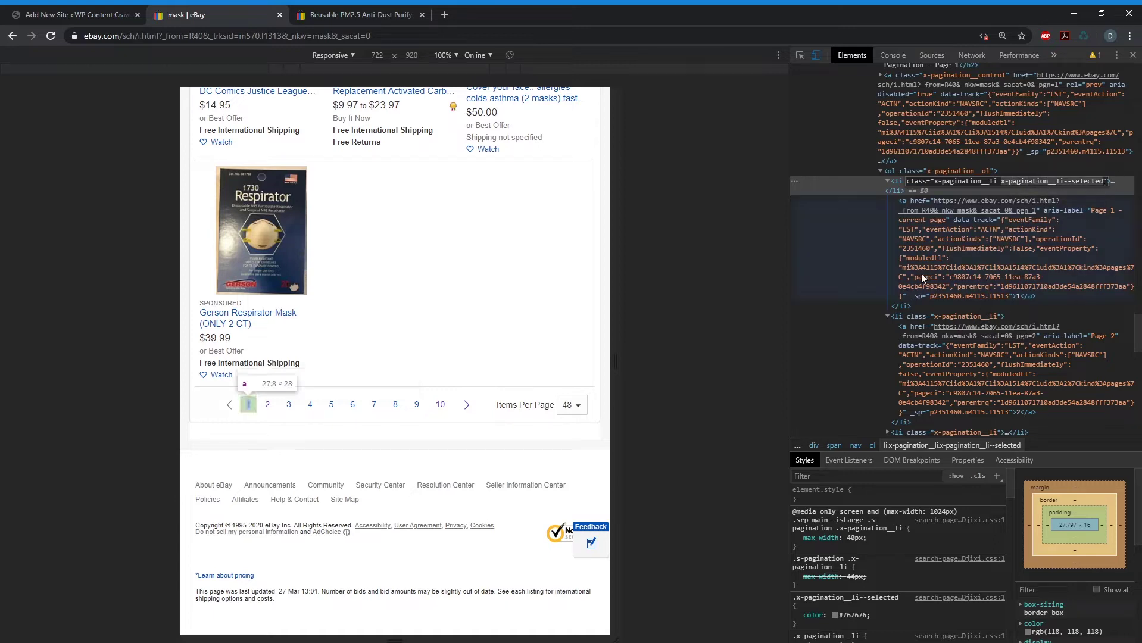
key(ctrl+c)
- Search Elements for .x-pagination__li--selected + li a and select the finished query
key(ctrl+f)
key(ctrl+v)
key(Return)
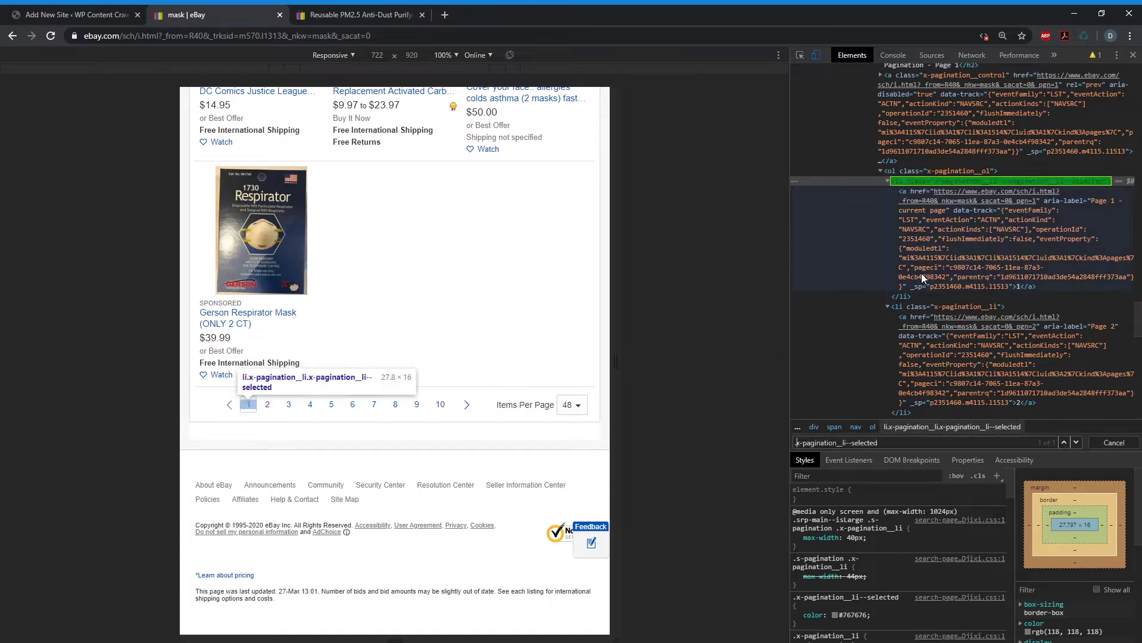
text(+ li a)
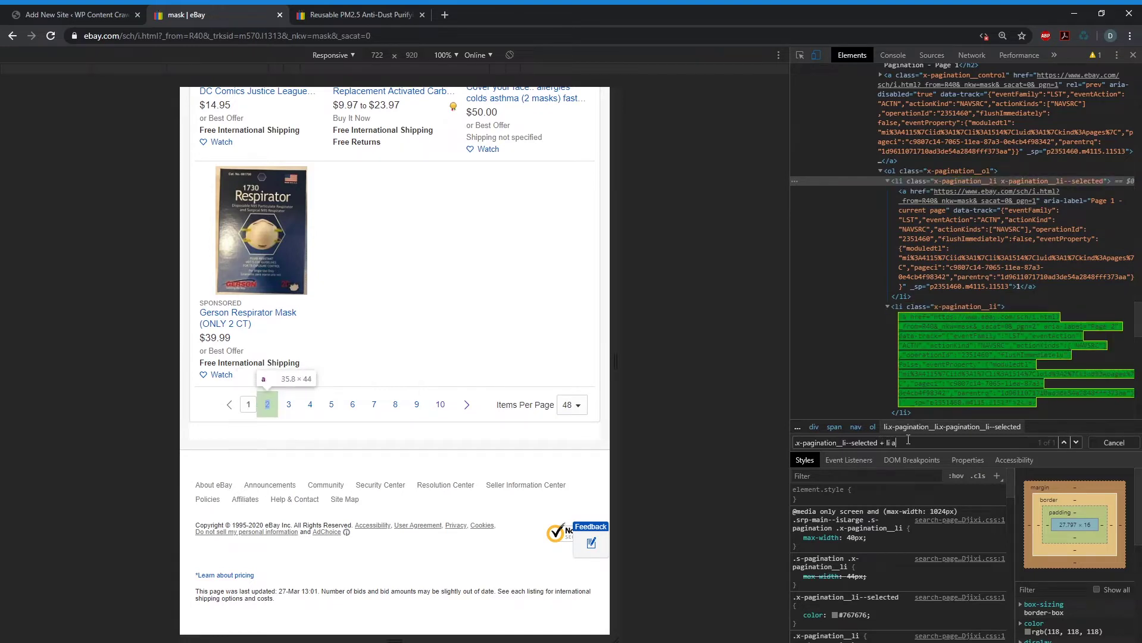
drag(908, 441, 793, 445)
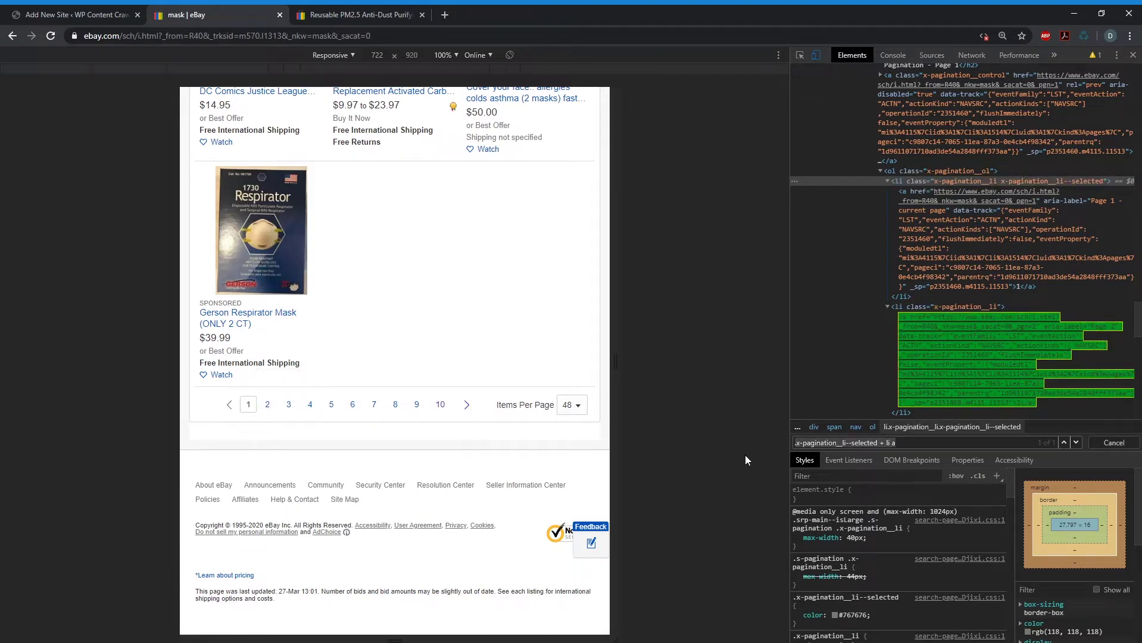
- Paste .x-pagination__li--selected + li a into the Category Next Page URL selector field
click(45, 15)
click(240, 111)
key(ctrl+v)
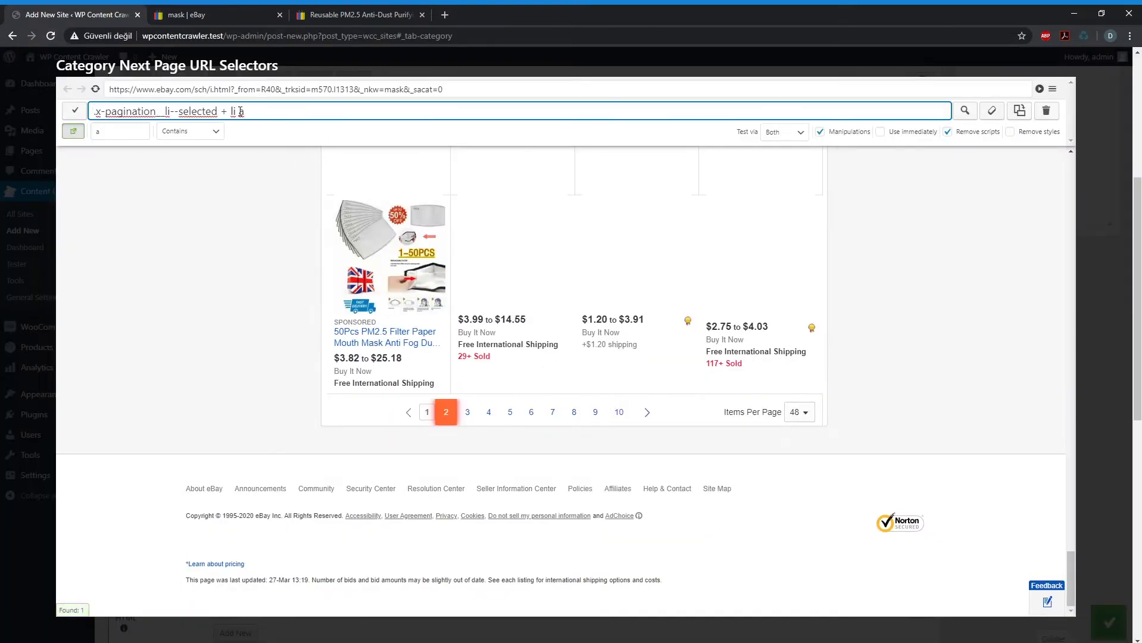
click(75, 116)
- Replace the Test Category URL with the _pgn=2 page URL, retest the next-page selector, and hide results
scroll(387, 238, up, 1)
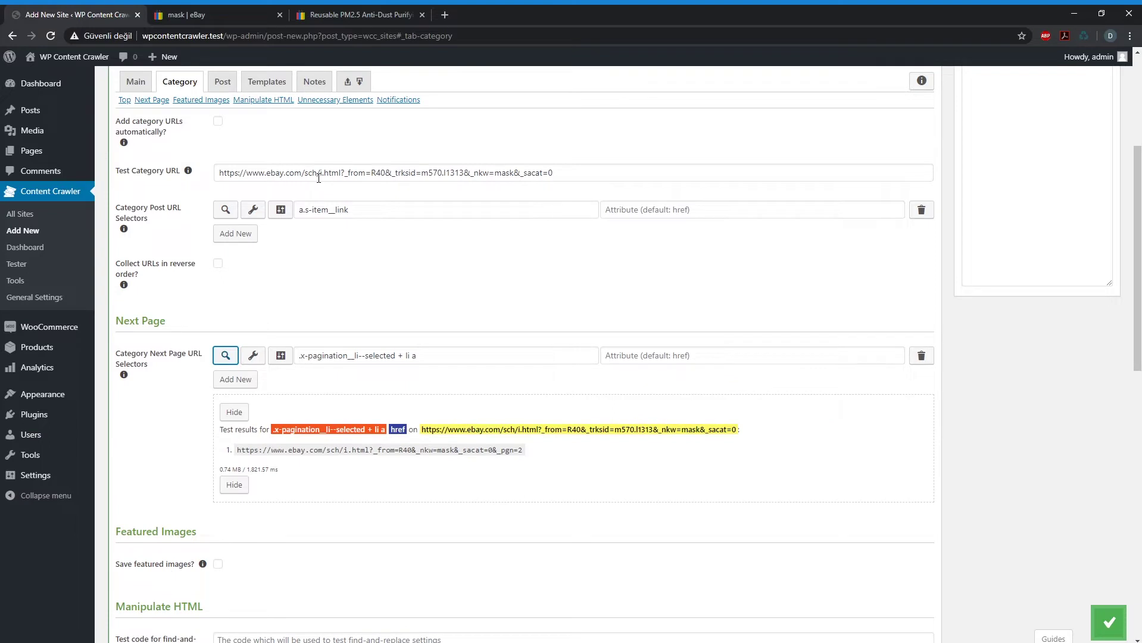
drag(524, 456, 238, 453)
key(ctrl+c)
triple_click(561, 172)
key(ctrl+v)
click(225, 356)
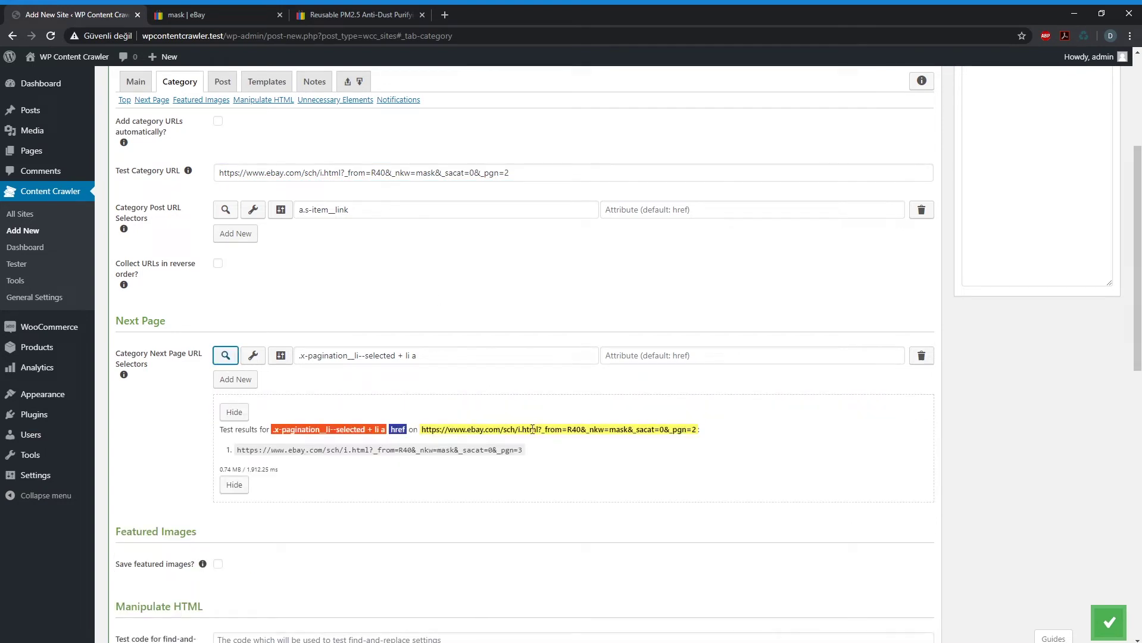
click(235, 413)
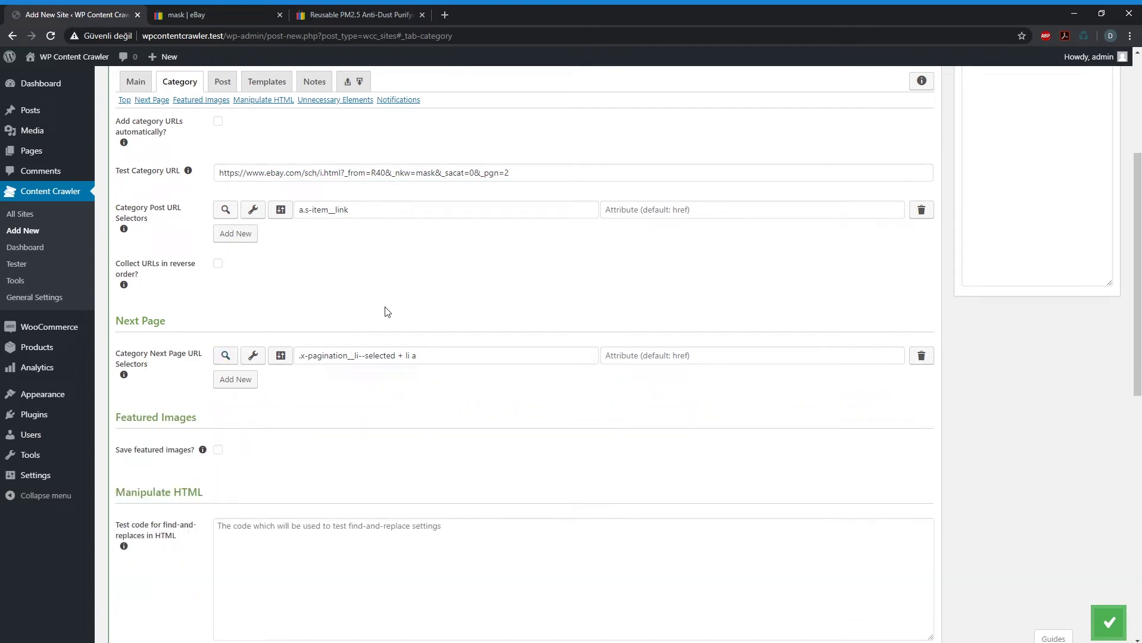
- Open the Post settings and grab the eBay mask product page address for Test Post URL
scroll(391, 300, up, 4)
click(230, 180)
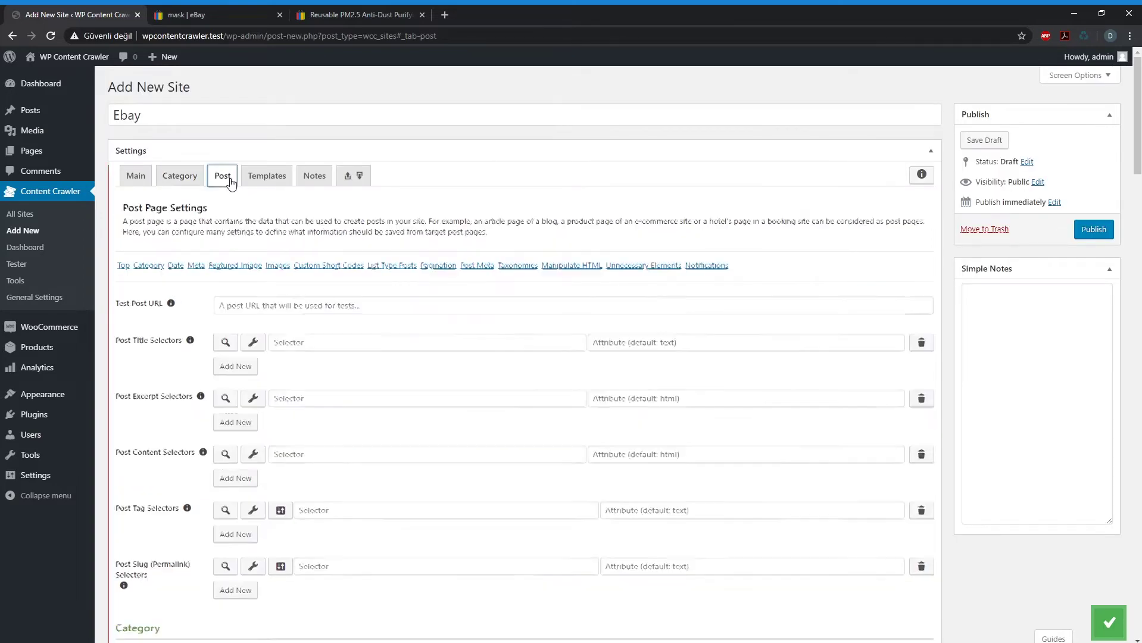
click(381, 15)
click(373, 36)
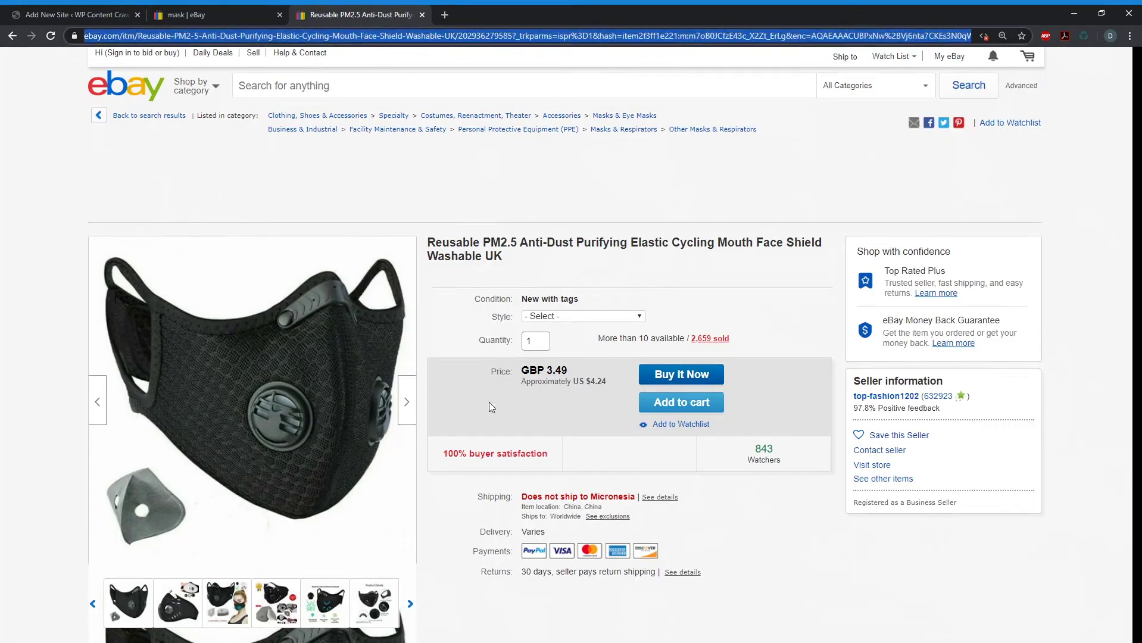
click(67, 16)
click(311, 305)
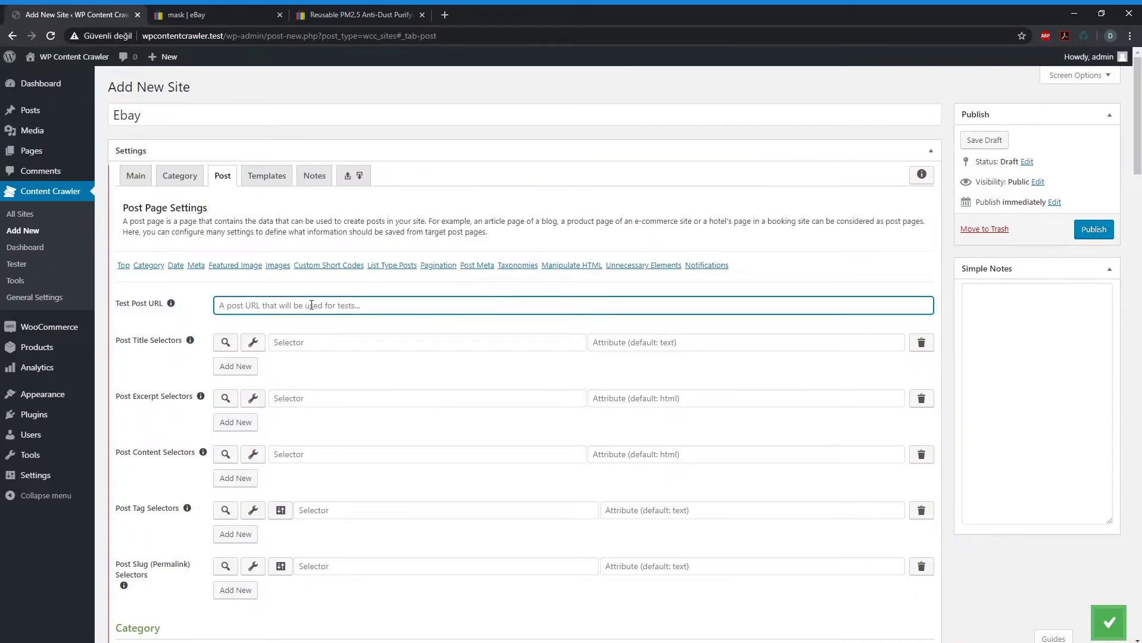
- Paste the product address into Test Post URL and pick the h1 listing title as Post Title selector
key(ctrl+v)
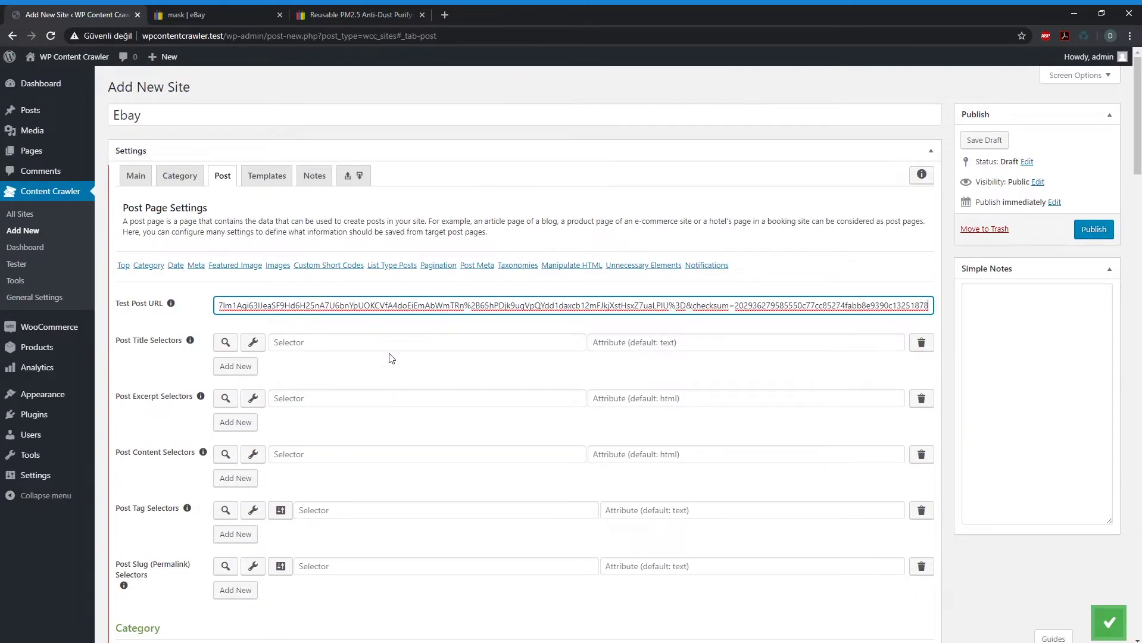
click(229, 345)
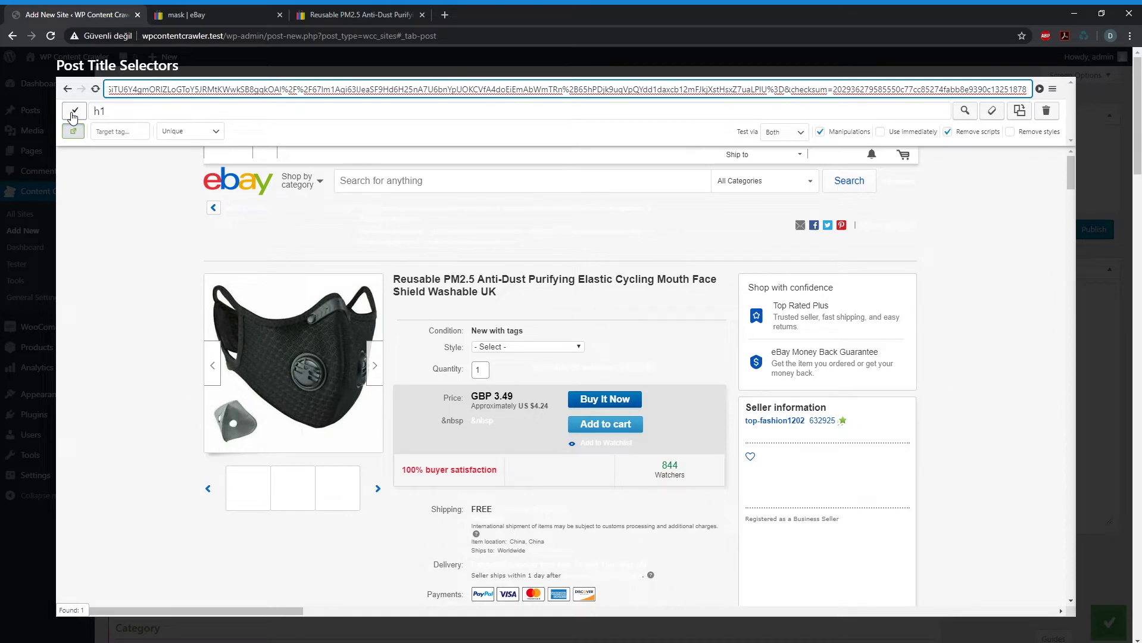
click(1052, 89)
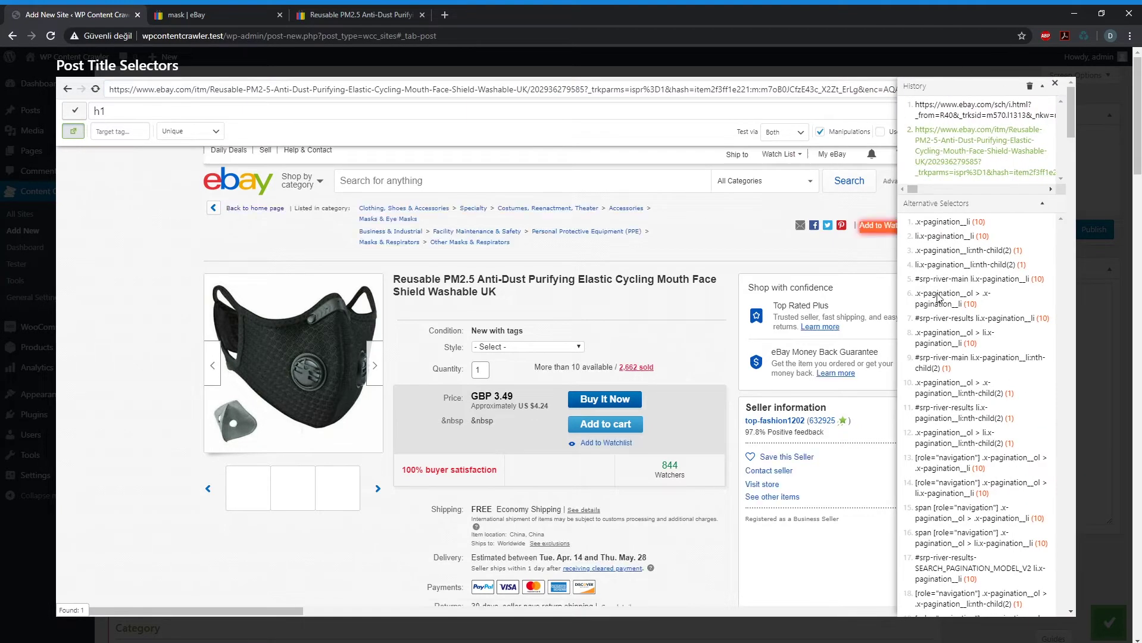
scroll(998, 287, down, 7)
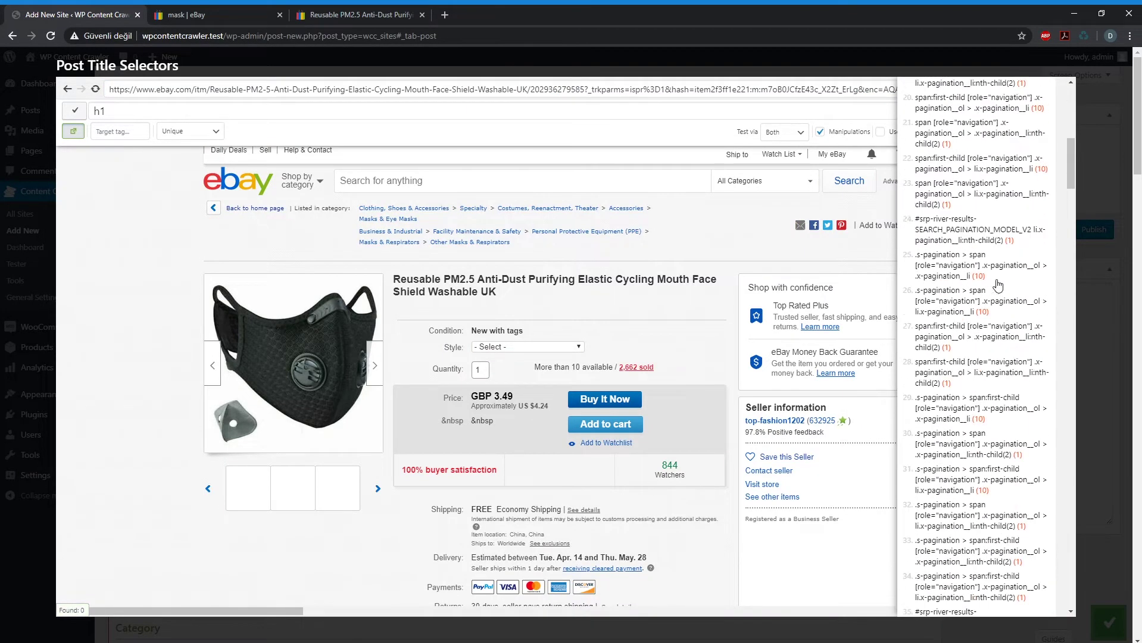
click(252, 10)
click(341, 17)
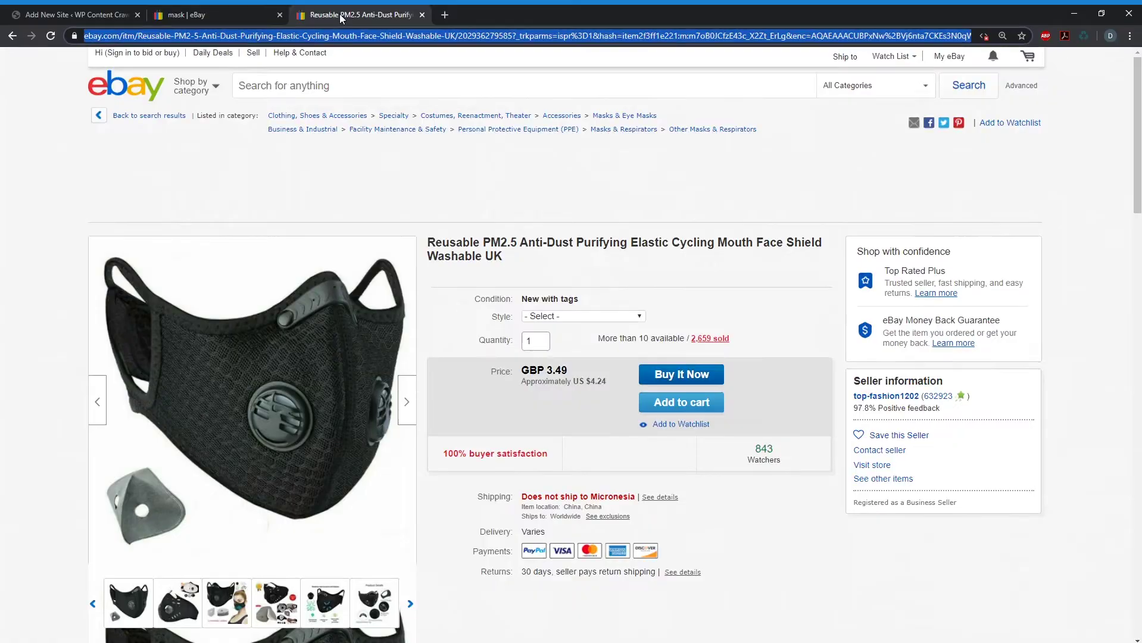
click(65, 15)
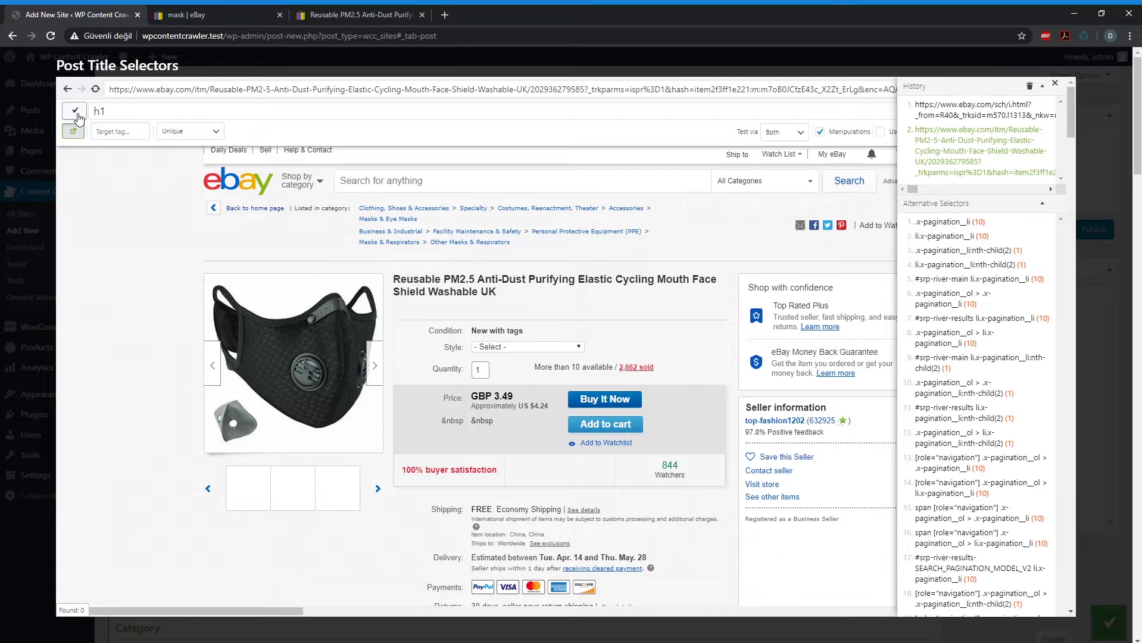
- Apply h1 as the Post Title selector and jump down to the Featured Image settings
click(74, 112)
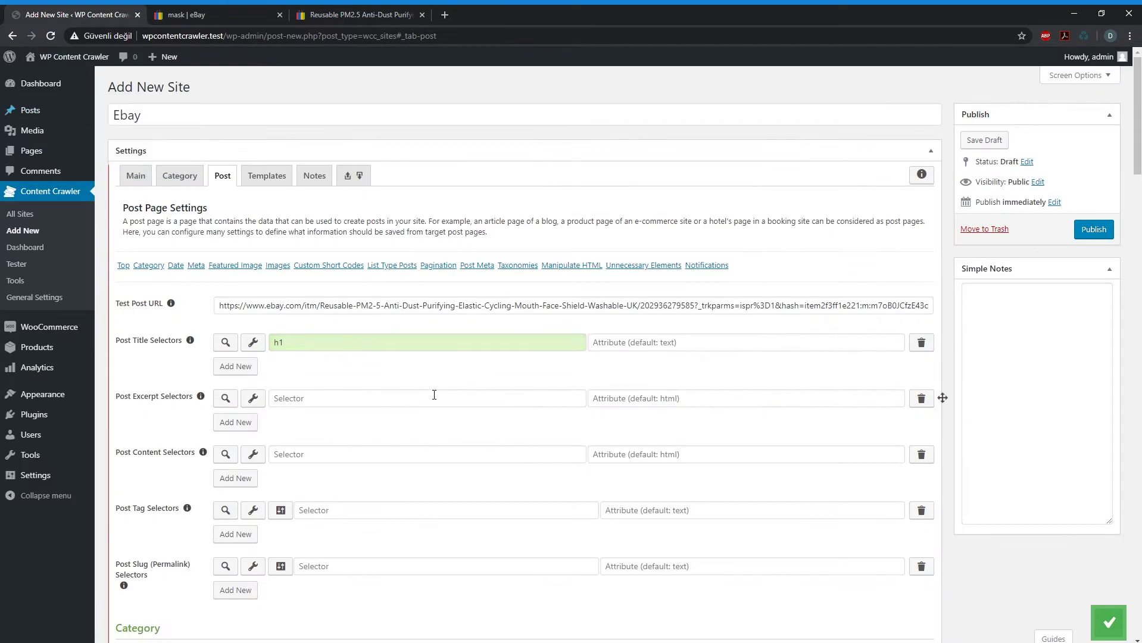
scroll(360, 382, down, 2)
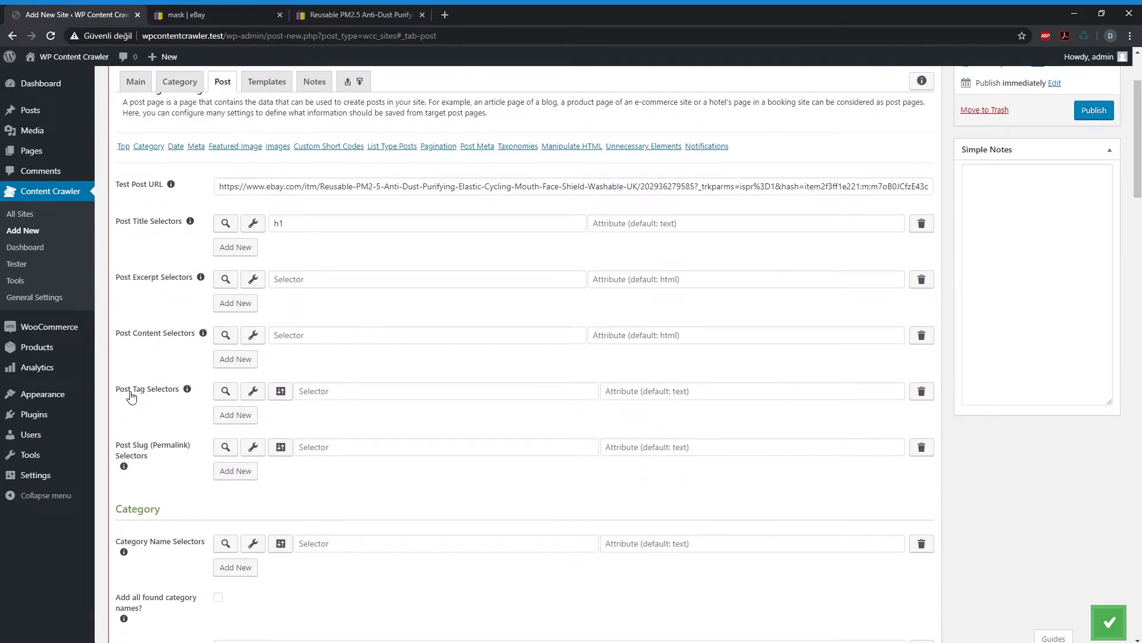
scroll(216, 433, down, 2)
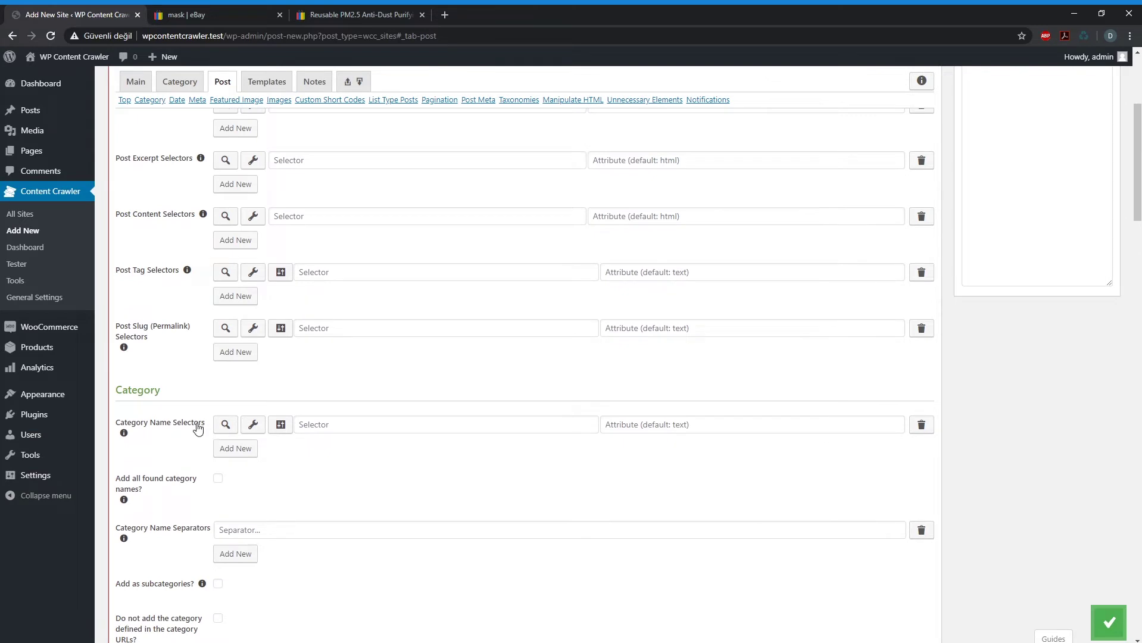
scroll(197, 430, down, 5)
scroll(232, 433, up, 2)
scroll(268, 298, down, 2)
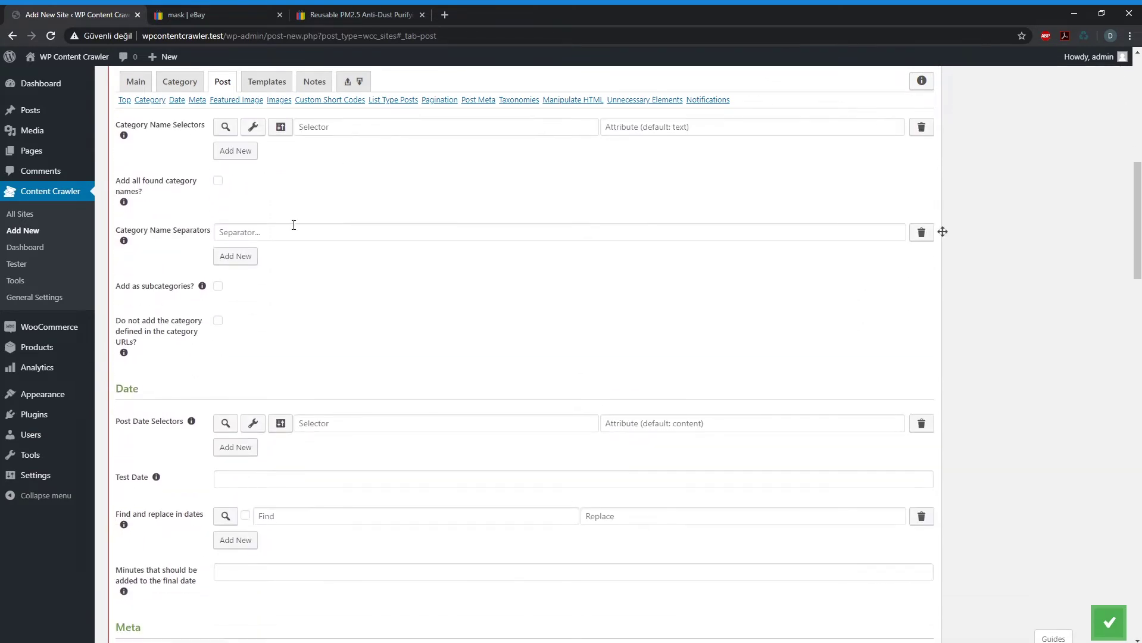
click(233, 101)
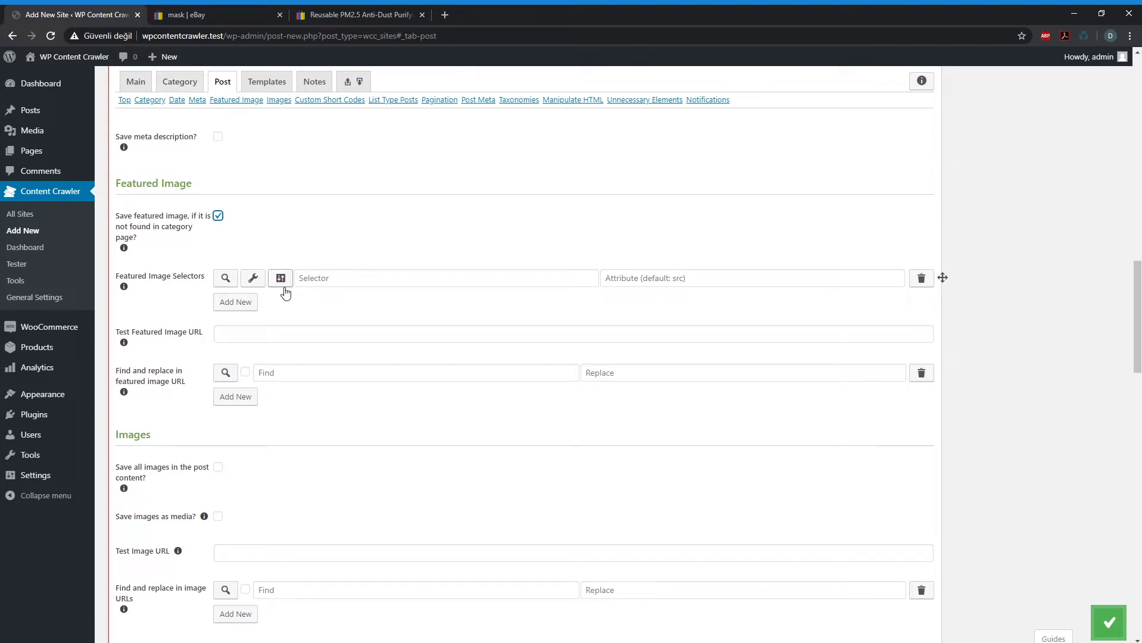
- Pick the main product image and accept [itemprop="image"] as the Featured Image selector, testing it
click(253, 279)
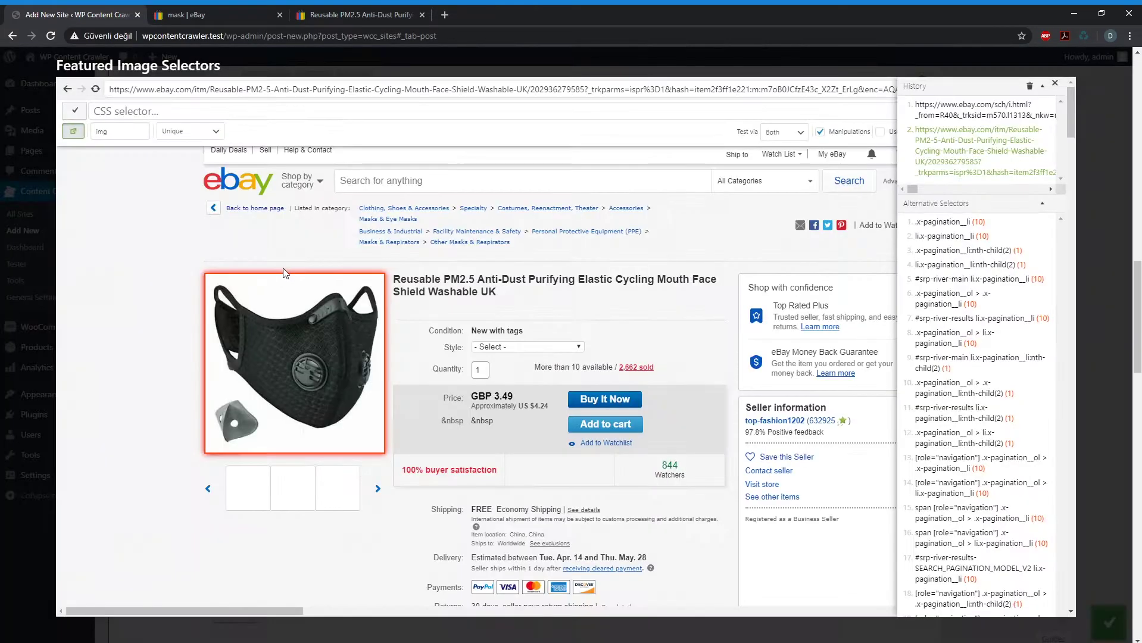
click(293, 323)
click(941, 222)
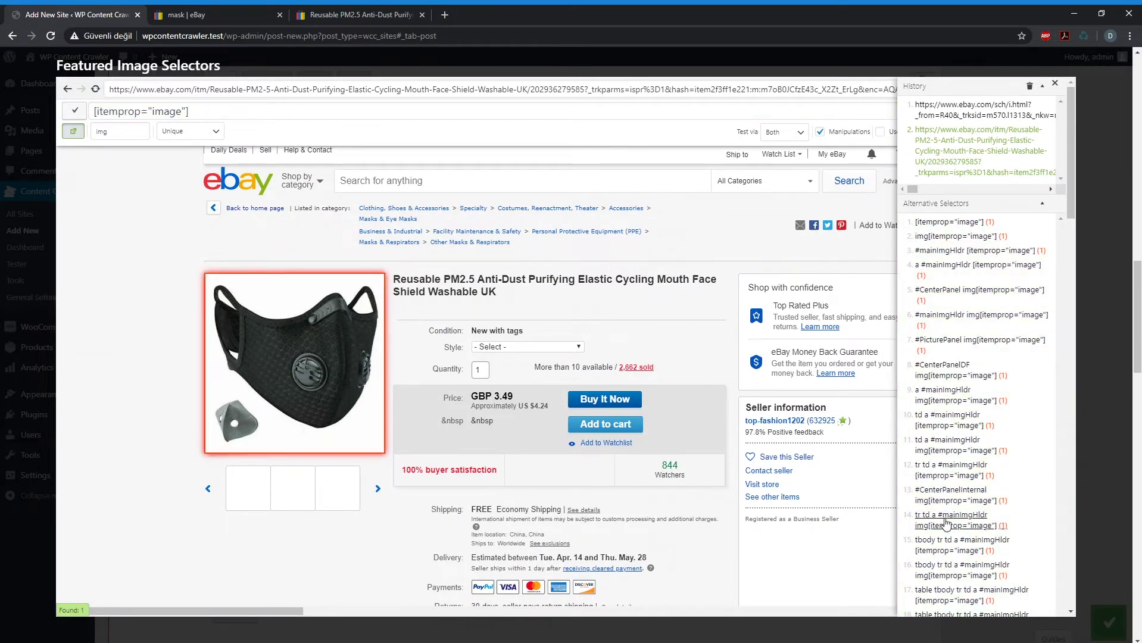
click(1055, 84)
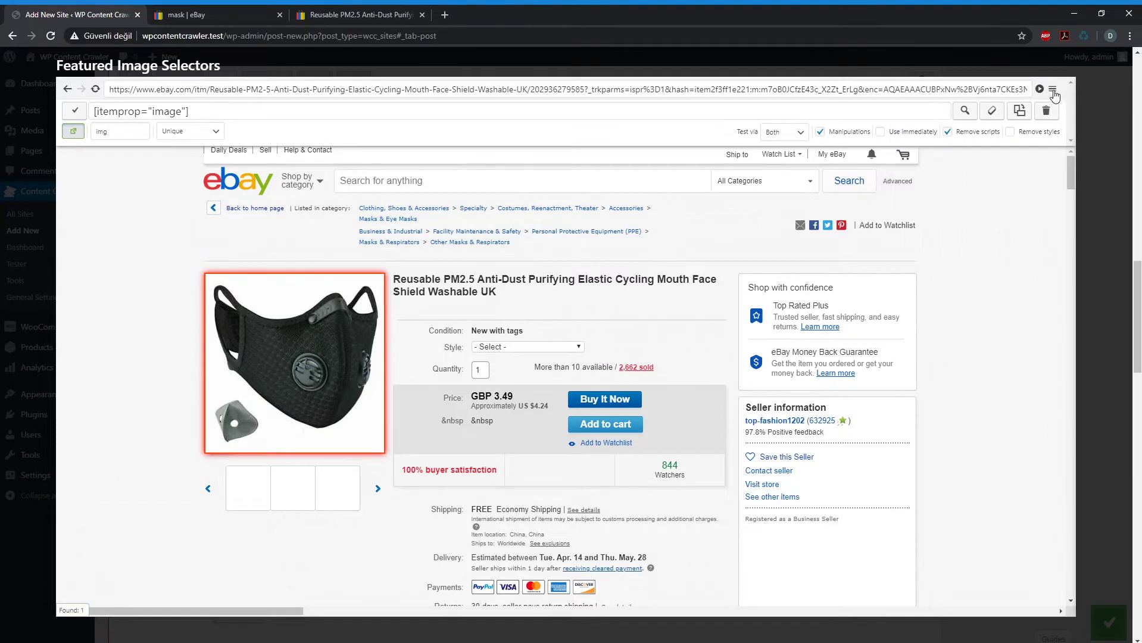
click(74, 111)
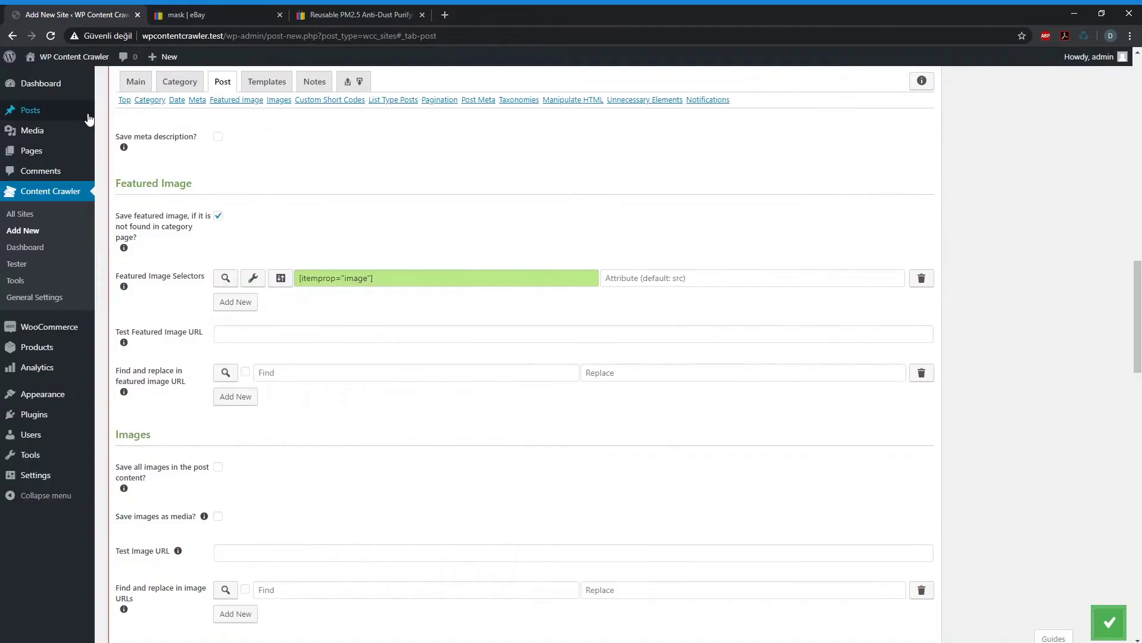
- Open the tested s-l300.jpg image URL in a new browser tab to check it
scroll(480, 393, down, 1)
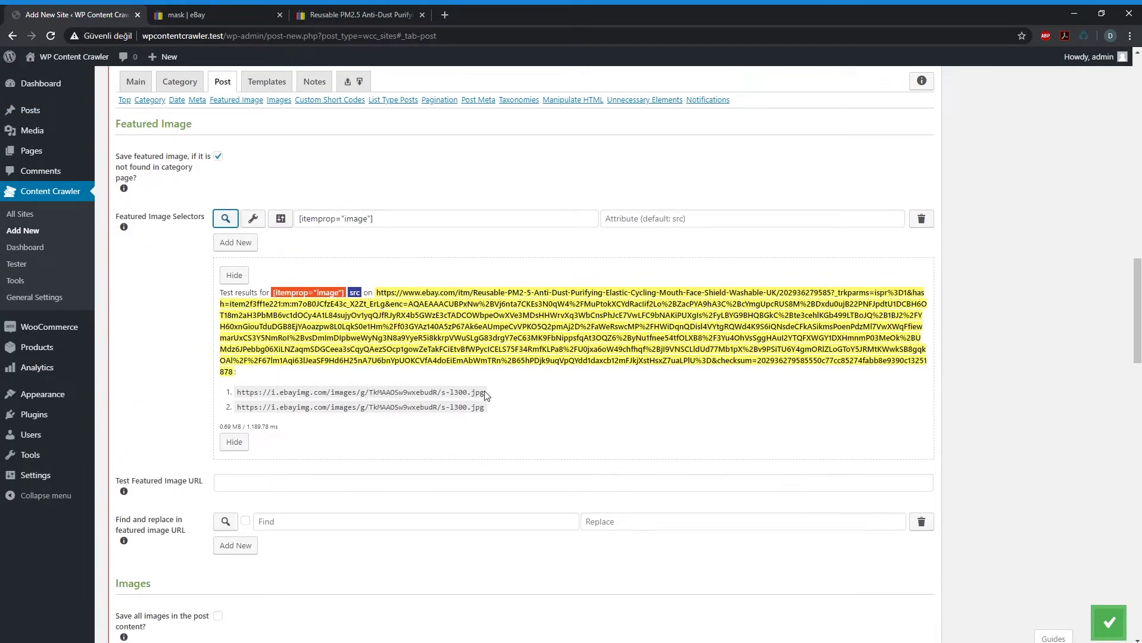
drag(485, 393, 237, 398)
key(ctrl+c)
key(ctrl+t)
key(ctrl+v)
key(Return)
- Inspect the listing's main image source and open its s-l500.jpg address in a new tab, selecting the size code
click(77, 14)
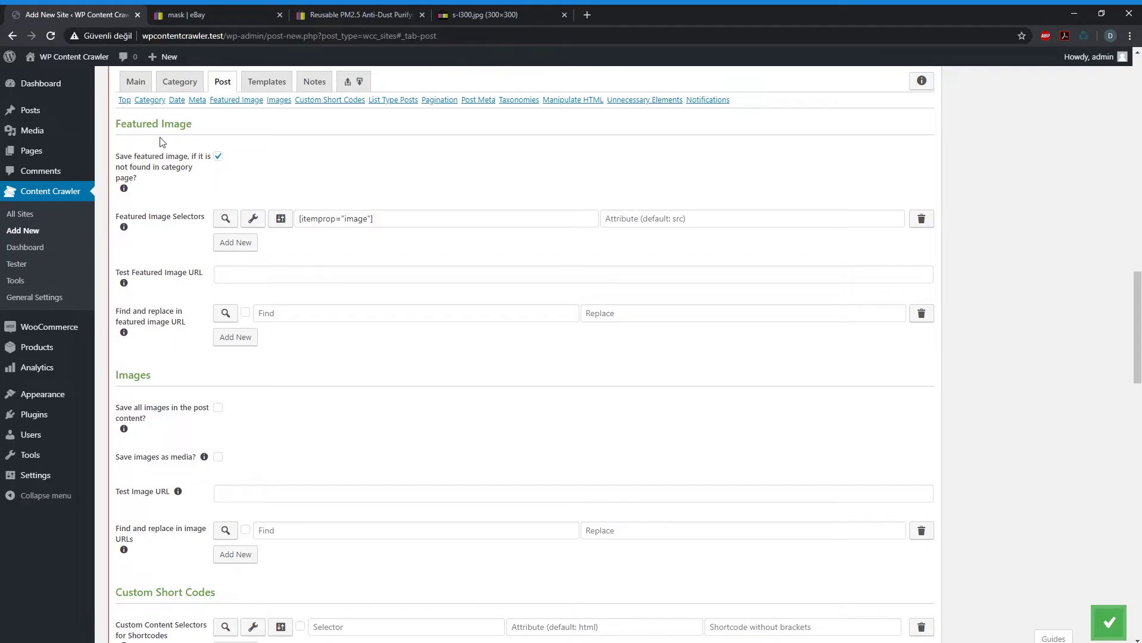
key(ctrl+3)
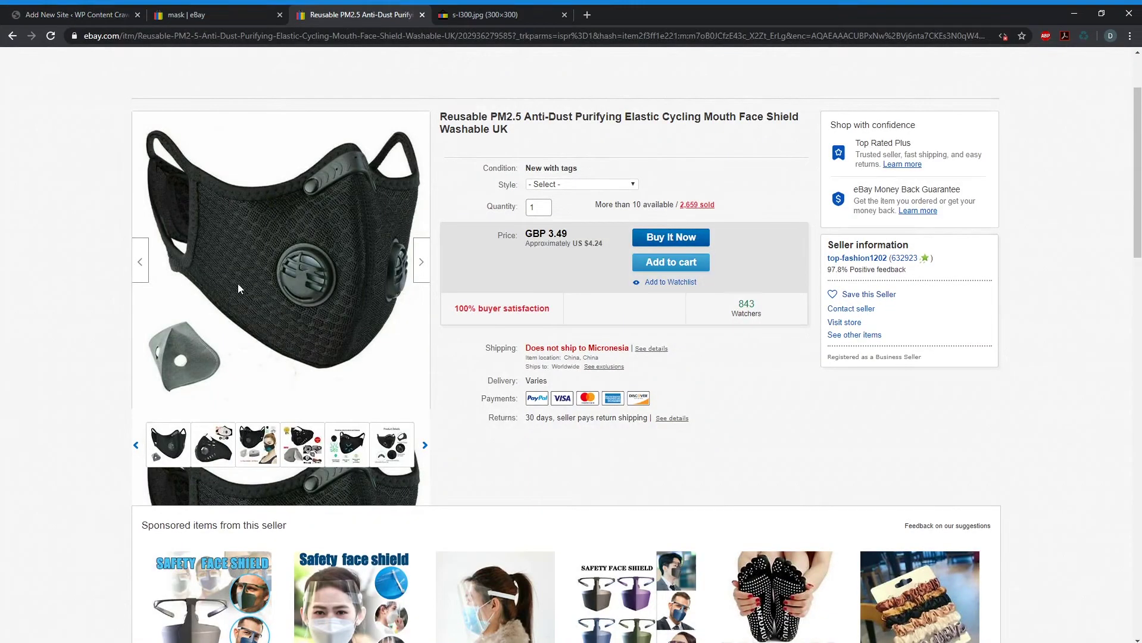
scroll(324, 271, up, 1)
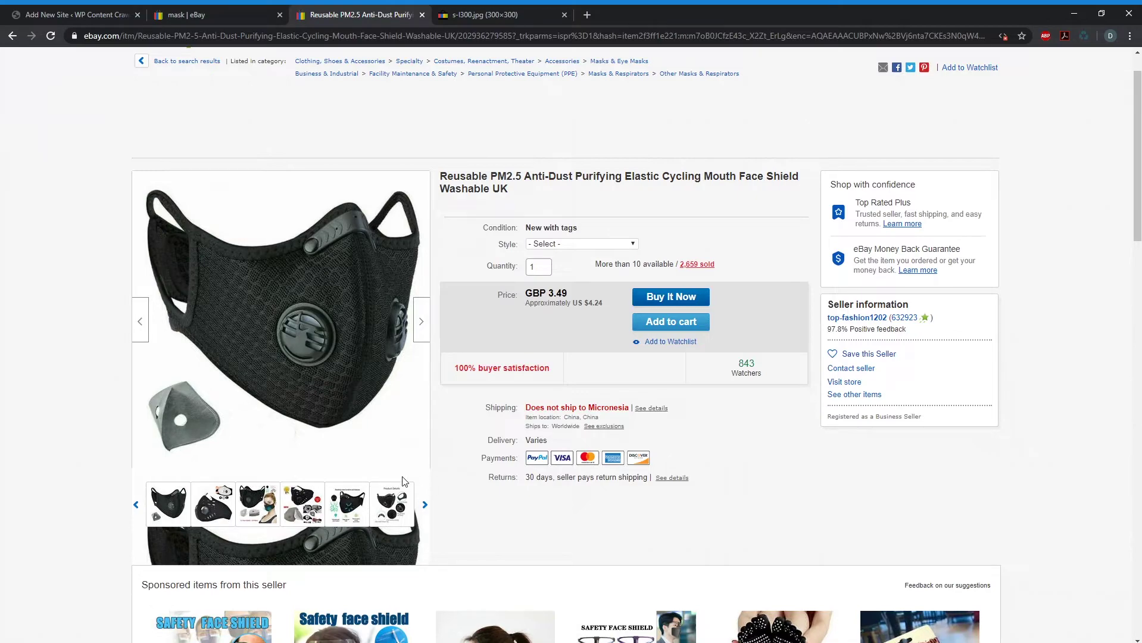
key(ctrl+shift+i)
mouse_move(1090, 244)
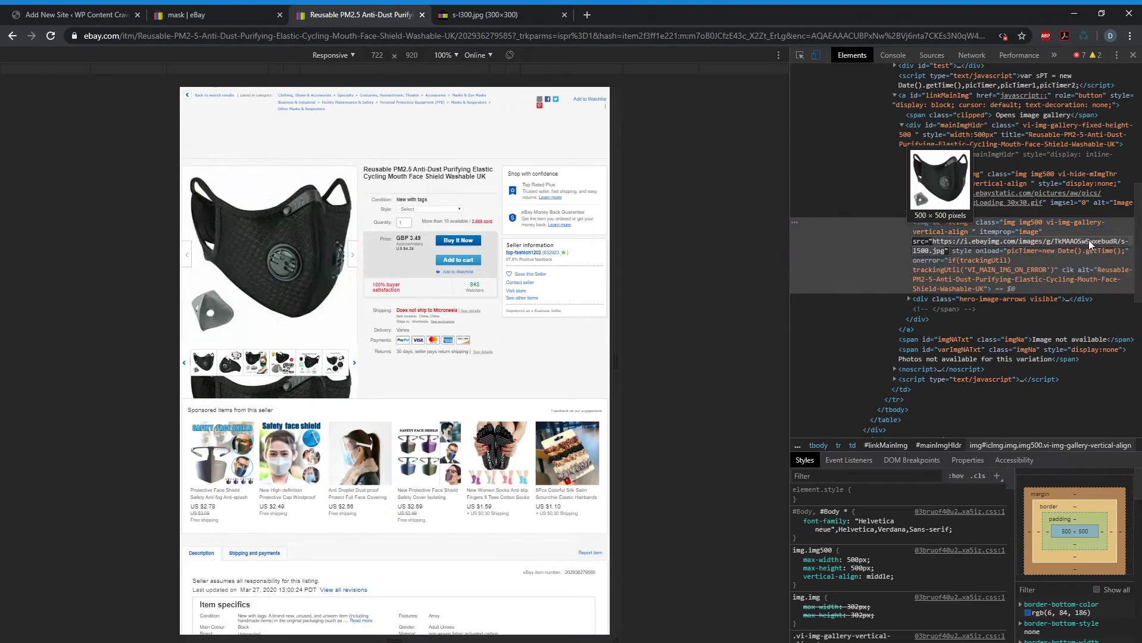
click(587, 14)
key(ctrl+v)
key(Return)
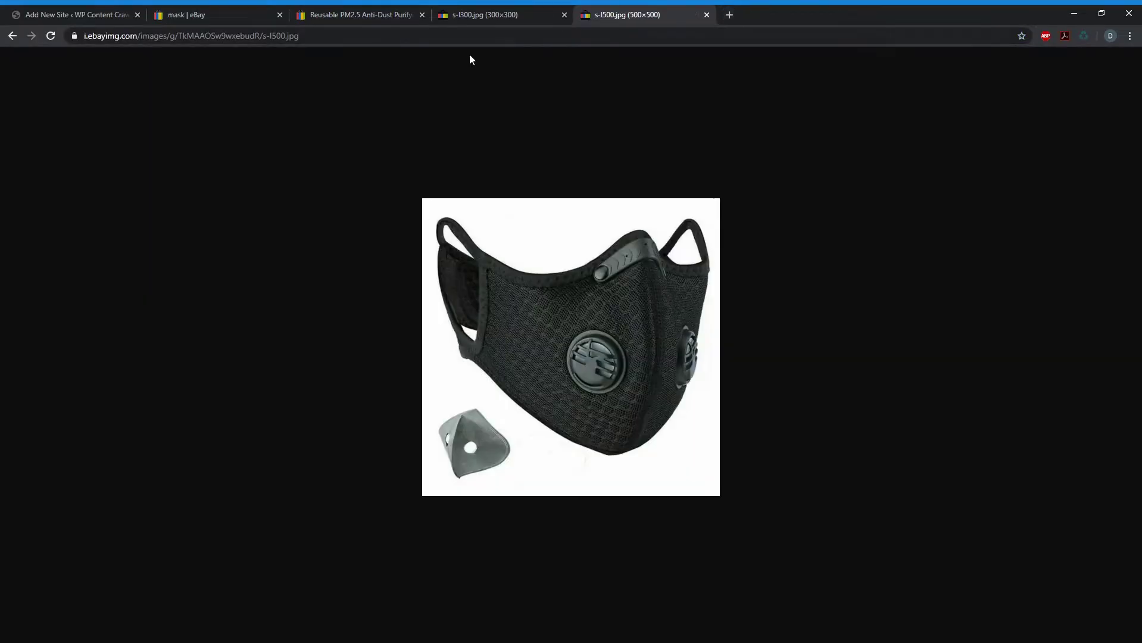
double_click(284, 36)
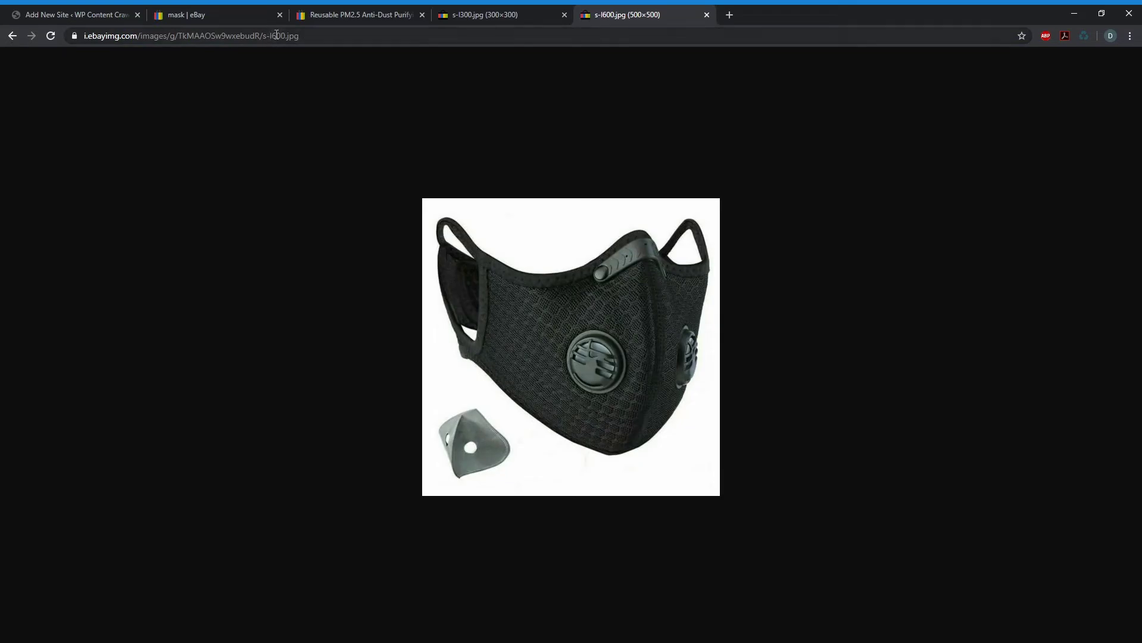
- Test the featured image selector and paste the found image URL into Test Featured Image URL
click(276, 34)
click(90, 15)
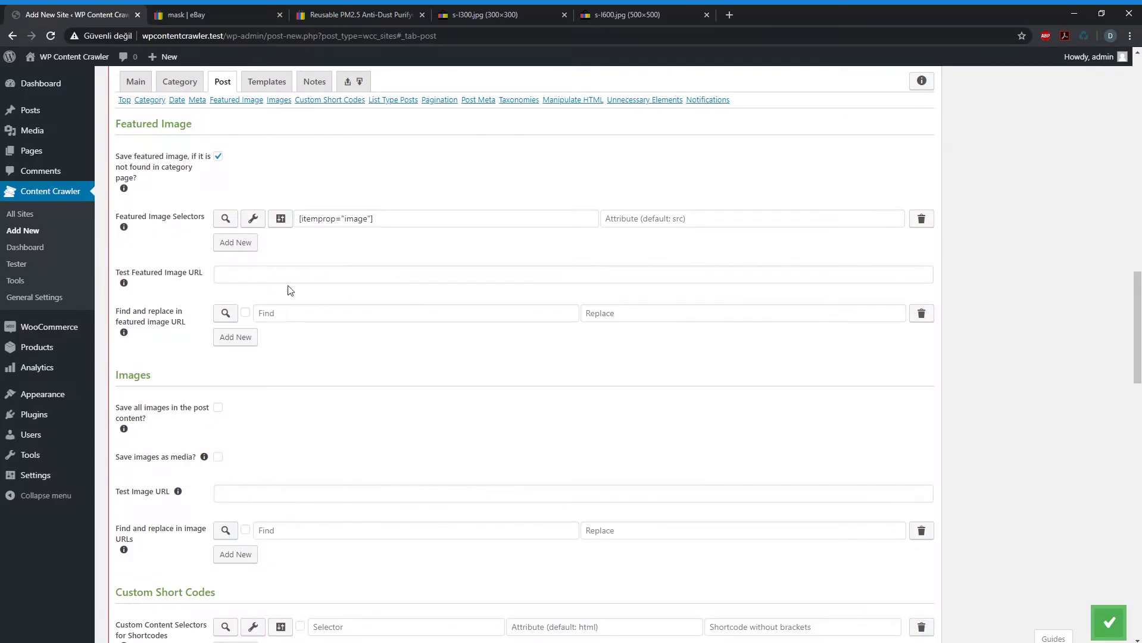
click(225, 219)
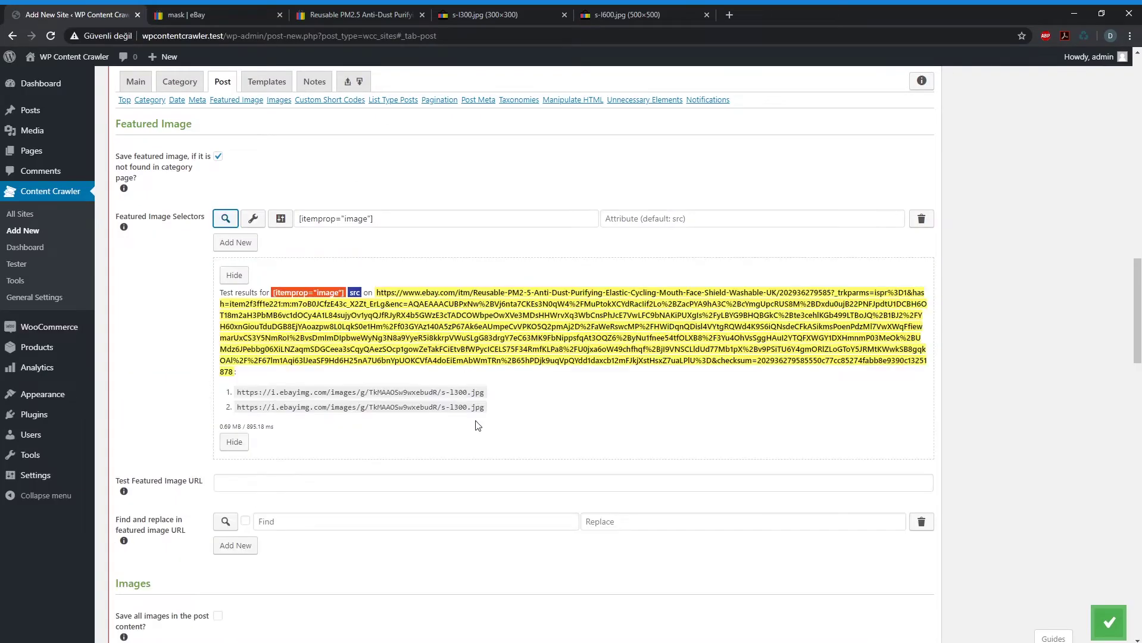
drag(485, 391, 237, 392)
key(ctrl+c)
click(238, 483)
key(ctrl+v)
scroll(232, 440, down, 2)
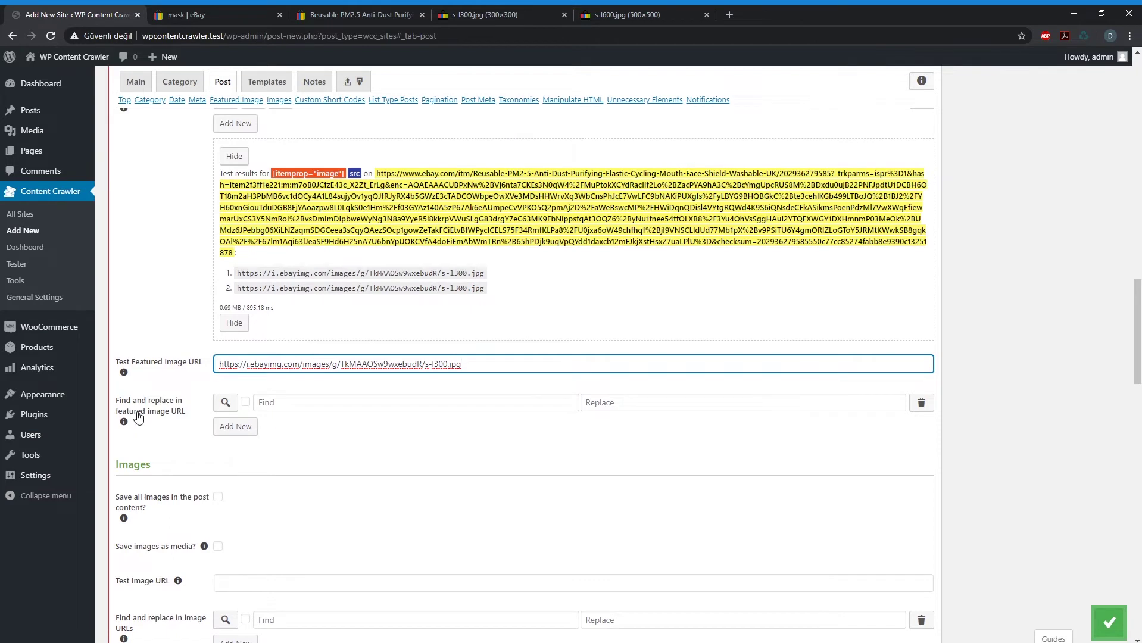
- Add a find-and-replace rule changing l300 to l600 in featured image URLs
click(399, 407)
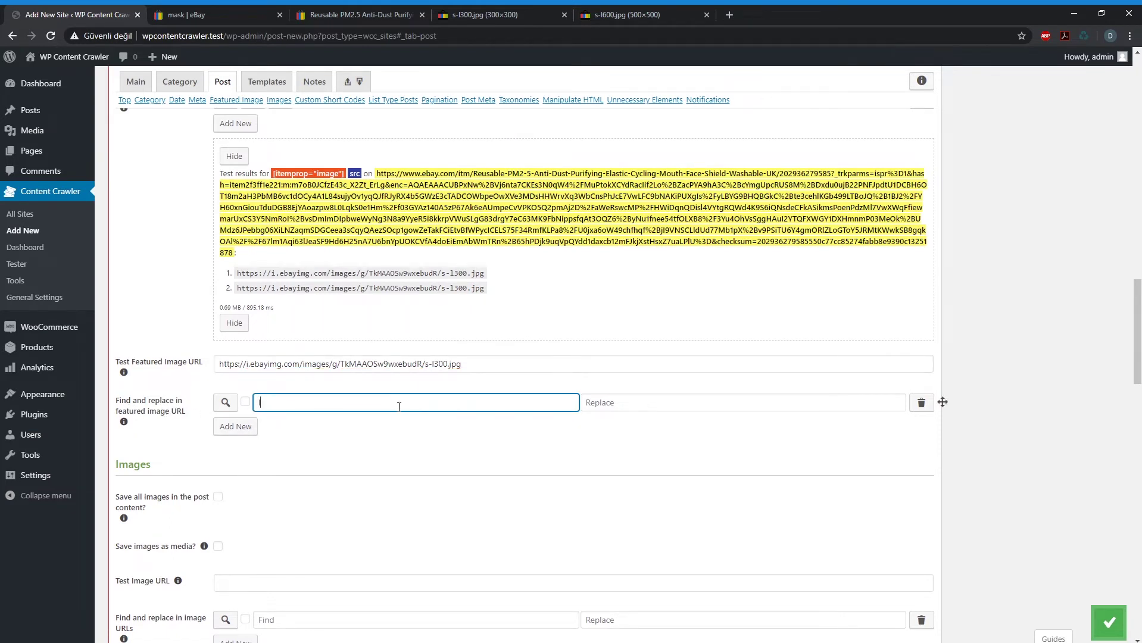
drag(449, 364, 432, 365)
key(ctrl+c)
click(300, 403)
key(ctrl+v)
click(639, 404)
text(l)
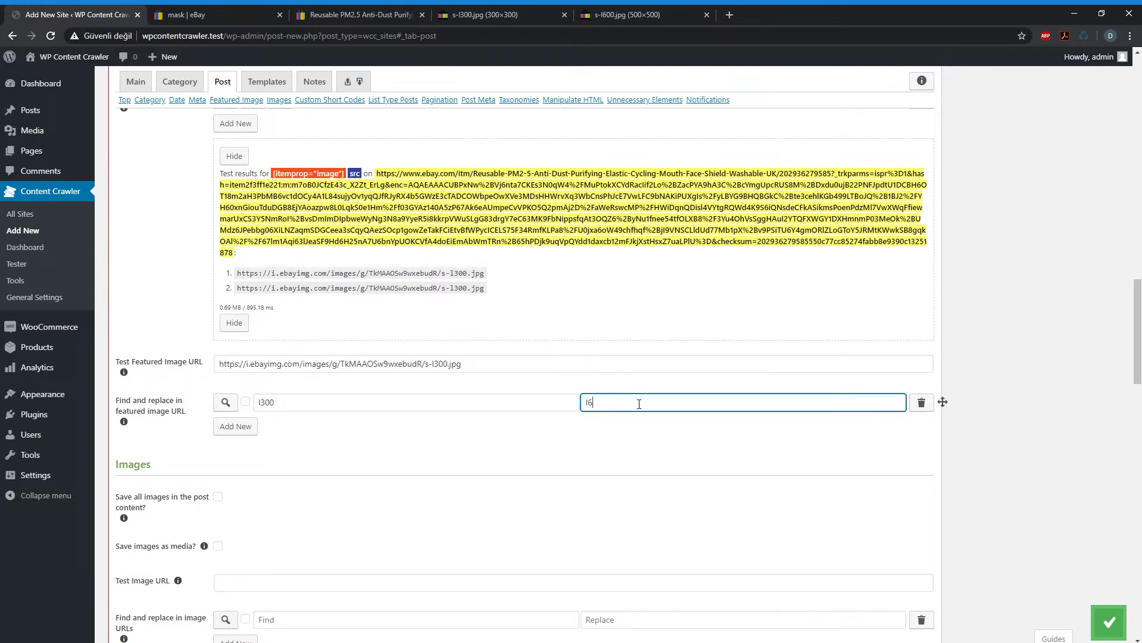
- Test the replacement and open the resulting s-l600.jpg image in a new tab
click(226, 403)
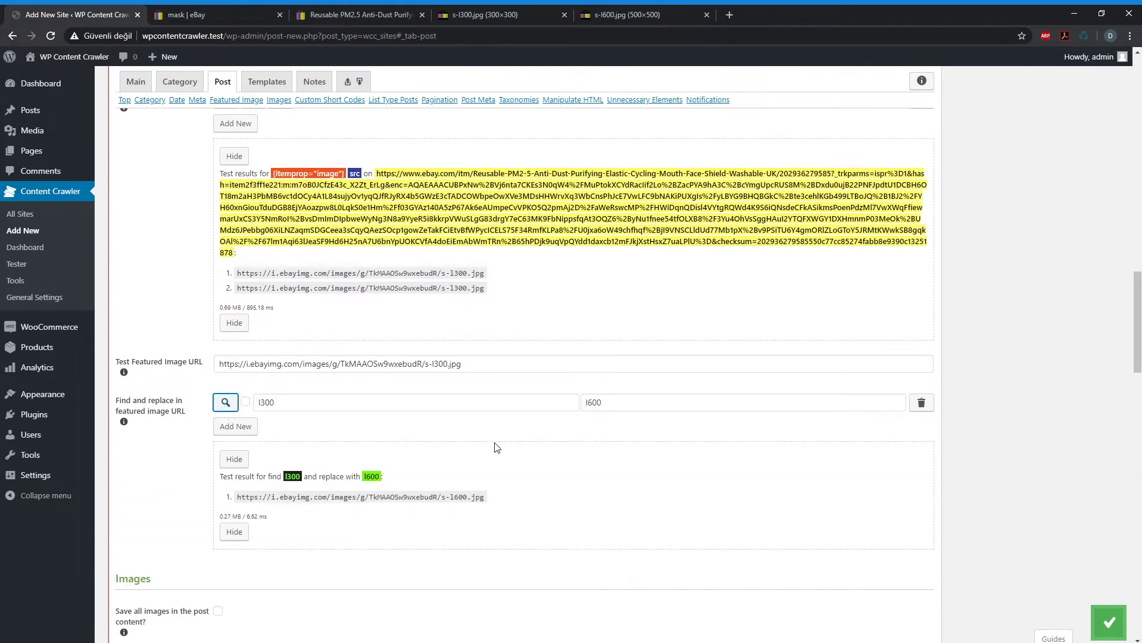
drag(488, 498, 232, 500)
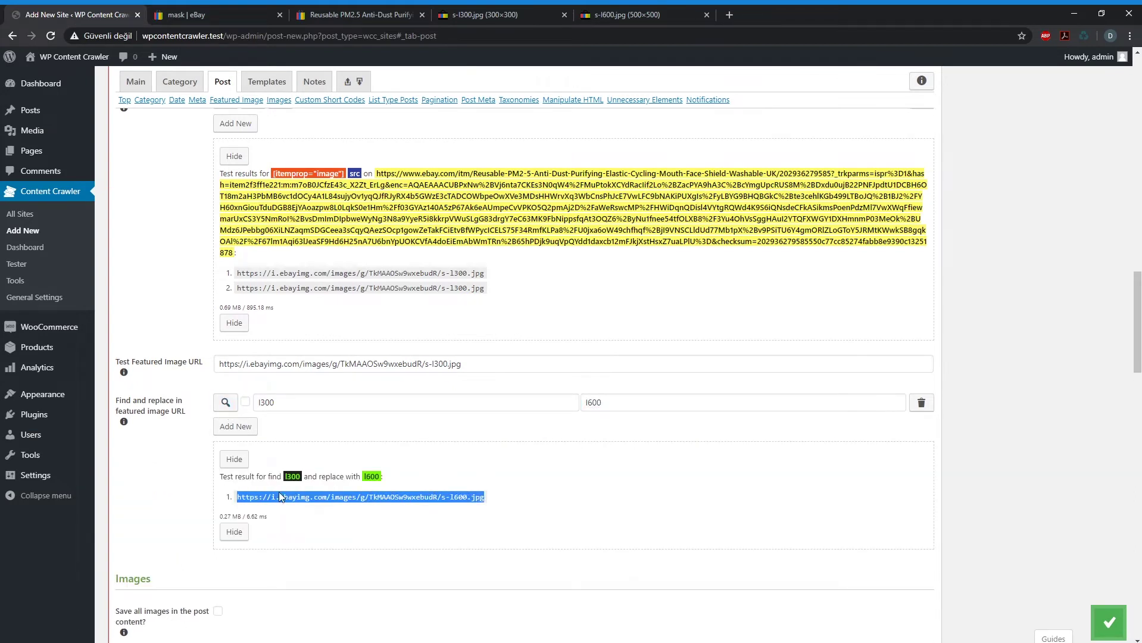
click(733, 15)
key(ctrl+v)
key(Return)
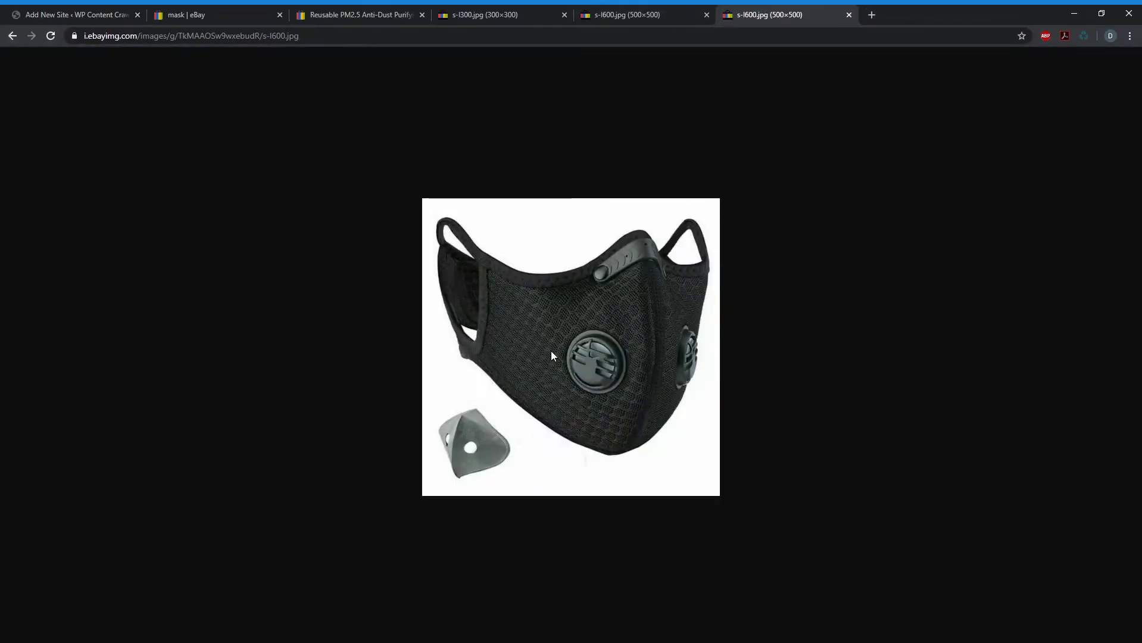
- Close the extra image tabs and return to the Ebay site form
key(ctrl+w)
key(ctrl+w)
key(ctrl+w)
key(ctrl+1)
scroll(441, 319, up, 5)
scroll(441, 319, up, 6)
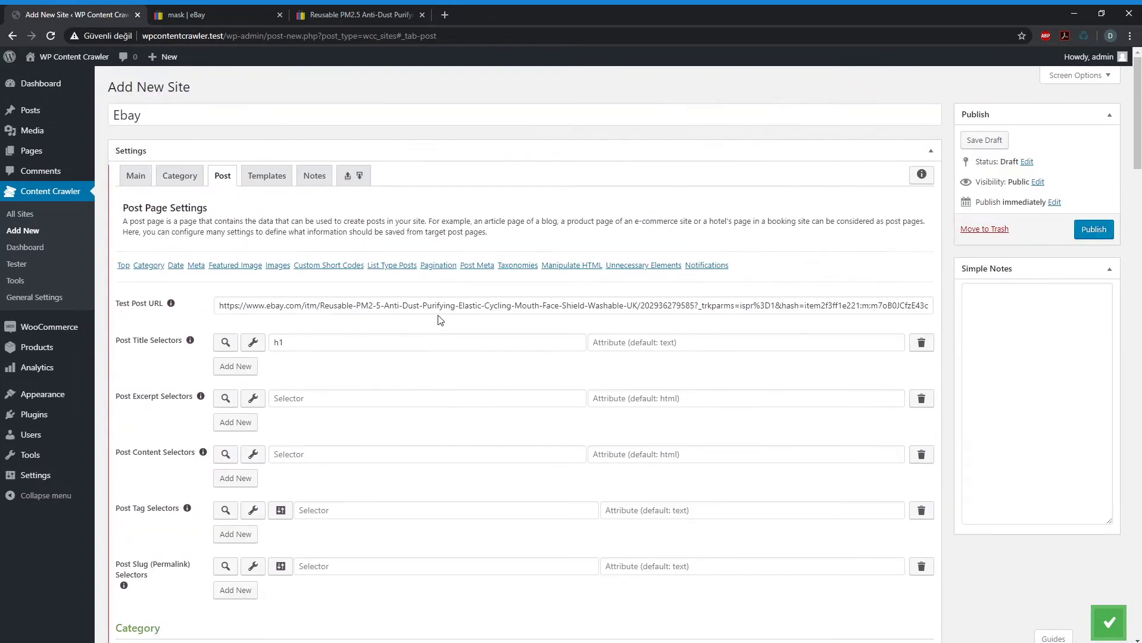
scroll(440, 320, down, 3)
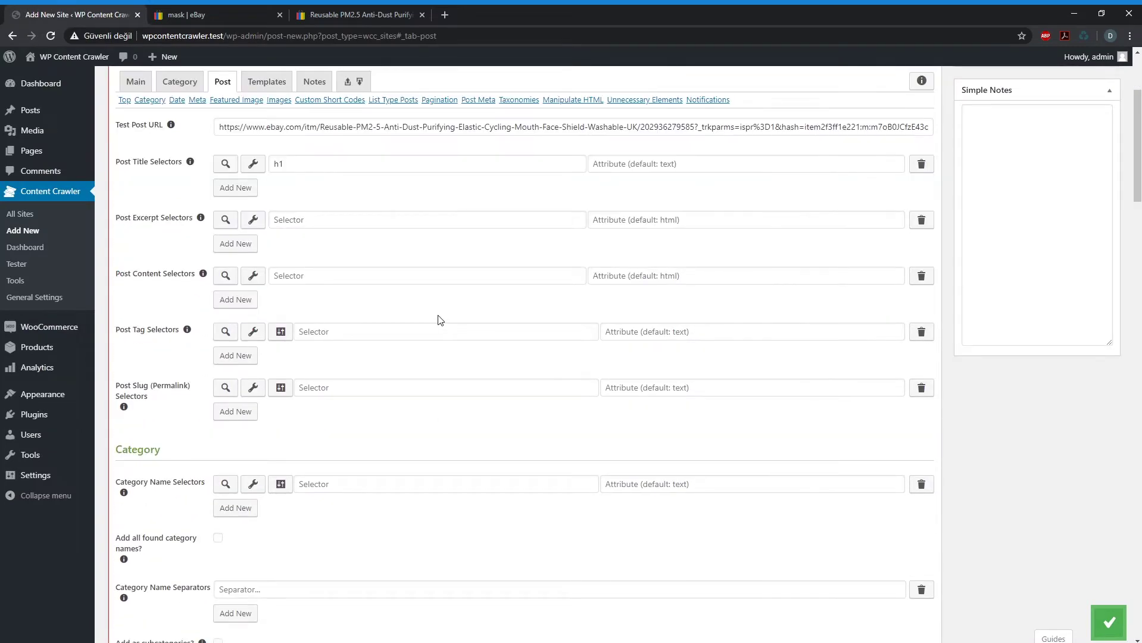
scroll(464, 323, up, 2)
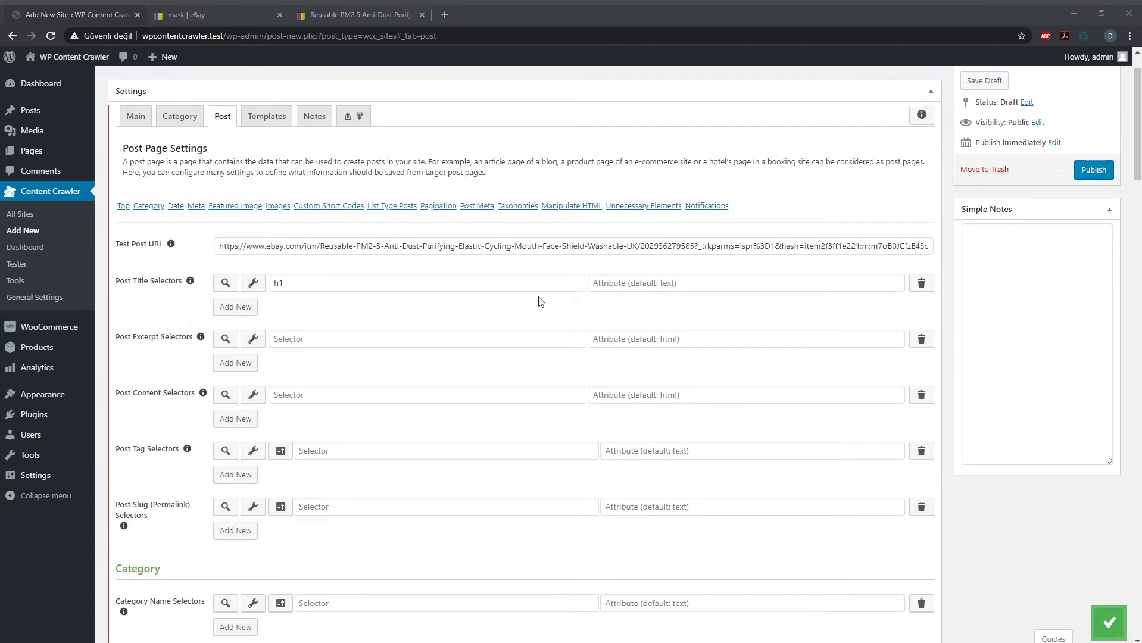
click(458, 319)
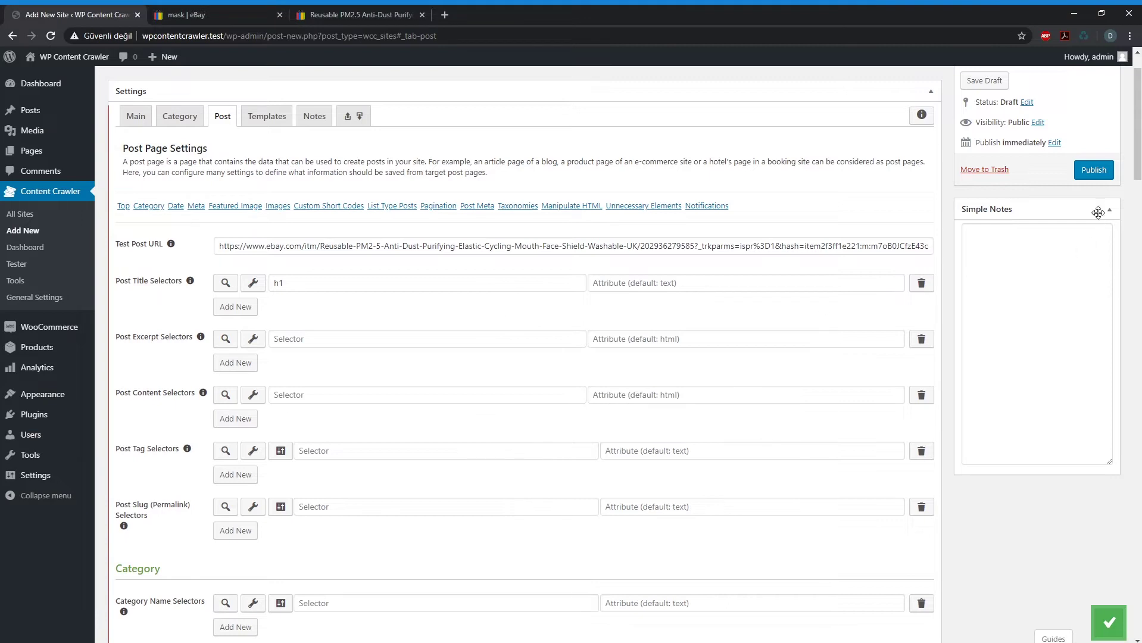
scroll(139, 179, up, 1)
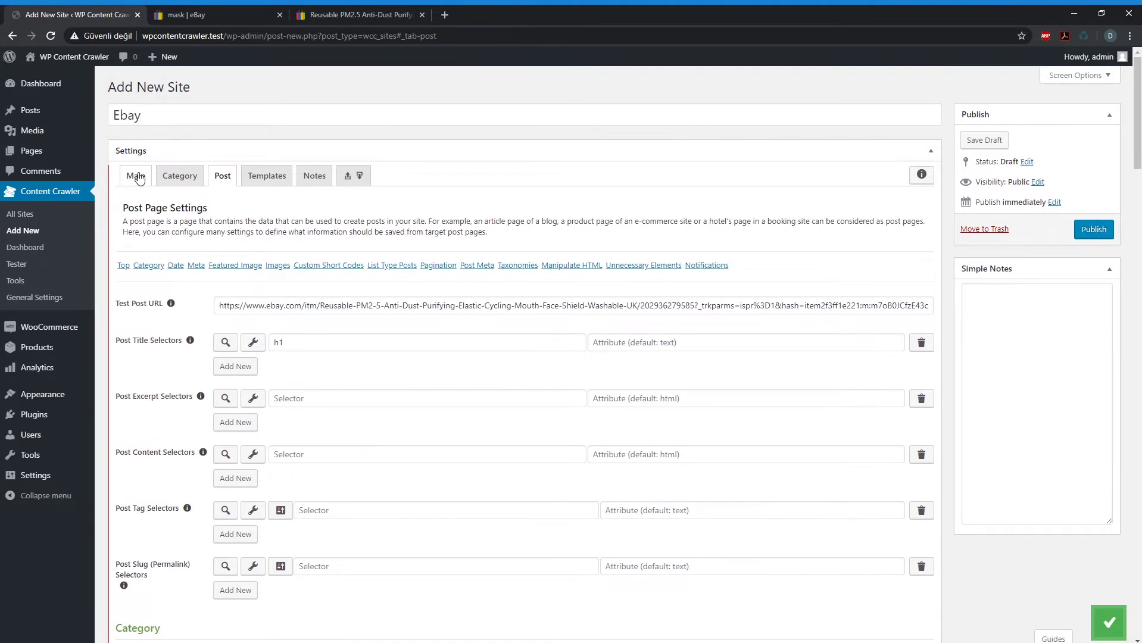
- Review the Main, Category and Post settings, ending on Category Page Settings
click(137, 177)
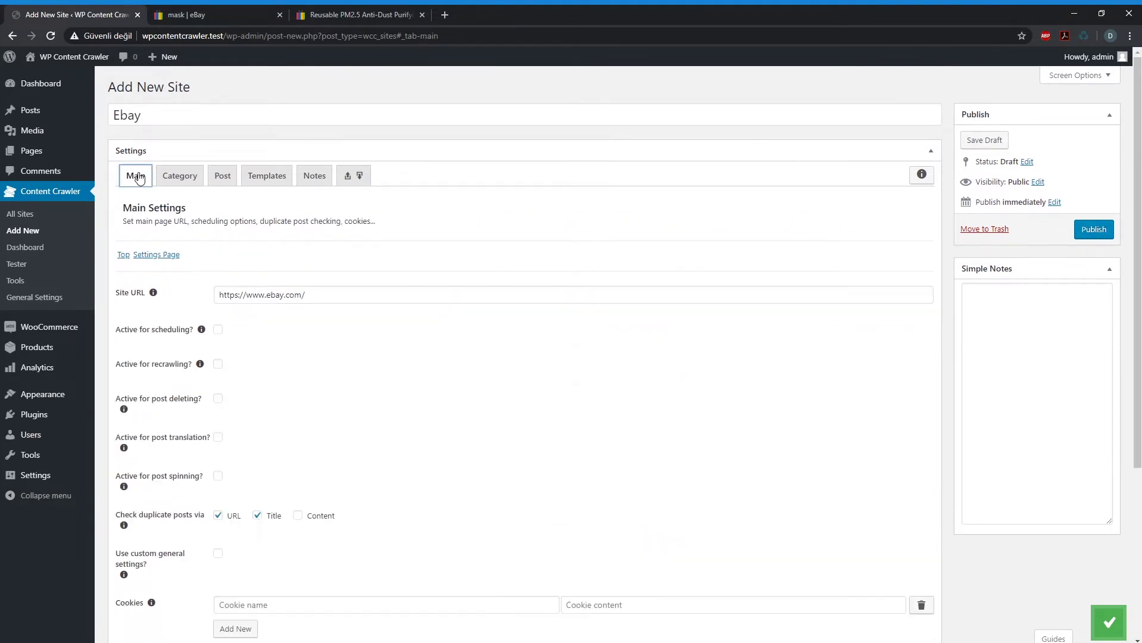
click(190, 179)
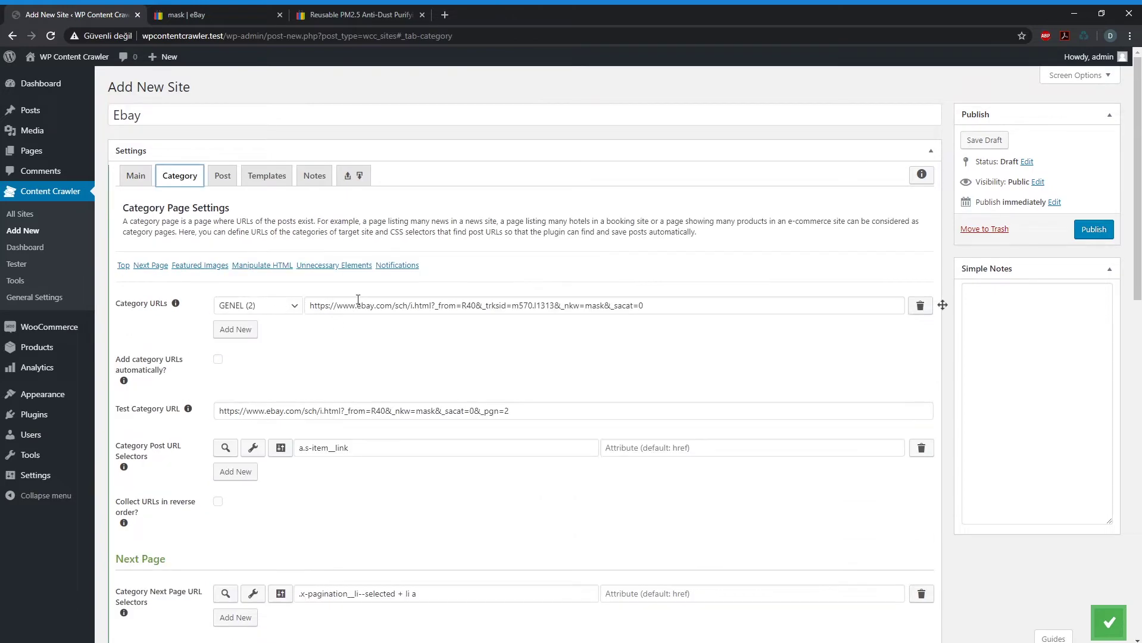
click(224, 174)
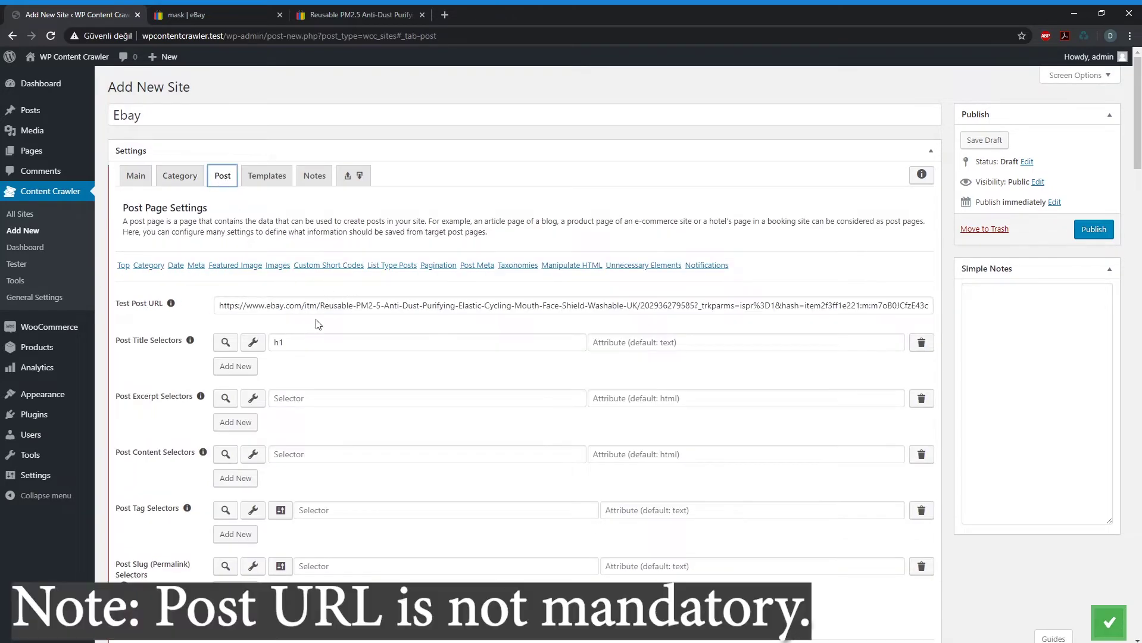
click(185, 178)
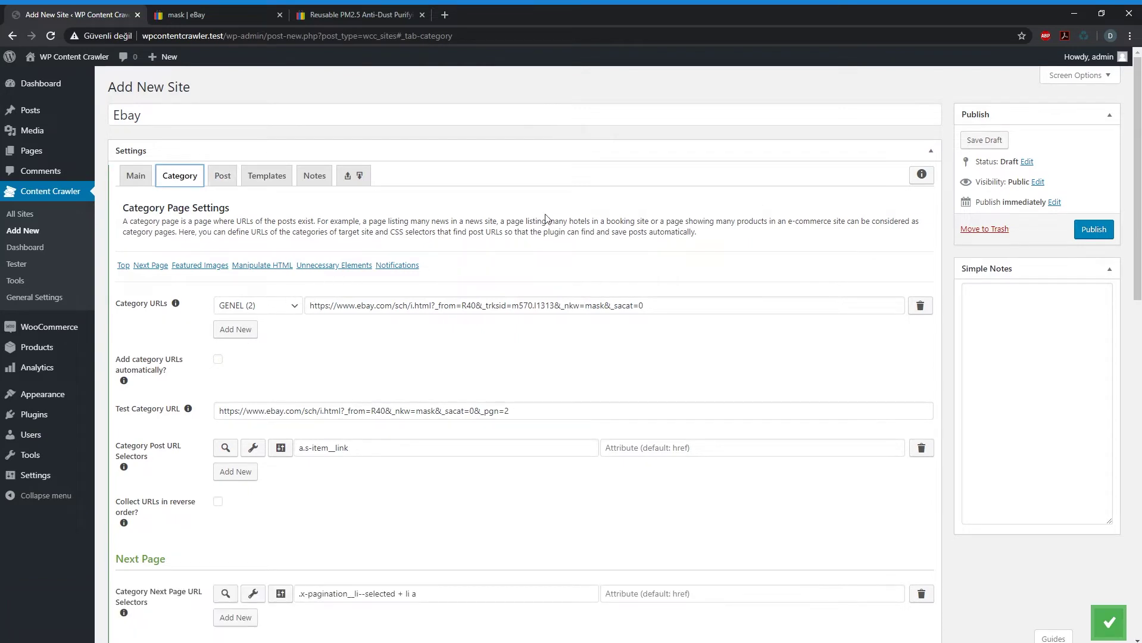
- Publish the Ebay site configuration and check the Site published notice
click(1090, 238)
drag(169, 113, 102, 112)
click(177, 102)
- Enable 'Use custom general settings?' and show the site's own Settings tab
scroll(288, 357, down, 3)
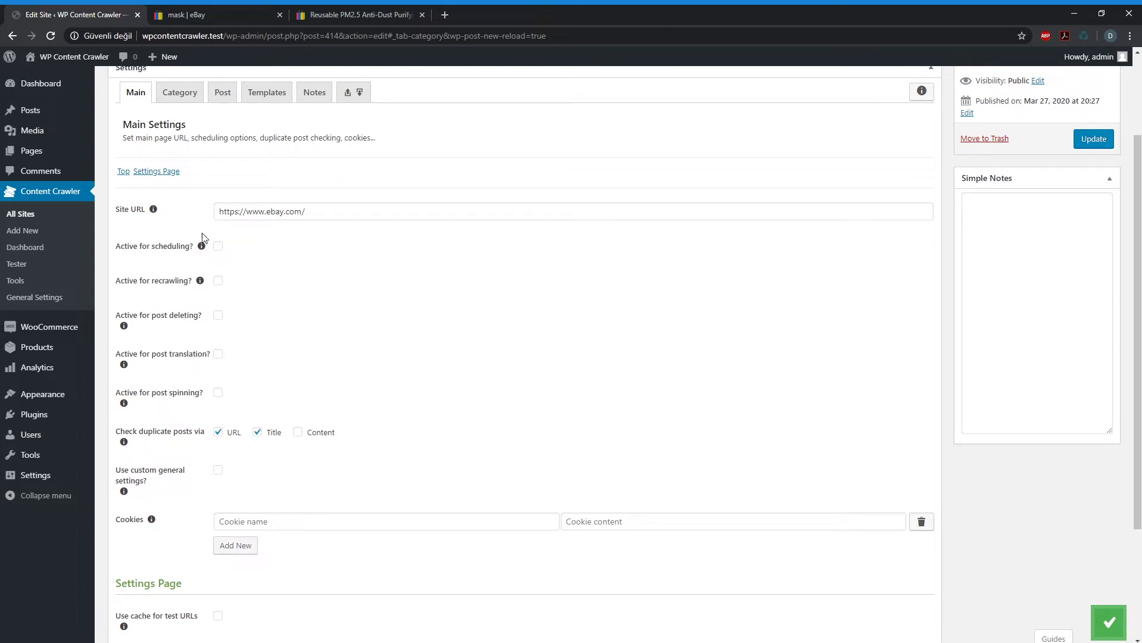
click(218, 469)
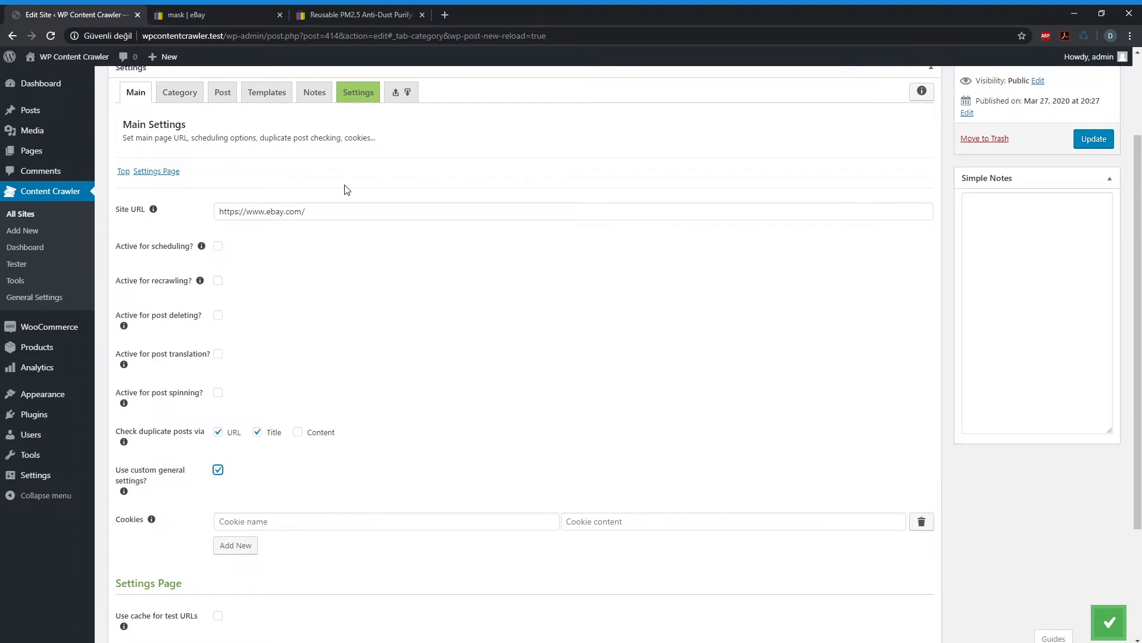
click(355, 95)
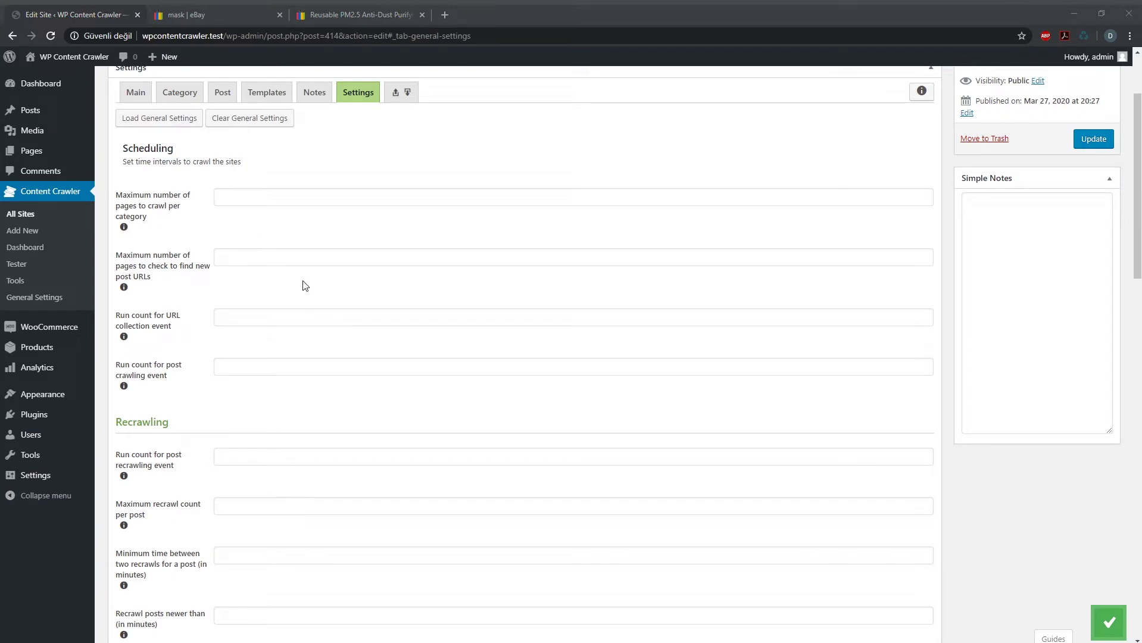
- Load the general defaults (4 pages to check, 1440-minute recrawl) and scroll to Post Settings
click(168, 128)
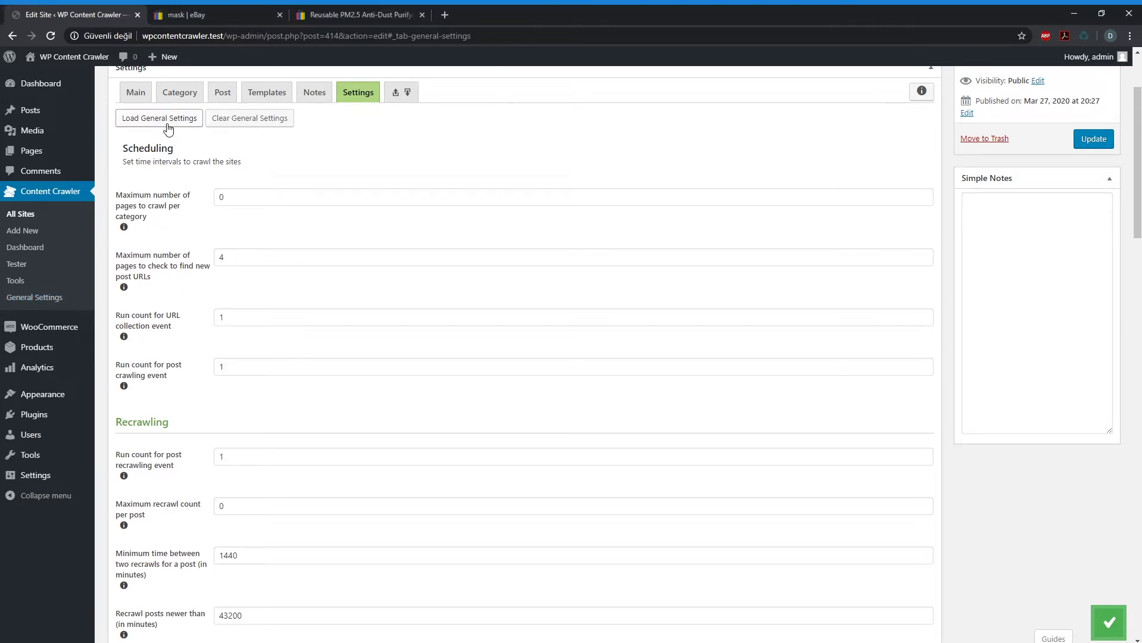
scroll(334, 169, down, 2)
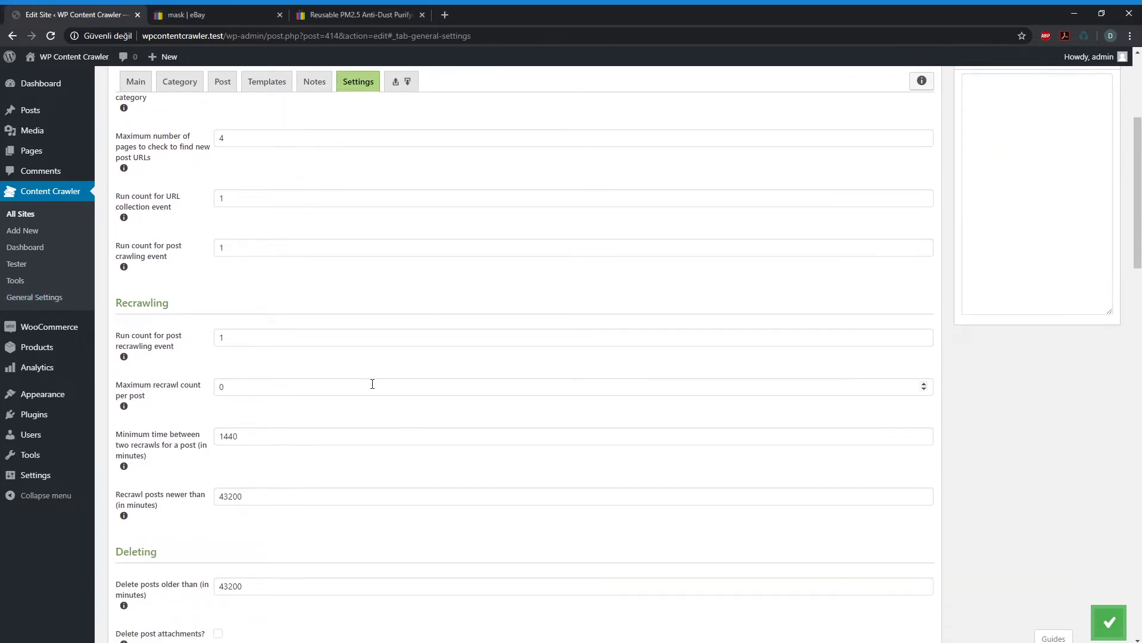
scroll(372, 382, down, 7)
scroll(374, 388, down, 2)
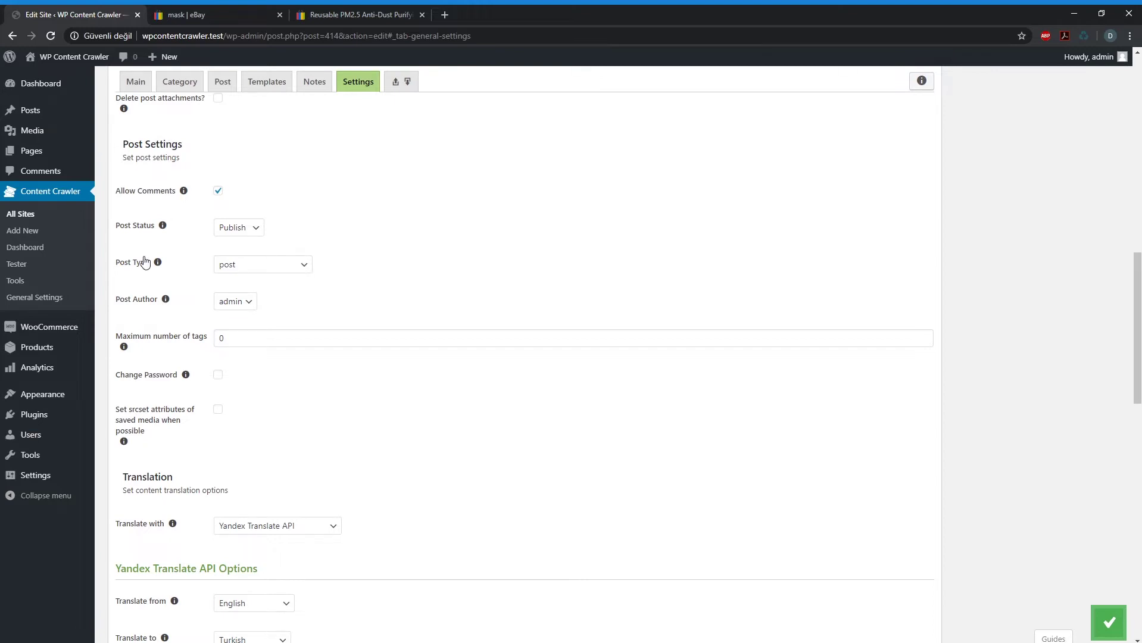
- Set the post type to product and save the site settings
click(276, 265)
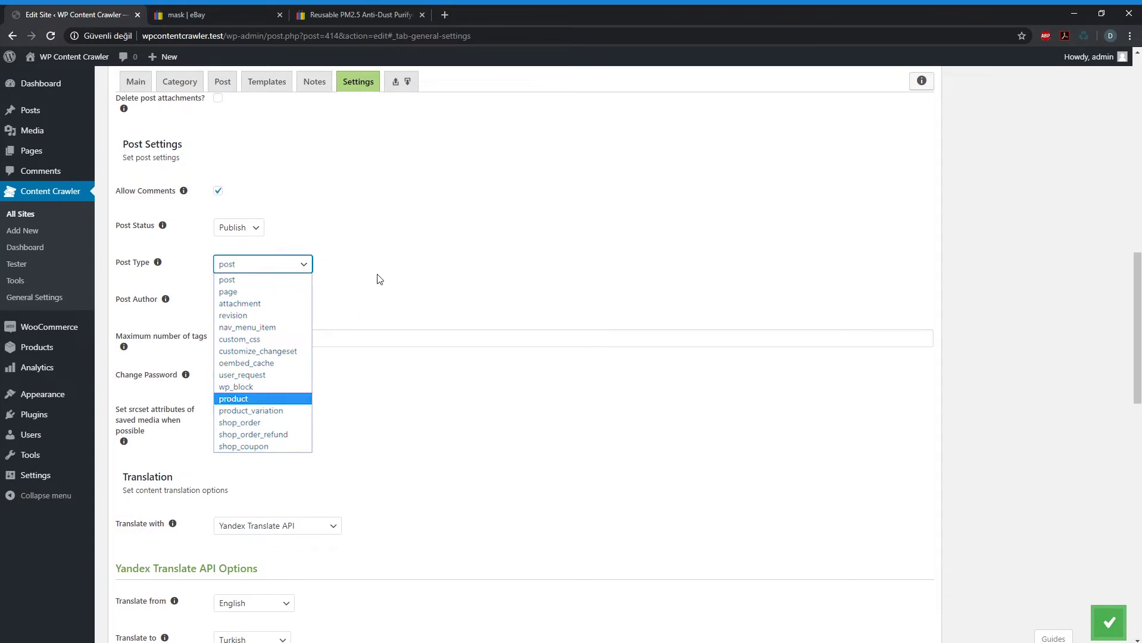
key(Return)
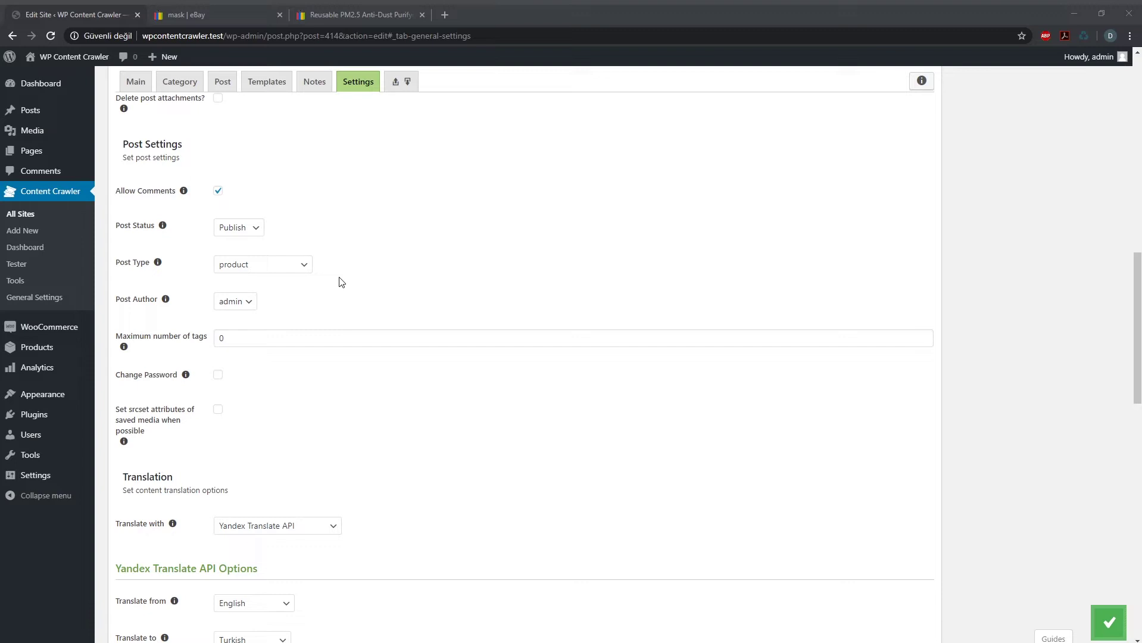
click(1109, 623)
- Show the Post page settings with the WooCommerce product data section
click(223, 82)
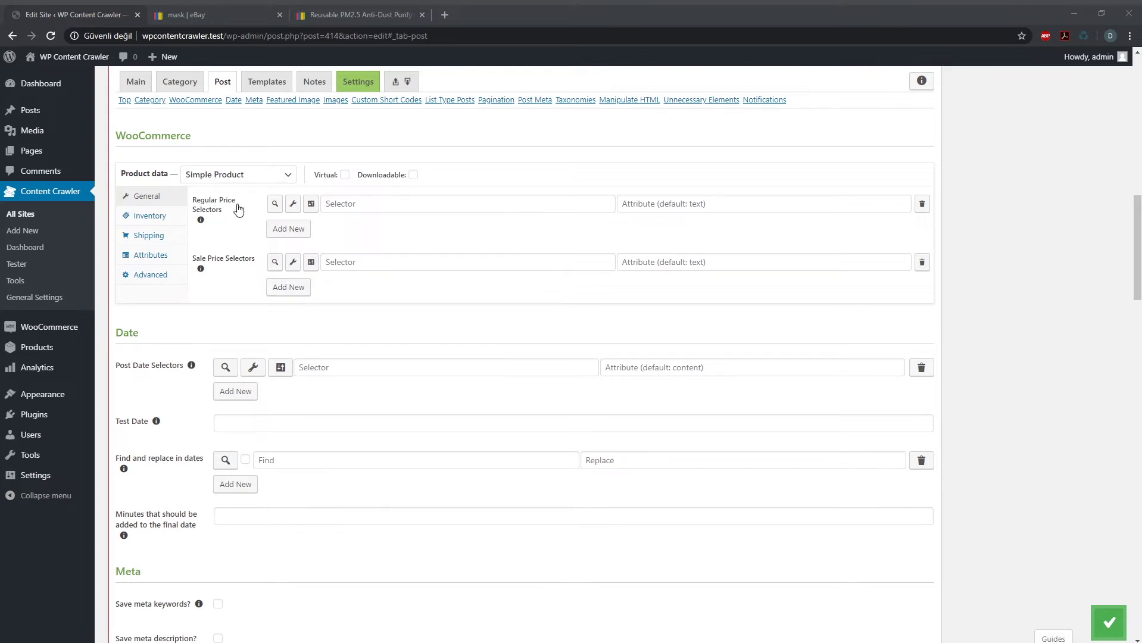
- Pick the eBay price visually, setting Regular Price to [itemprop="price"], and test it
click(293, 205)
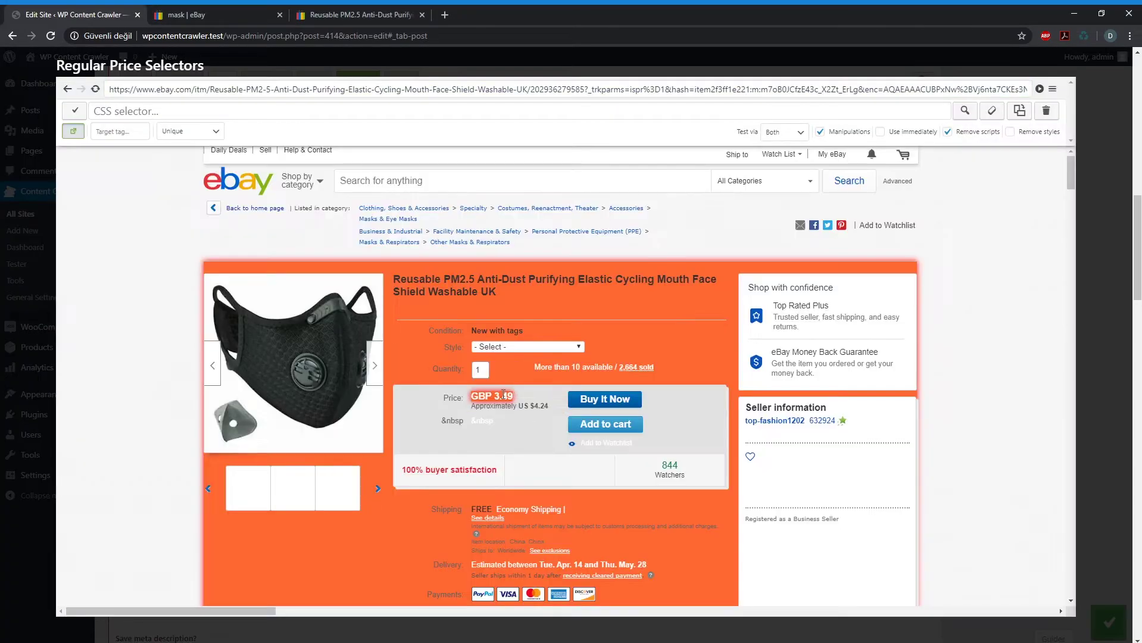
click(504, 394)
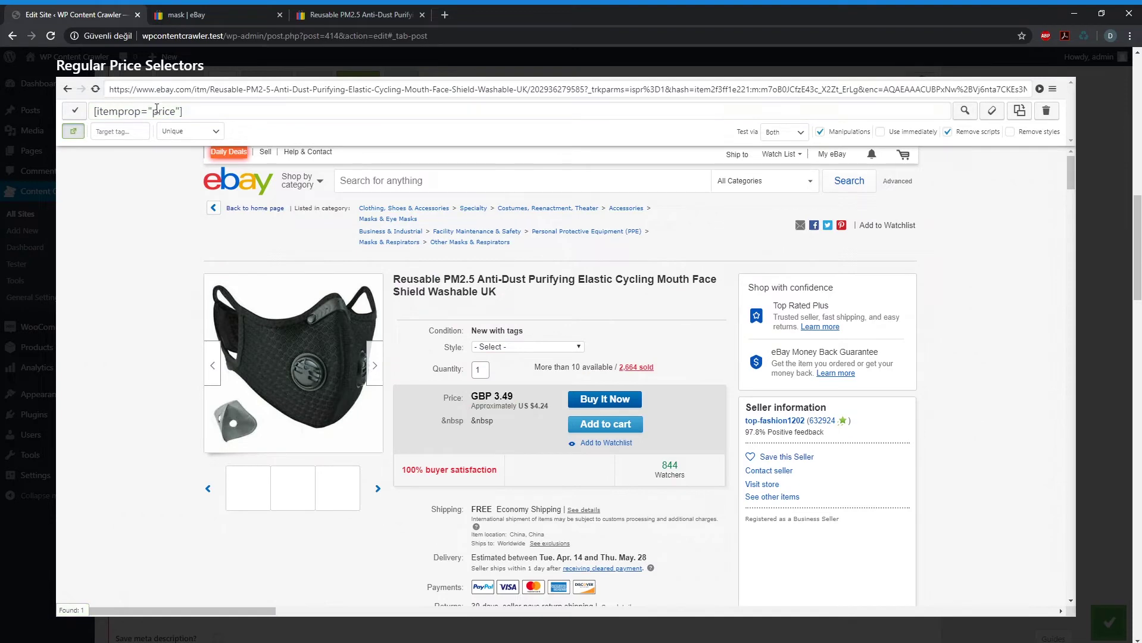
click(74, 110)
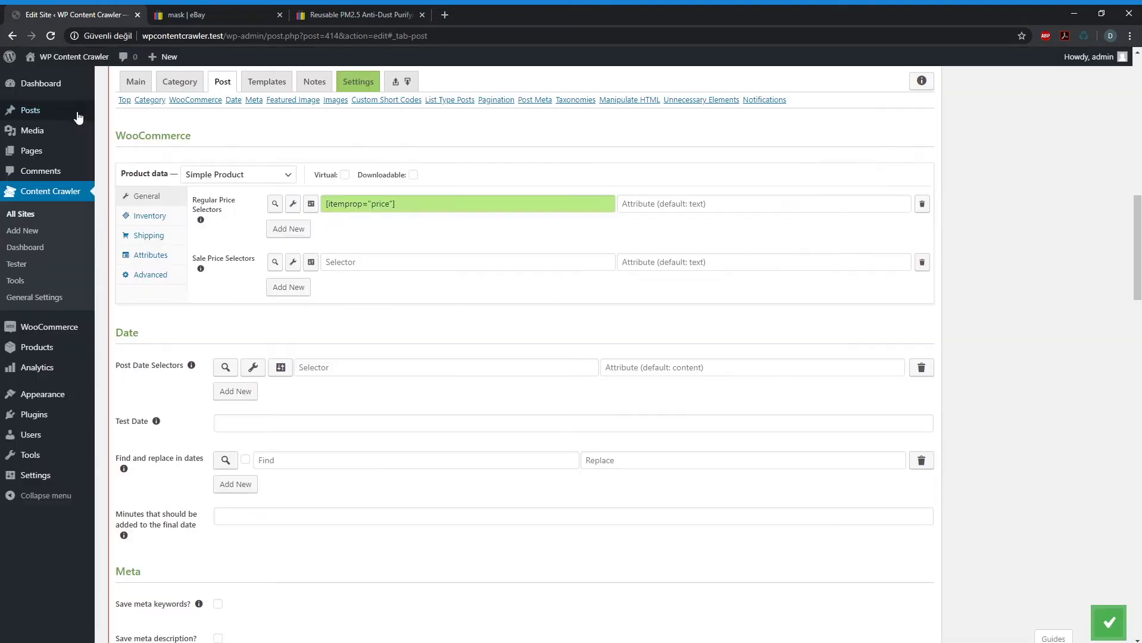
click(276, 205)
double_click(311, 380)
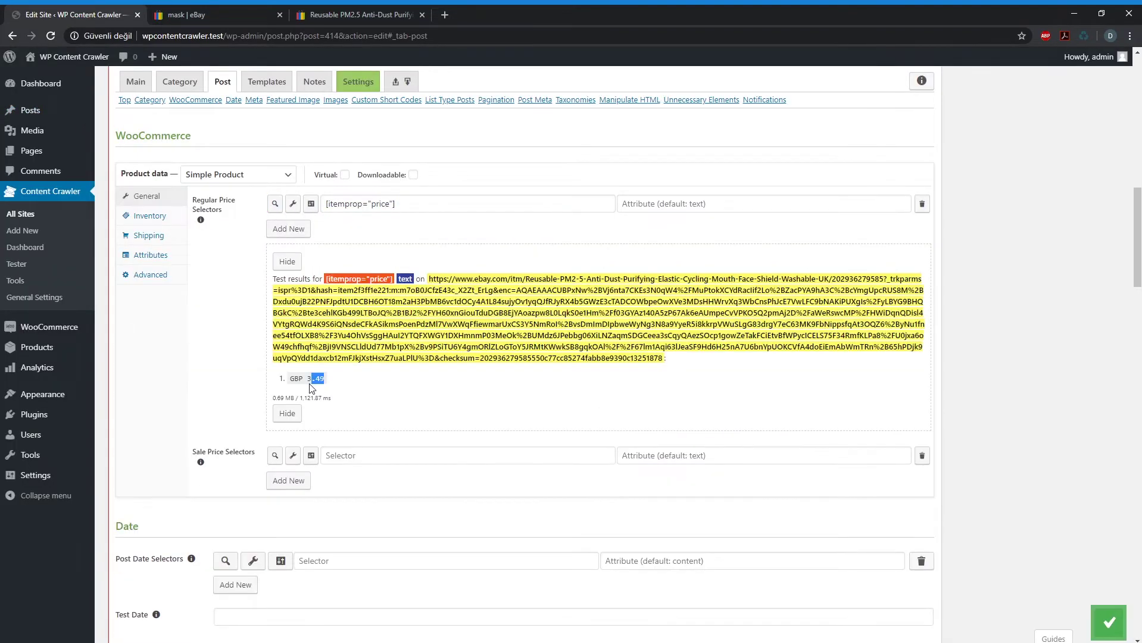
drag(309, 387, 293, 387)
click(335, 378)
click(287, 262)
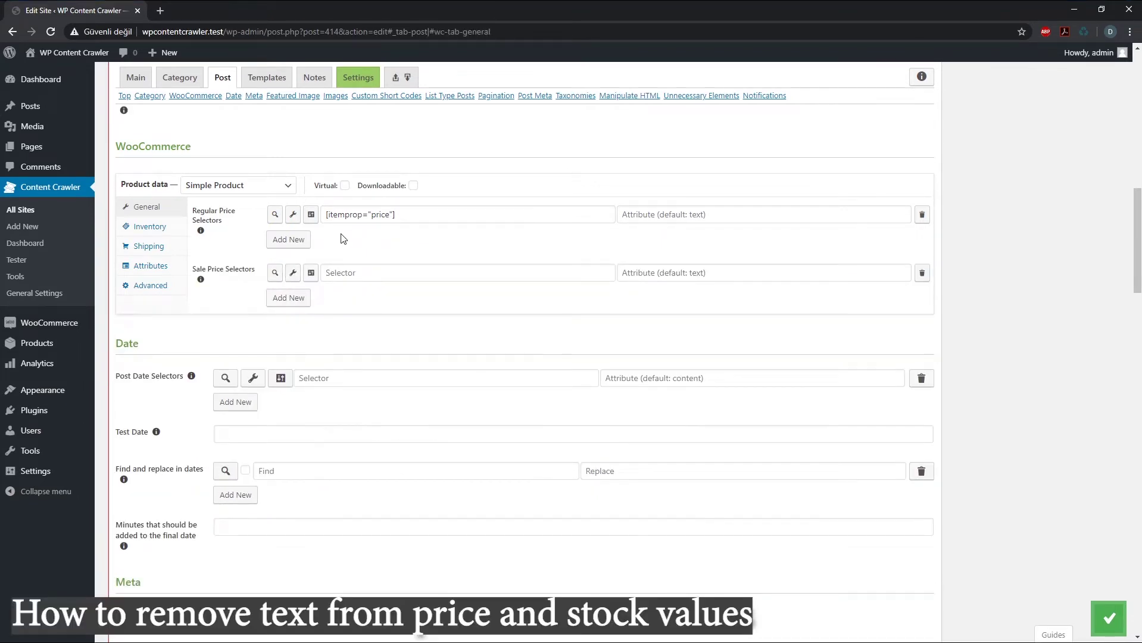
- Rerun the Regular Price test, confirming it returns US $3.99
click(275, 214)
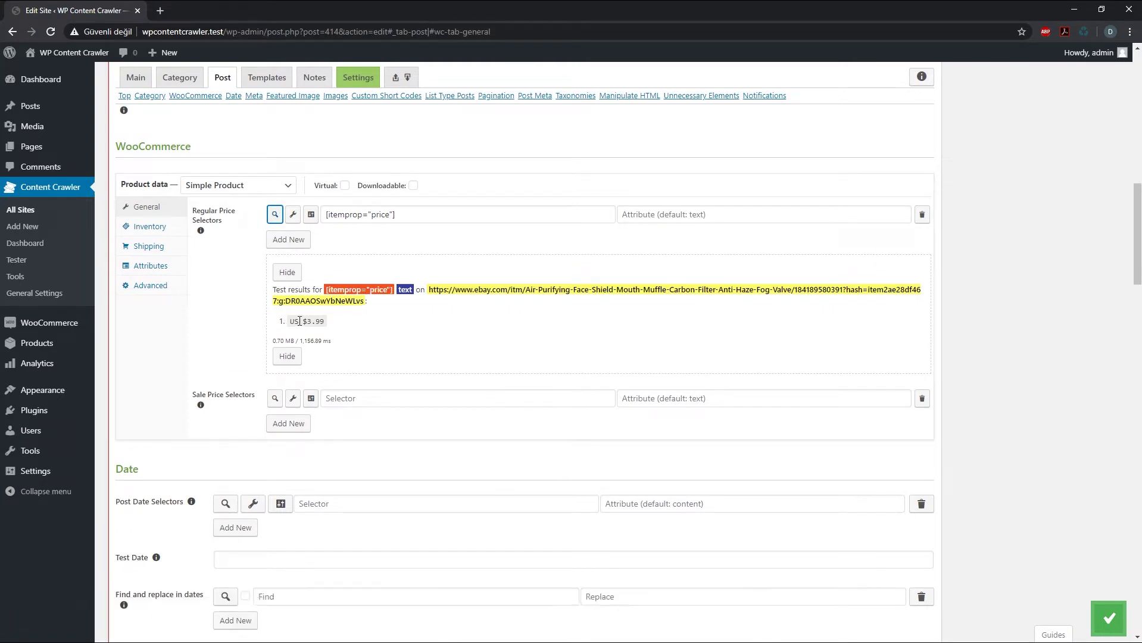
click(275, 214)
click(275, 214)
drag(326, 322, 309, 322)
click(432, 345)
drag(323, 322, 307, 322)
click(334, 323)
drag(304, 323, 290, 322)
click(294, 277)
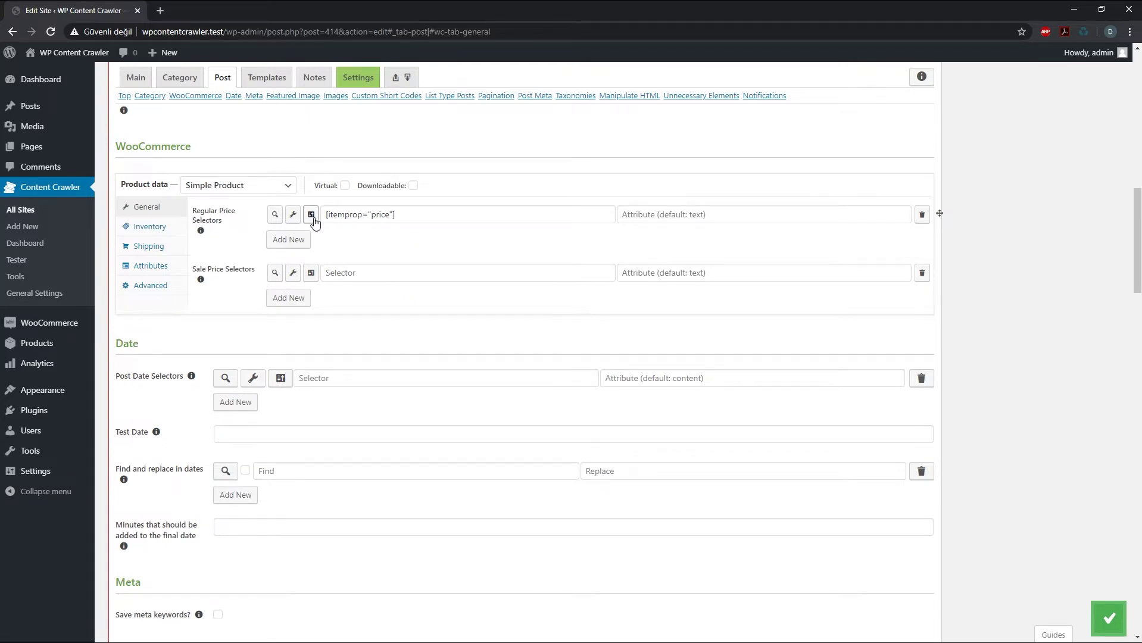
- Add a Regular Price find-replace rule removing US and test it
click(311, 215)
key(Escape)
click(311, 215)
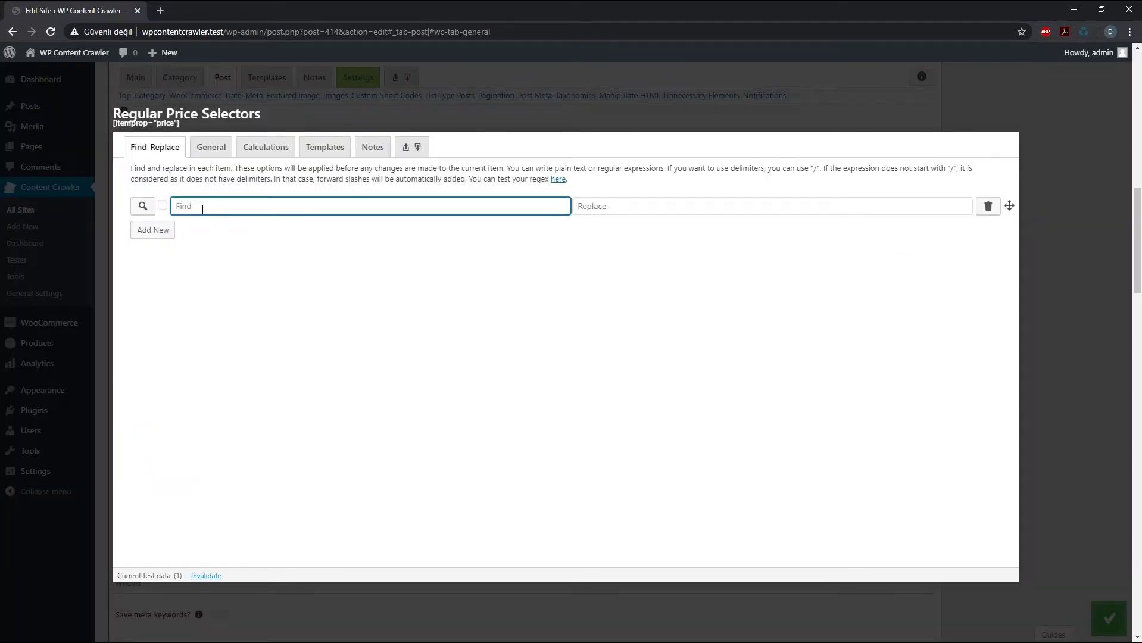
text(US)
click(143, 206)
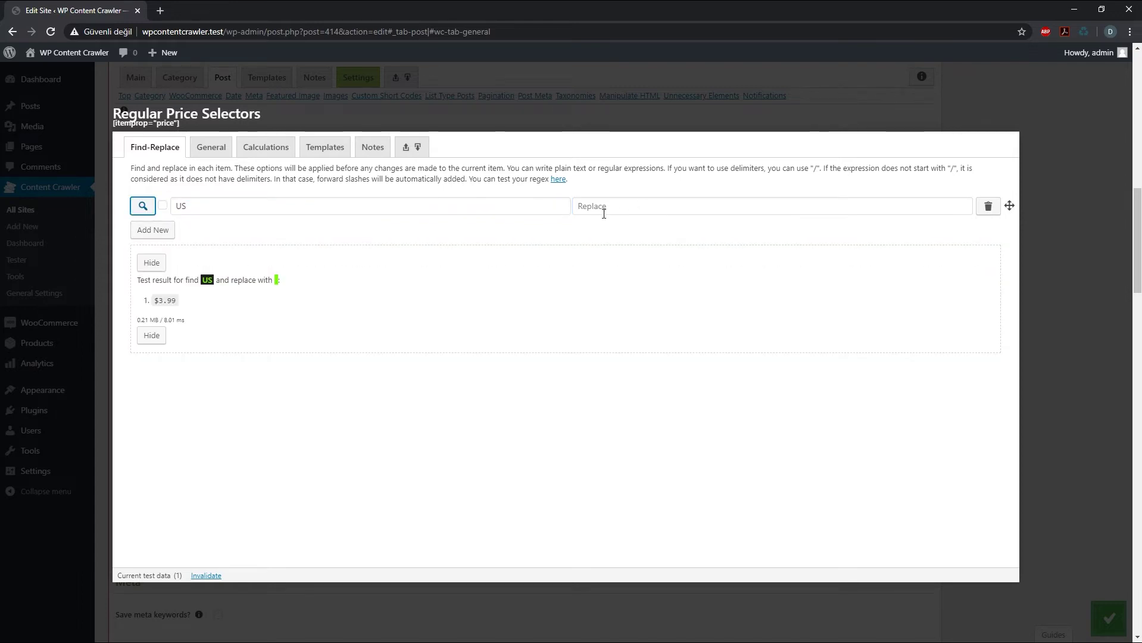
double_click(165, 300)
click(155, 278)
click(152, 263)
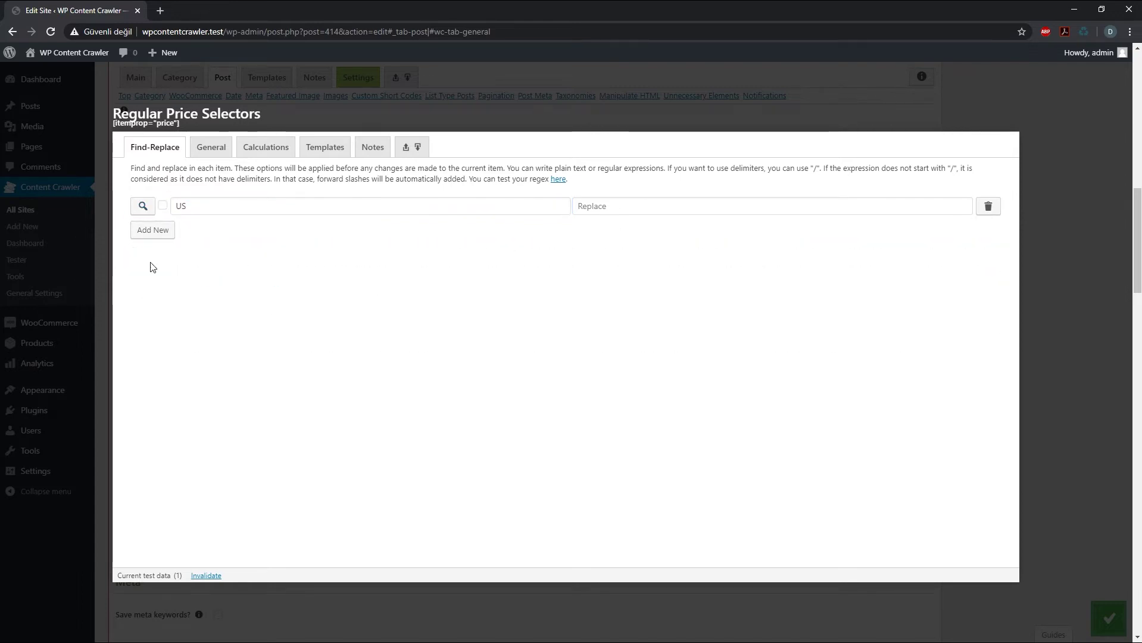
- Add a second find-replace rule removing GBP and test it
click(156, 230)
click(209, 227)
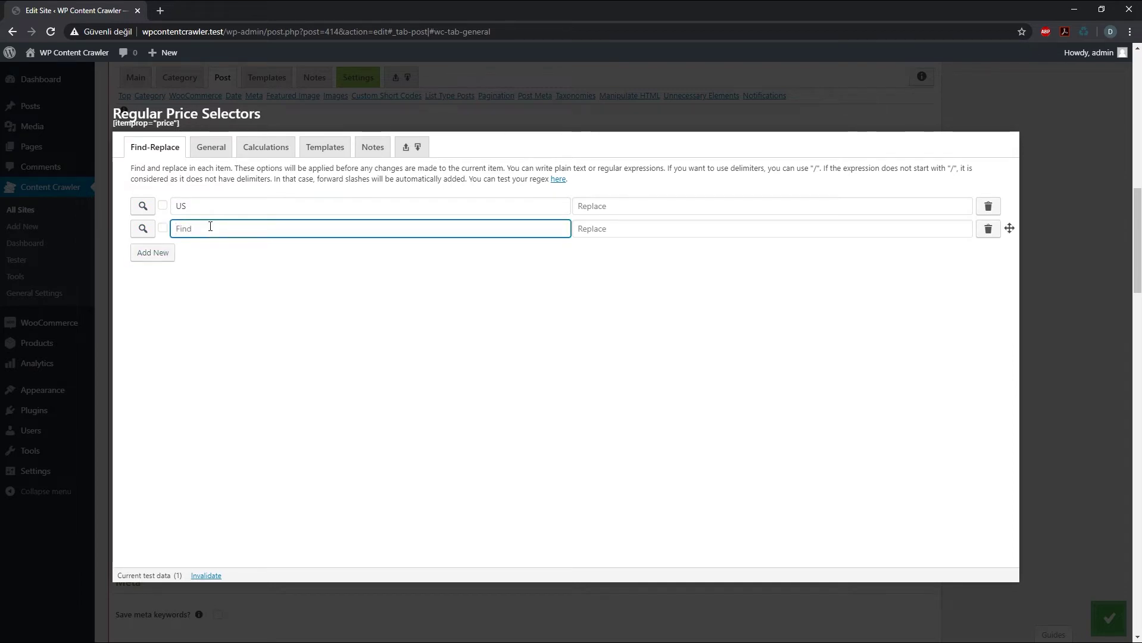
text(GBP)
click(143, 228)
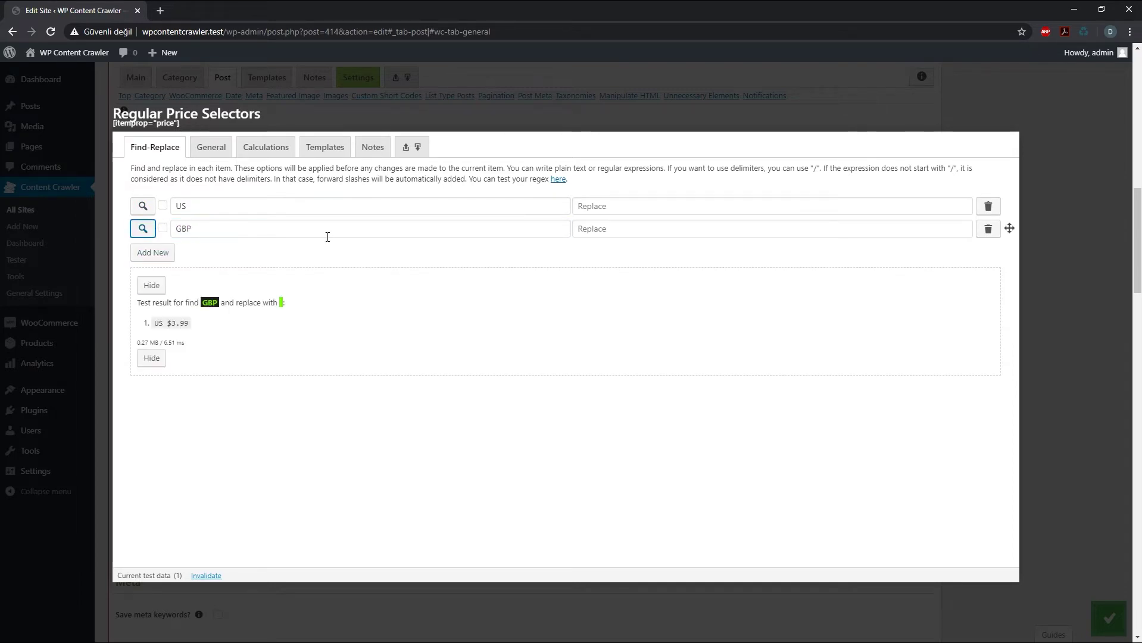
click(151, 290)
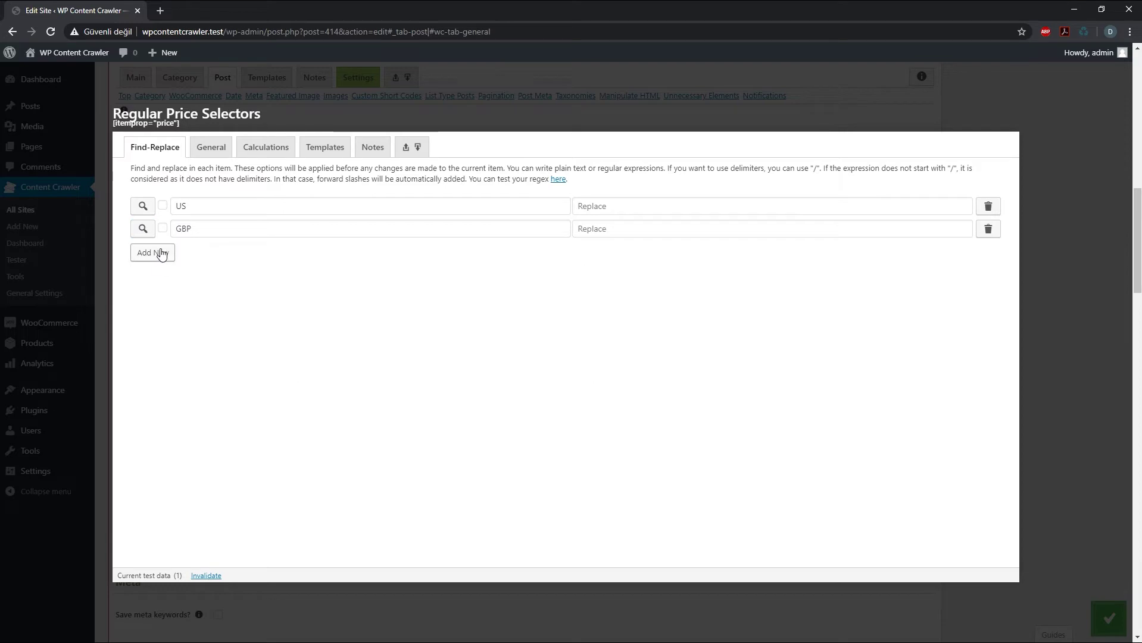
- Add a third rule removing $, test it, and close the options
click(160, 254)
click(237, 246)
text($)
key(BackSpace)
text($)
click(143, 251)
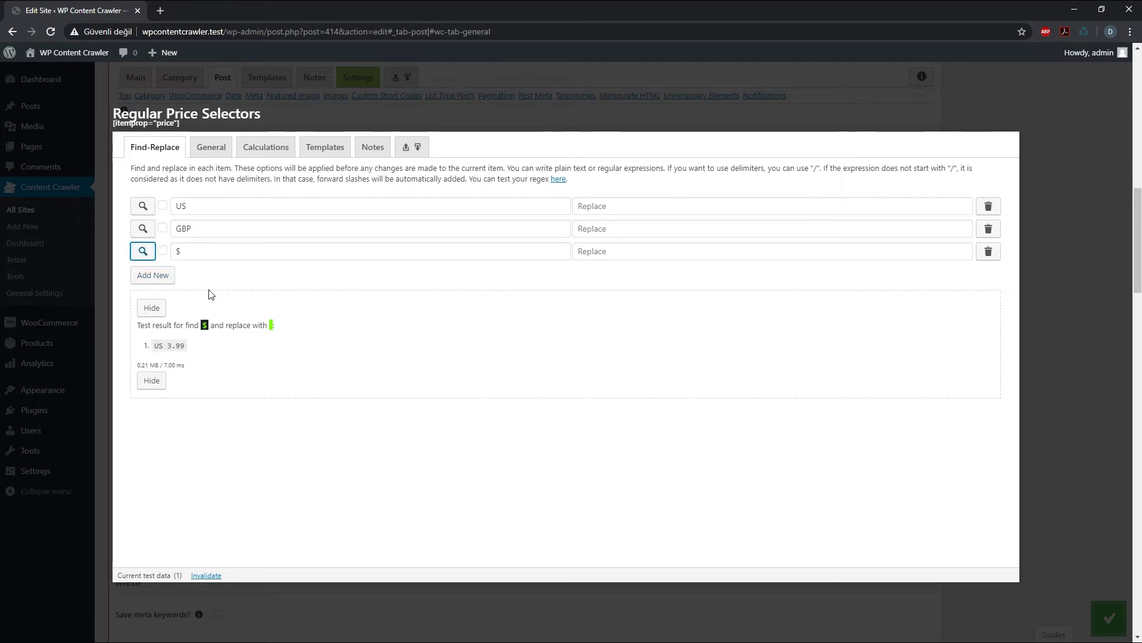
click(99, 325)
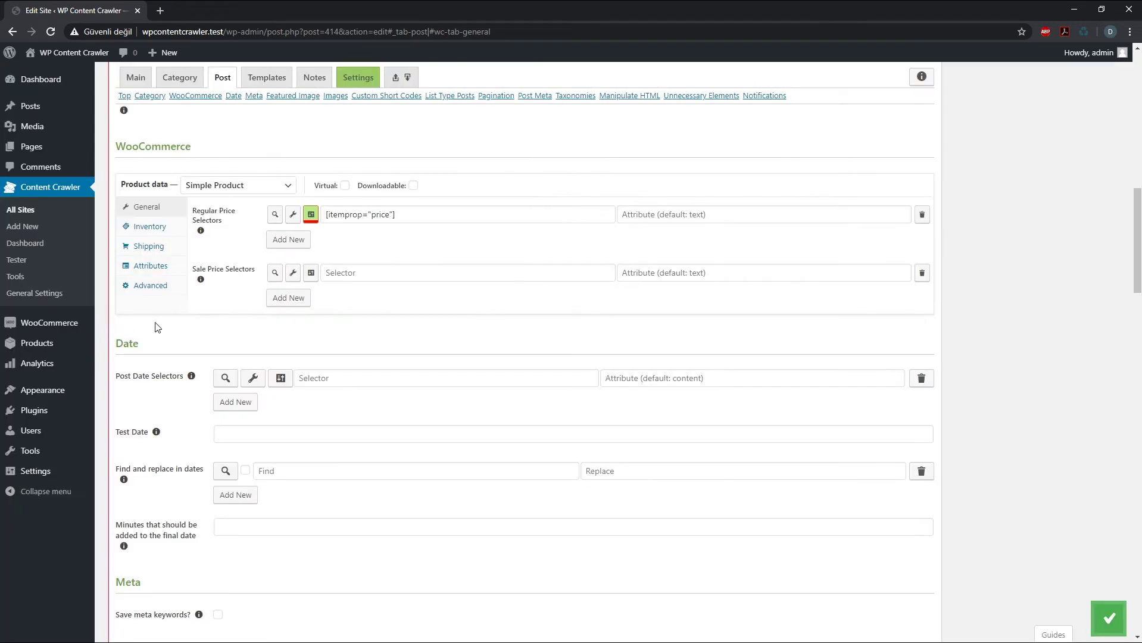
- Retest the Regular Price selector, now returning 3.99, and review its rules
click(277, 219)
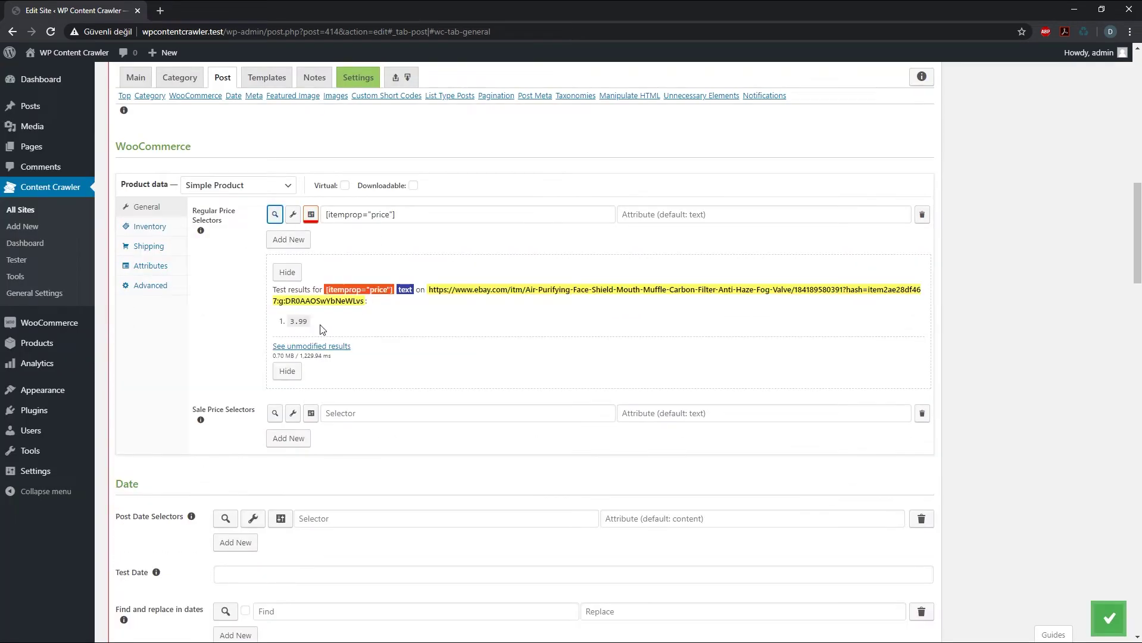
drag(309, 322, 300, 323)
click(287, 272)
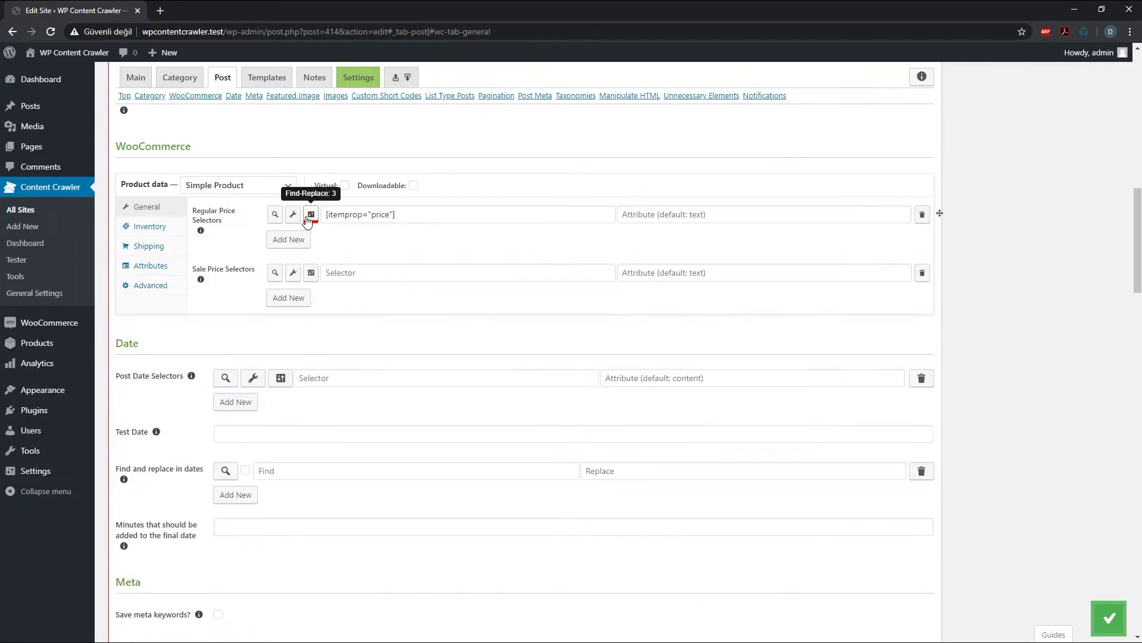
click(310, 215)
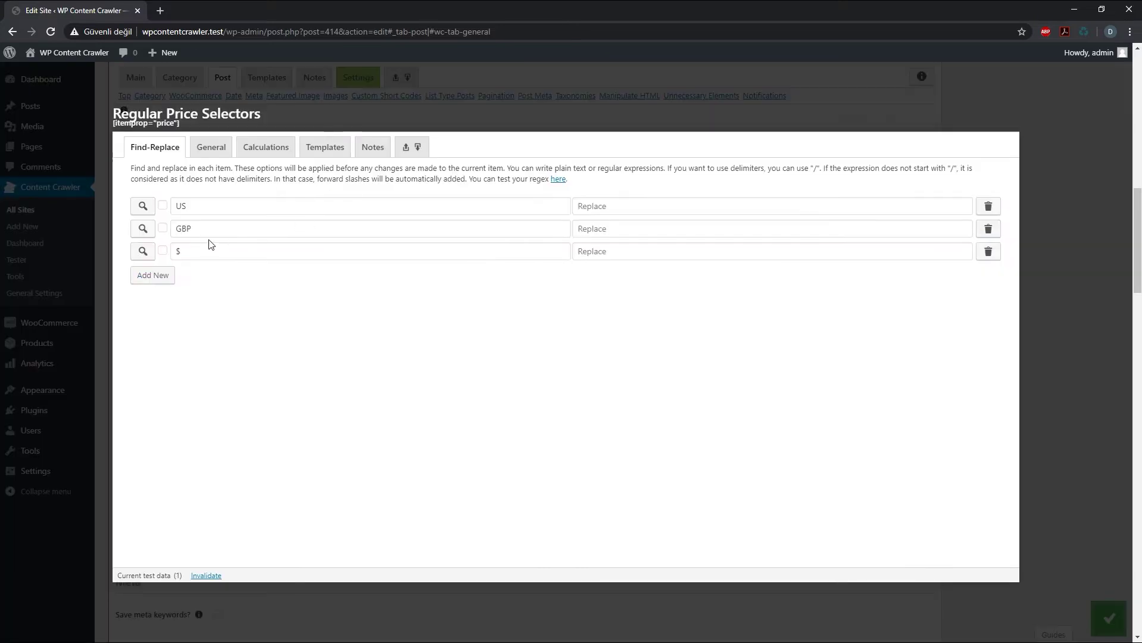
click(94, 315)
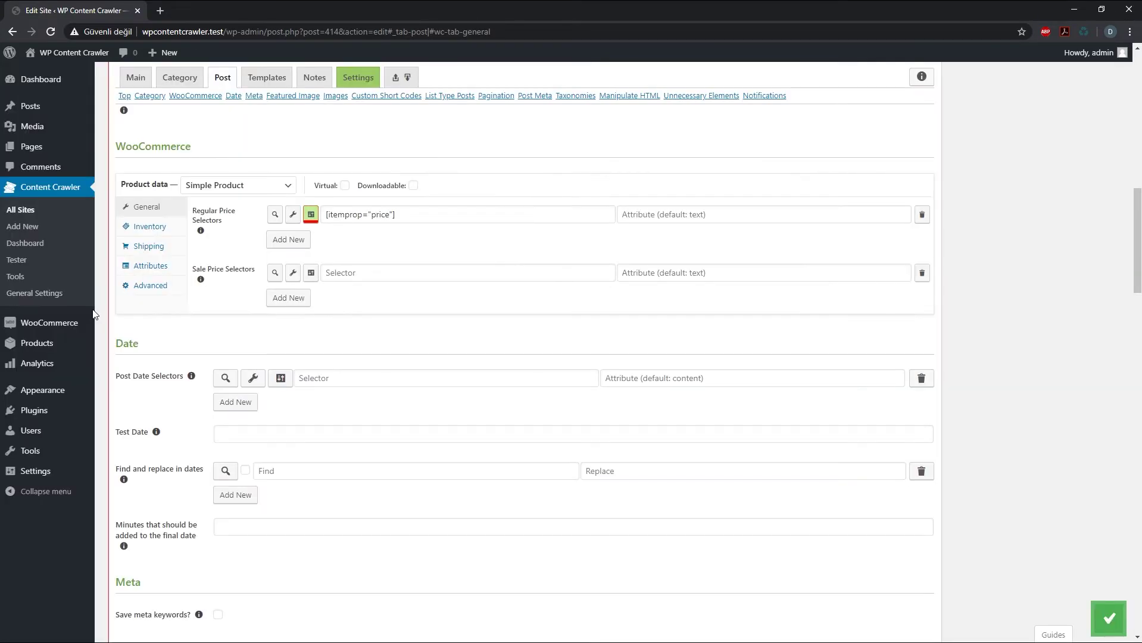
- On Inventory, test #qtySubTxt span ('More than 10 available') and open its find-replace options
click(148, 227)
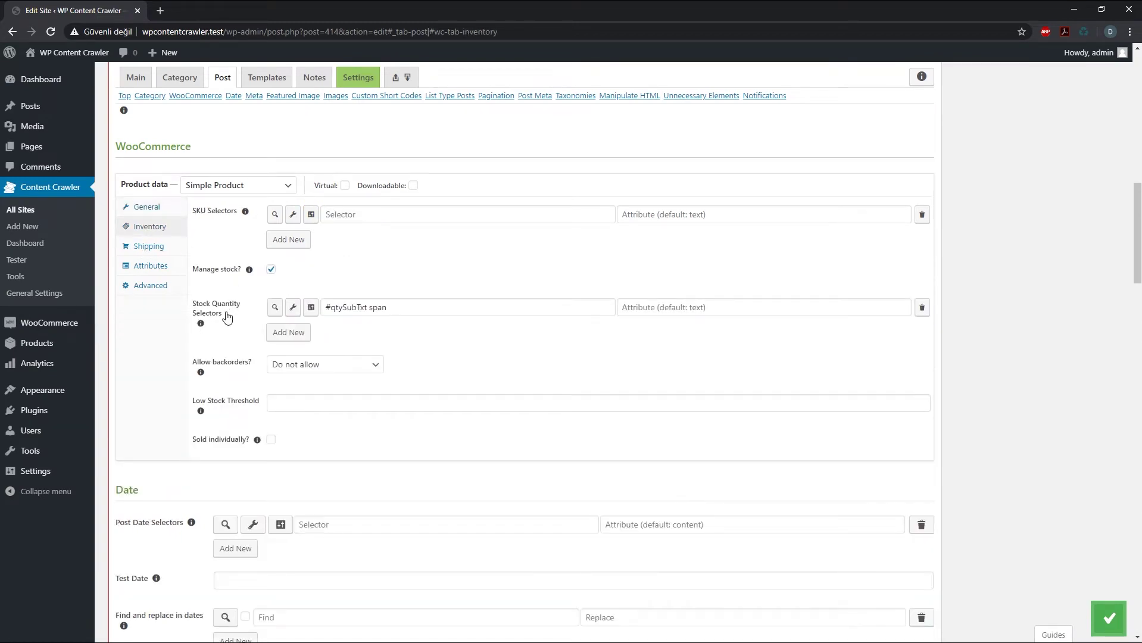
click(275, 307)
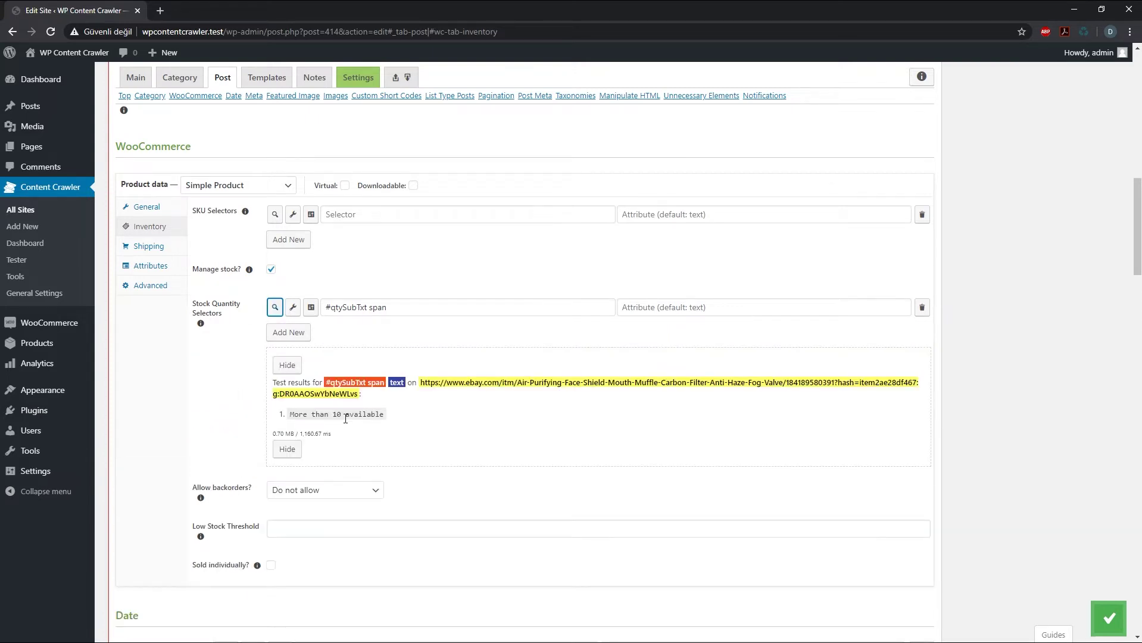
click(287, 365)
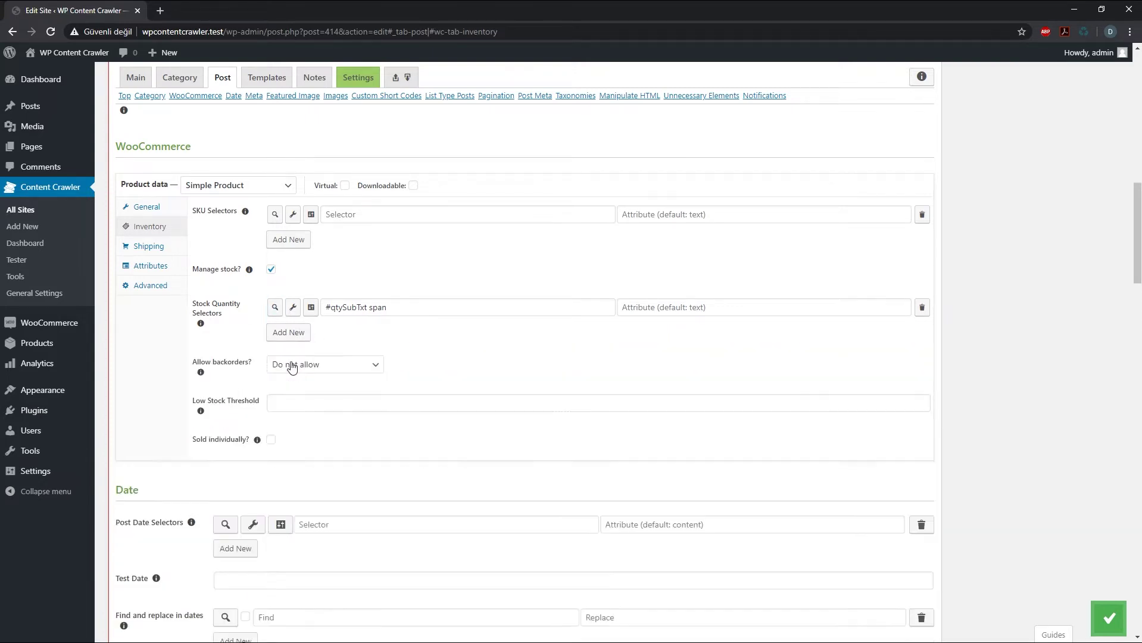
click(310, 308)
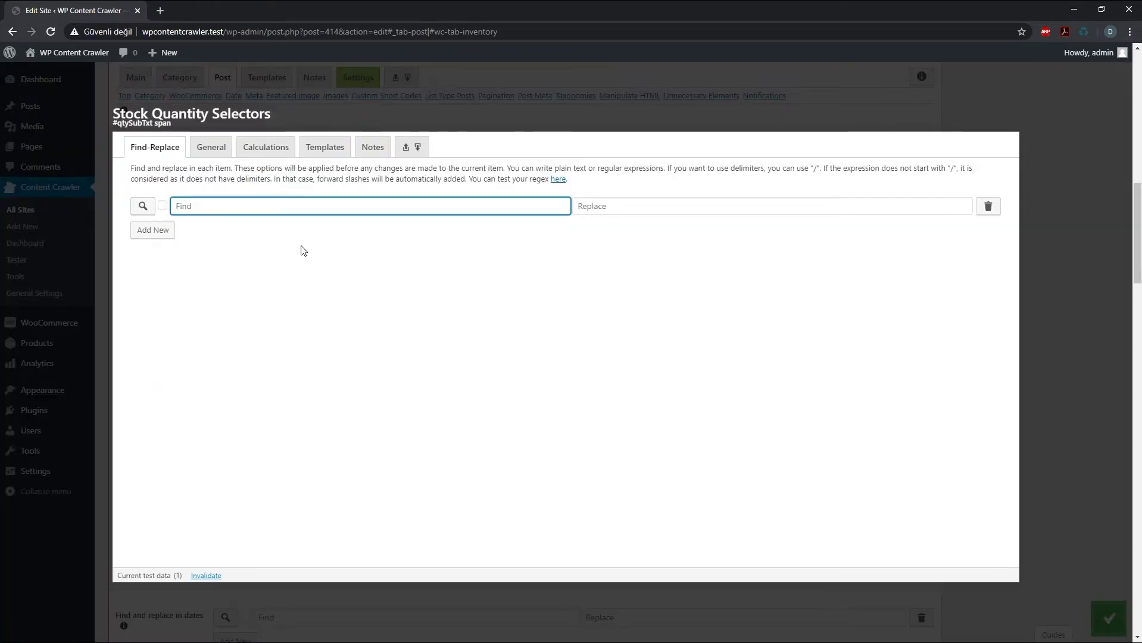
- Add non-regex find-replace rules removing 'More', 'than' and 'available' from the stock text
click(162, 207)
click(178, 207)
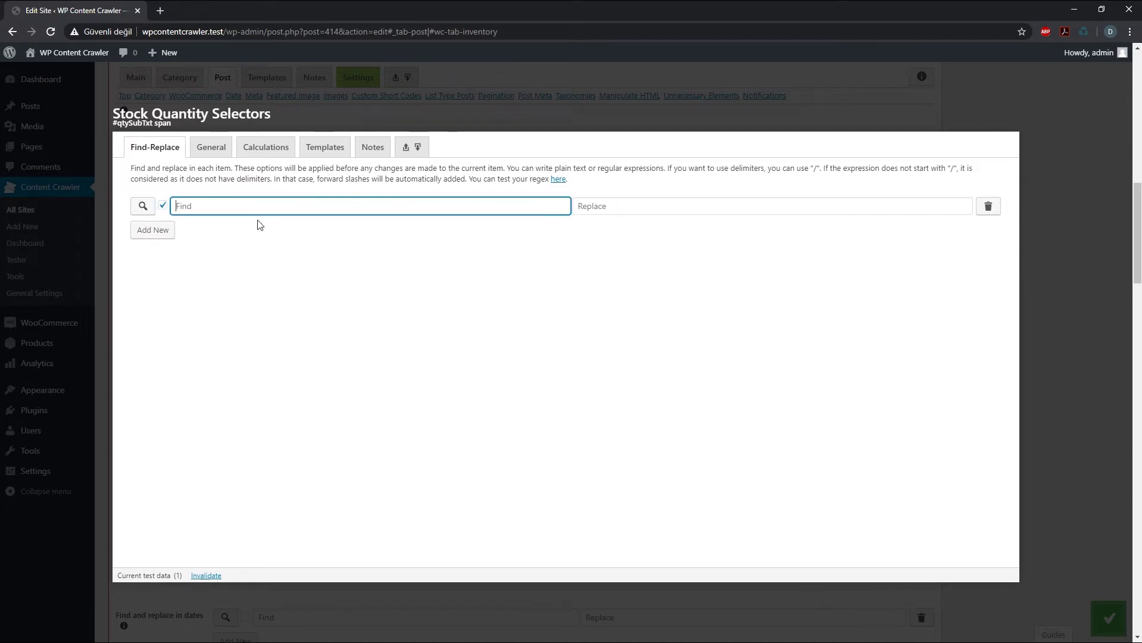
click(165, 208)
click(165, 209)
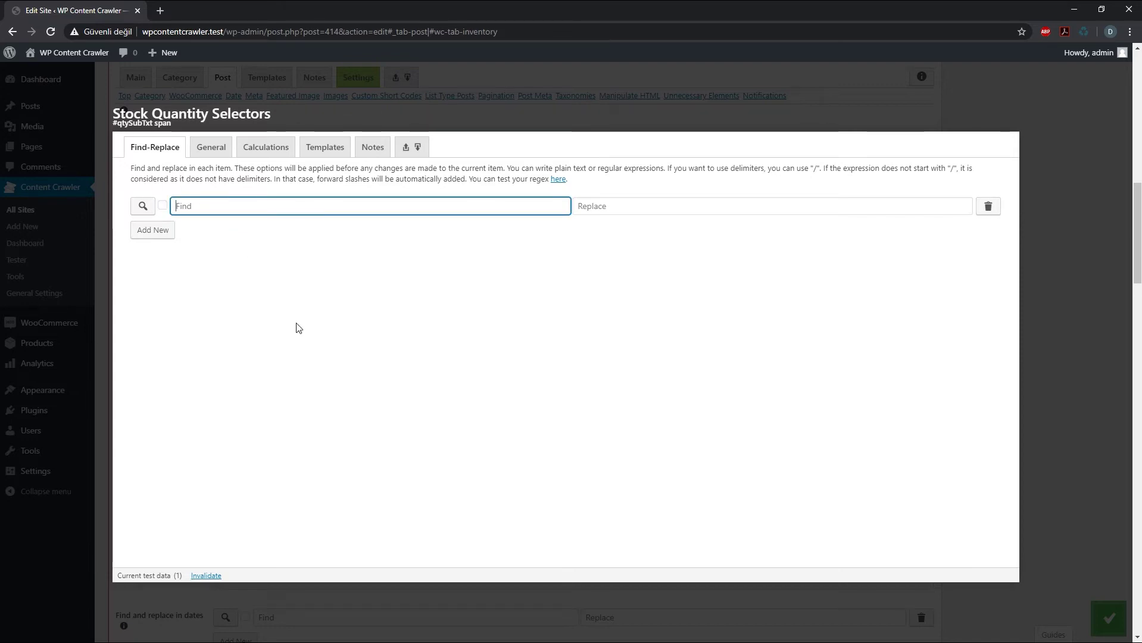
text(More)
key(Return)
click(152, 230)
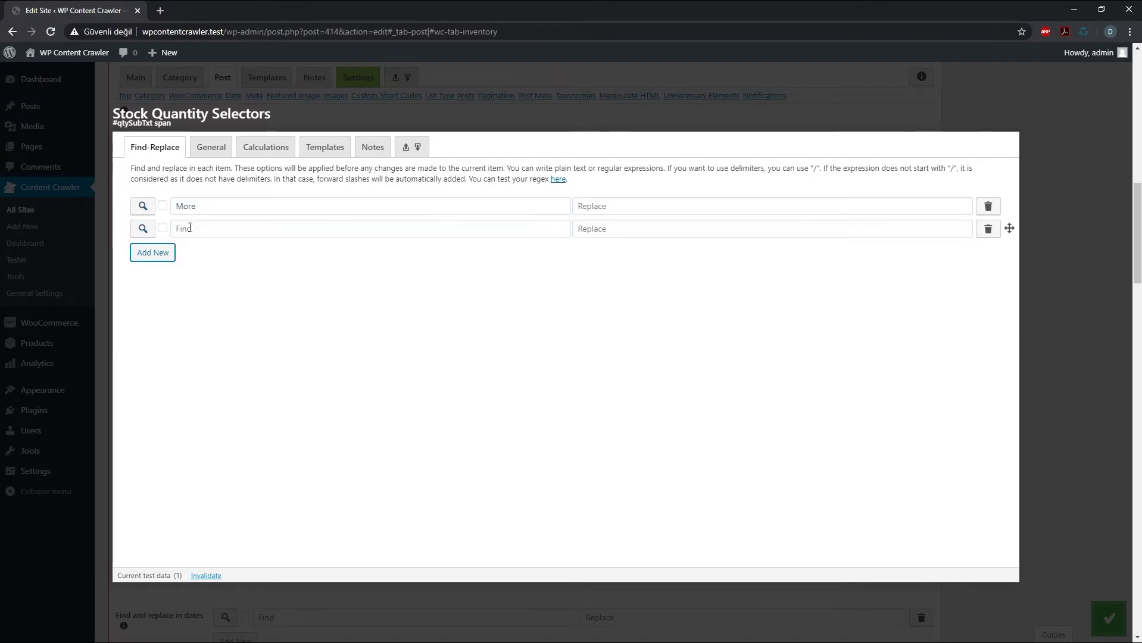
click(226, 229)
text(than)
click(153, 253)
click(220, 255)
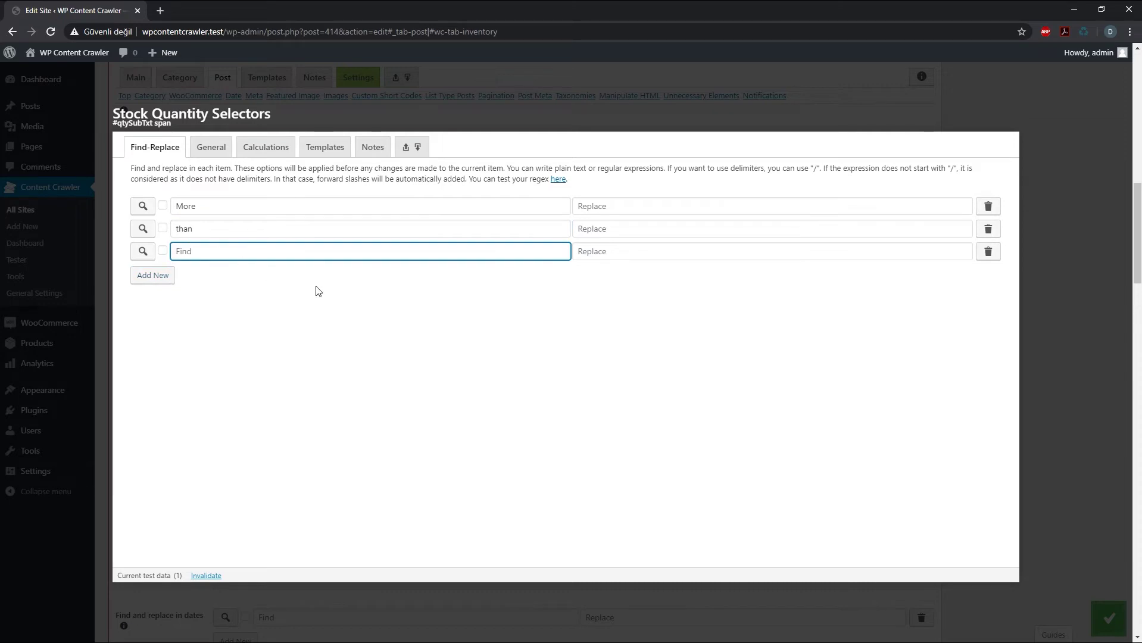
text(available)
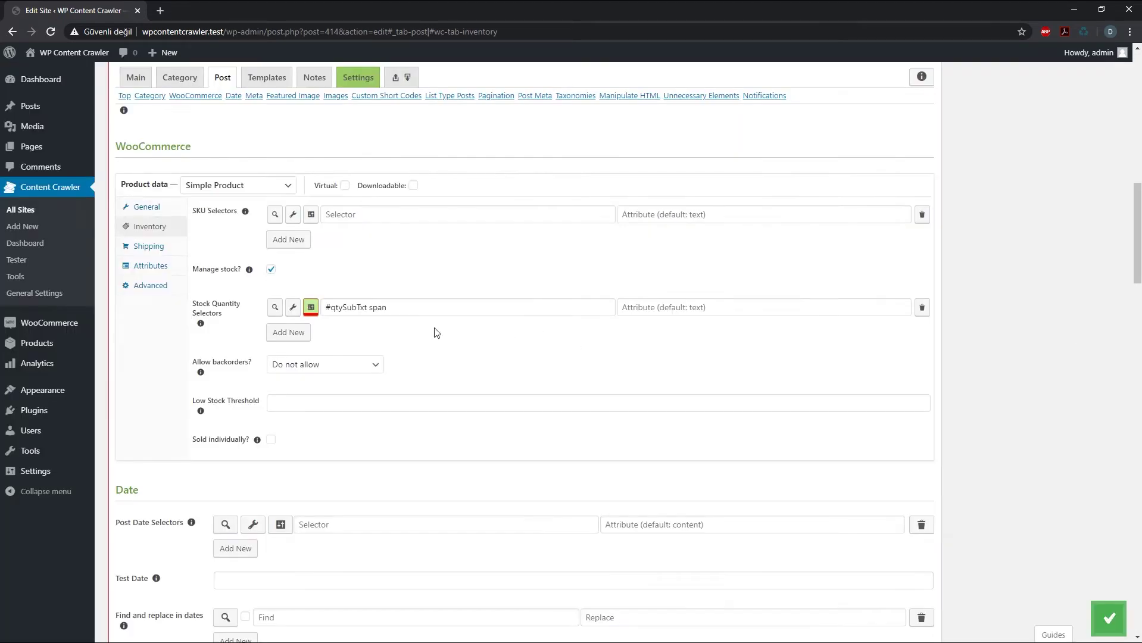
- Test the Stock Quantity selector, confirming it now returns 10
click(275, 307)
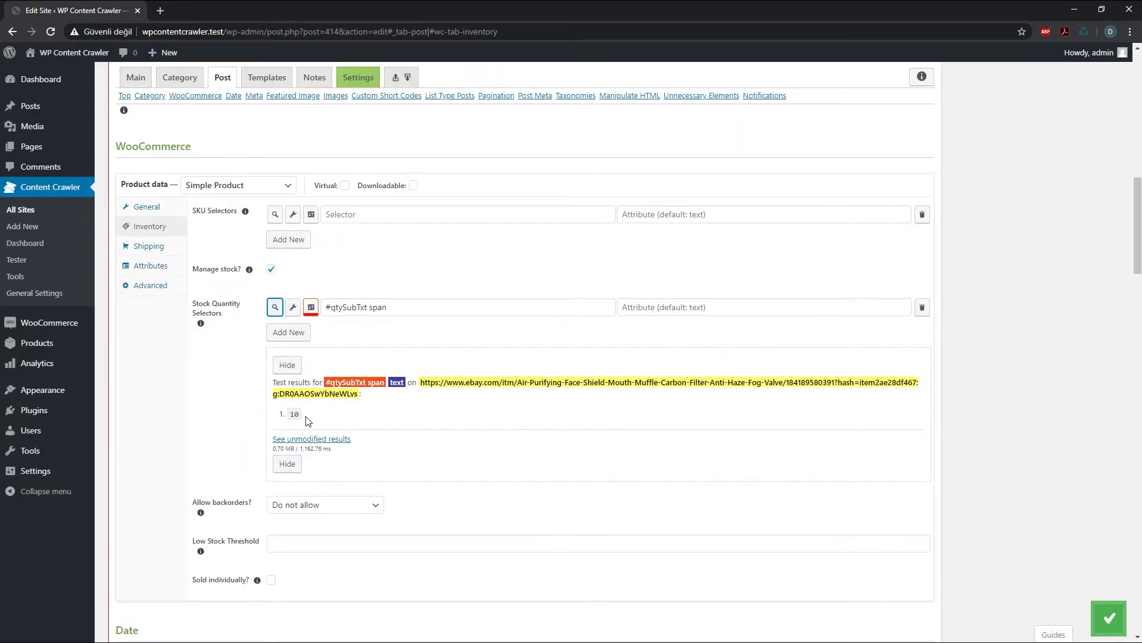
drag(300, 415, 295, 414)
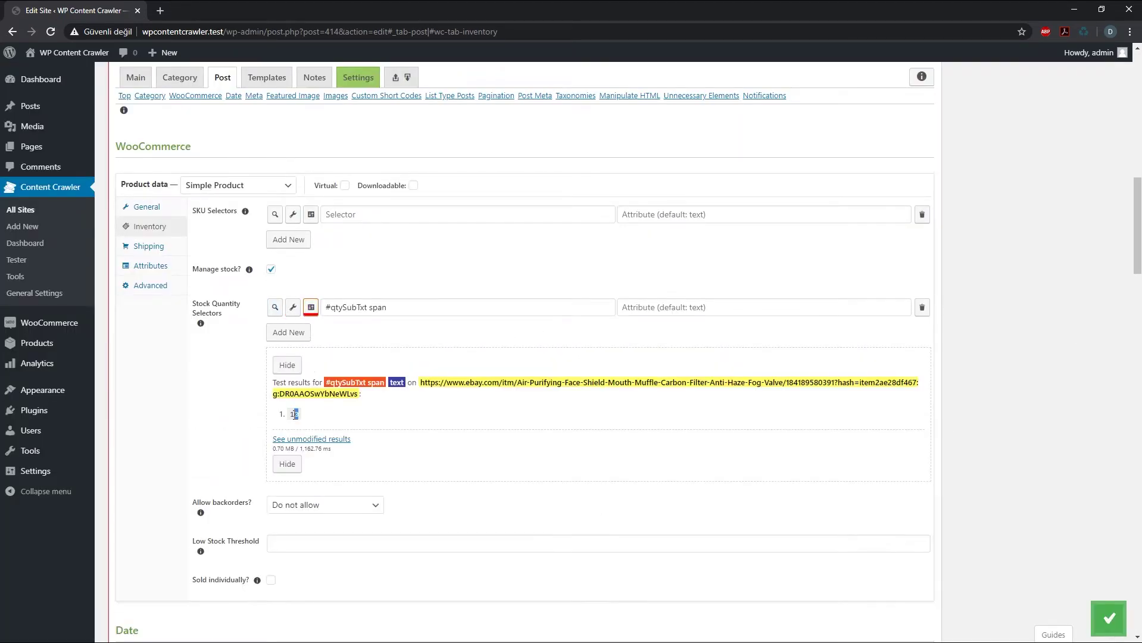
click(331, 412)
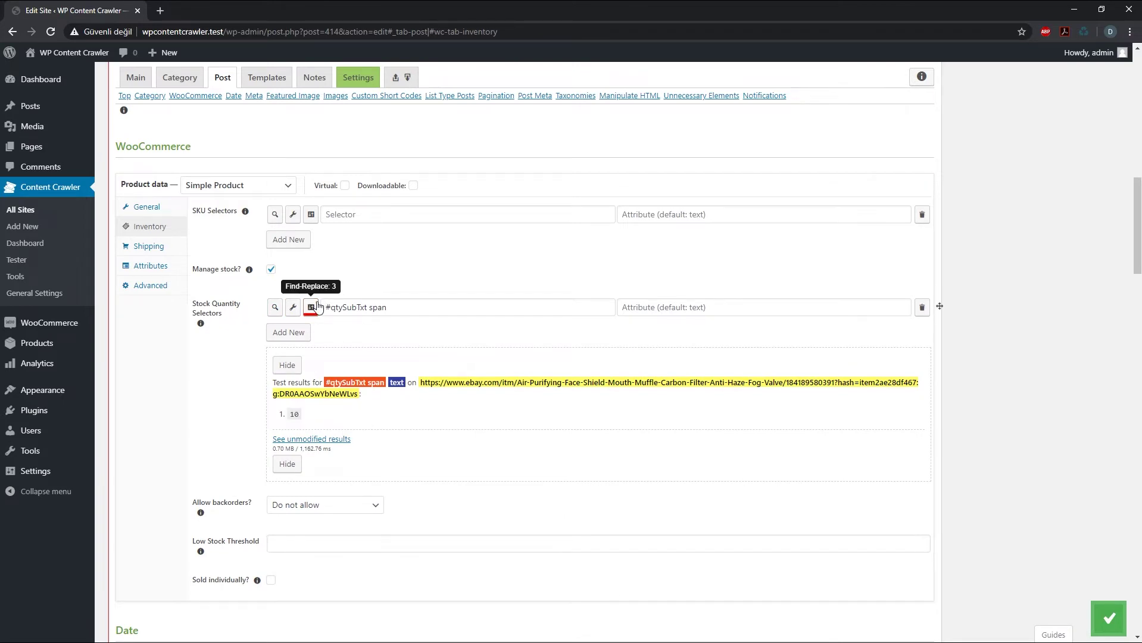
- Hide the stock results and show Inventory, closing the SKU picker without choosing
click(287, 365)
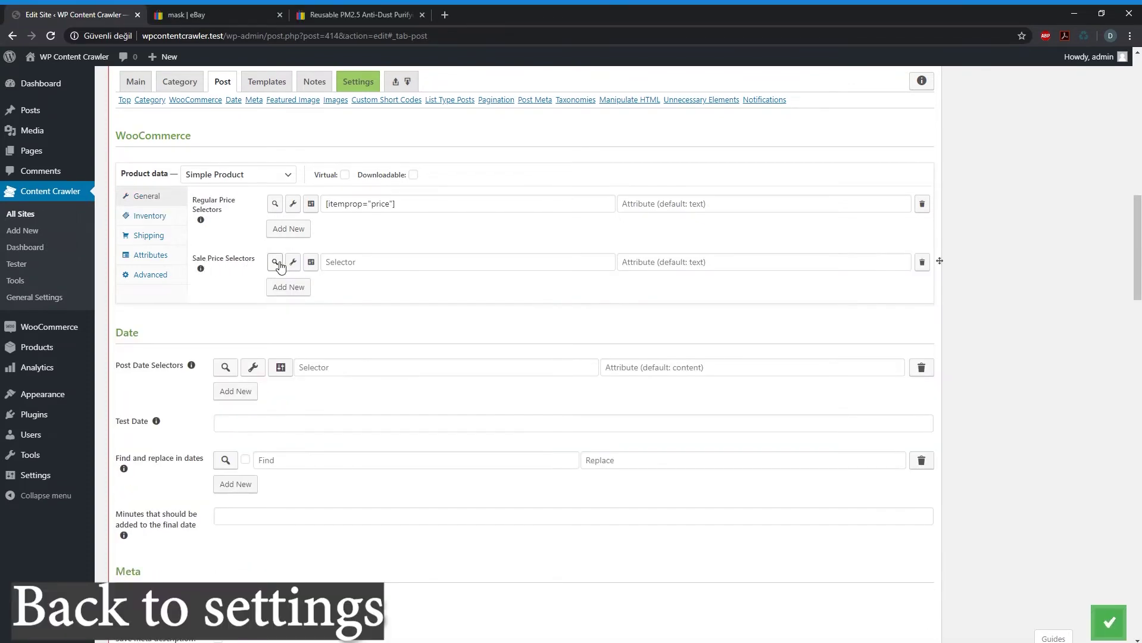
click(159, 220)
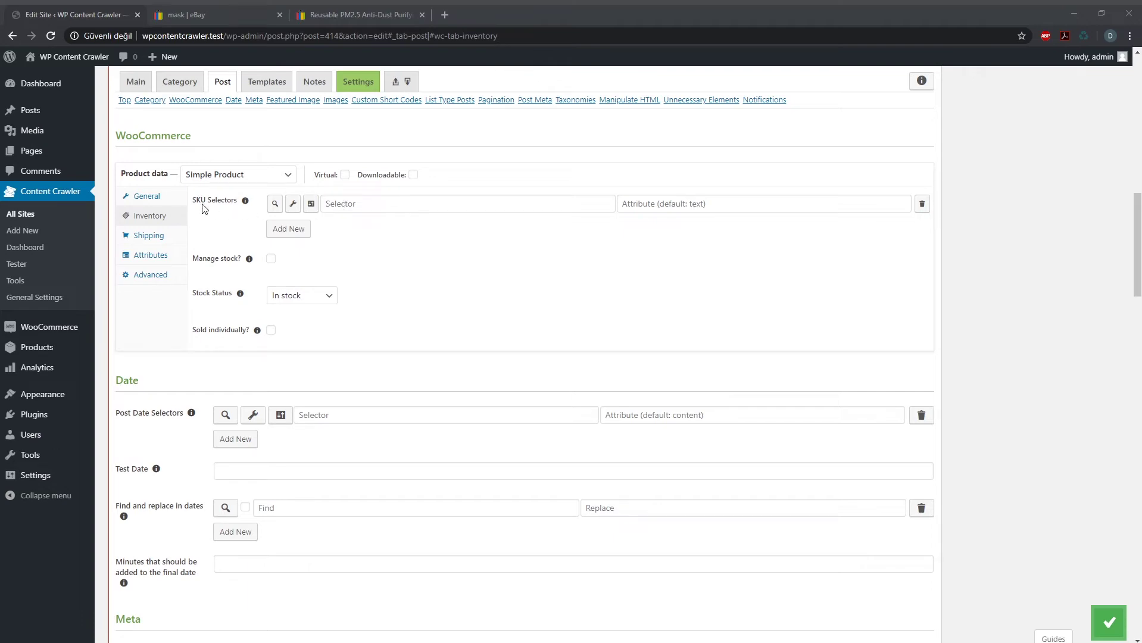
click(292, 204)
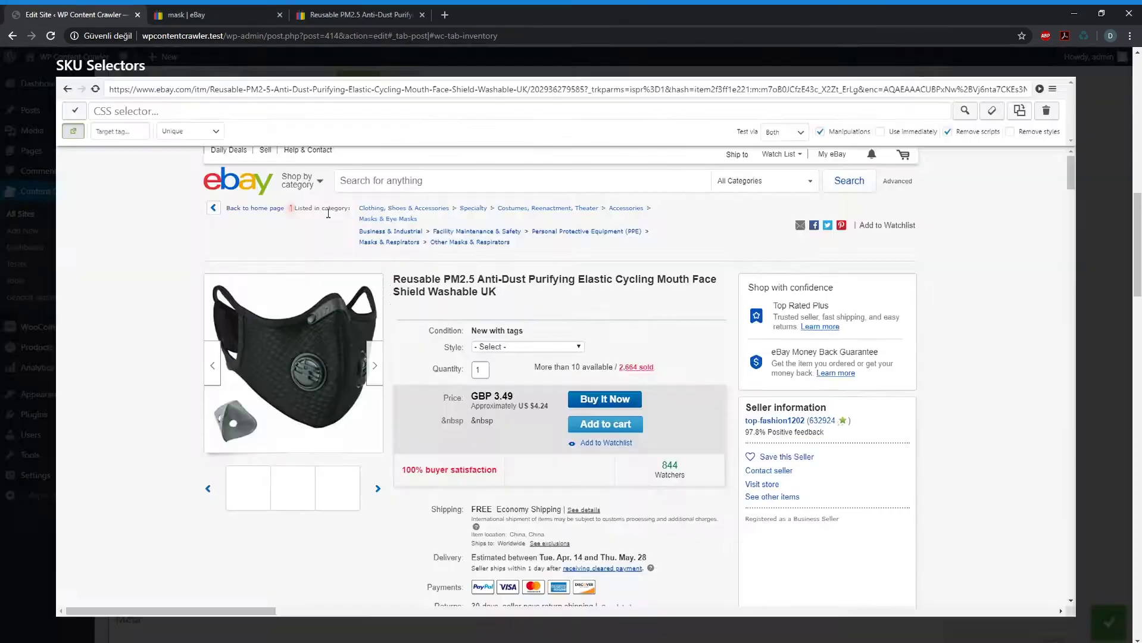
scroll(655, 426, down, 2)
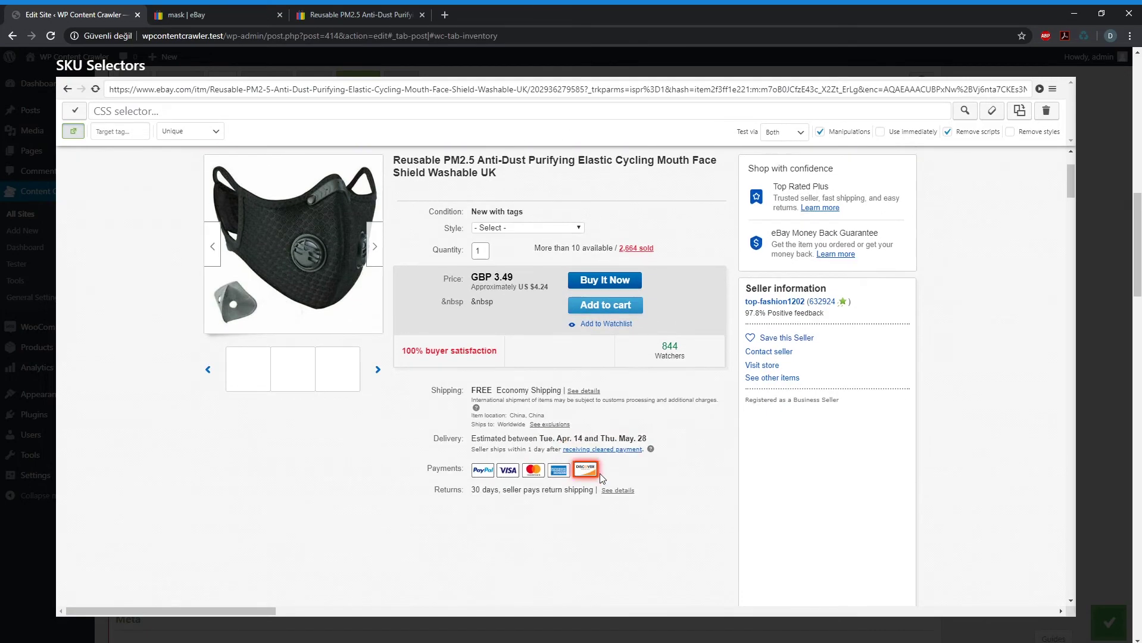
scroll(610, 417, up, 2)
click(41, 258)
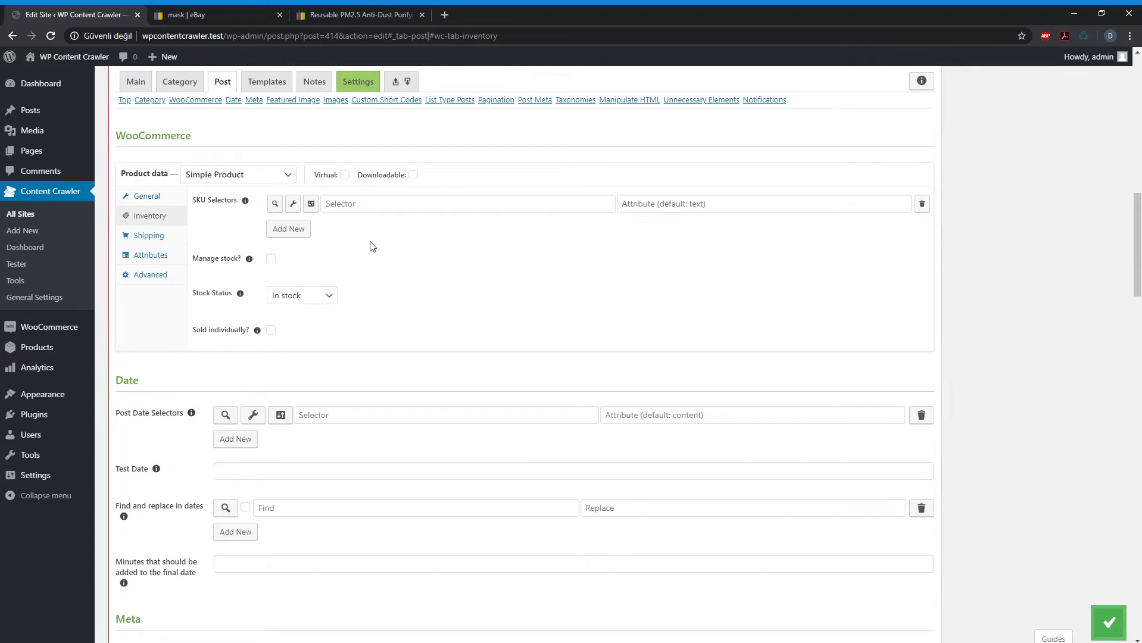
- Enable Manage stock, pick #qtySubTxt span ('More than 10 available'), test it, then show Shipping
click(272, 260)
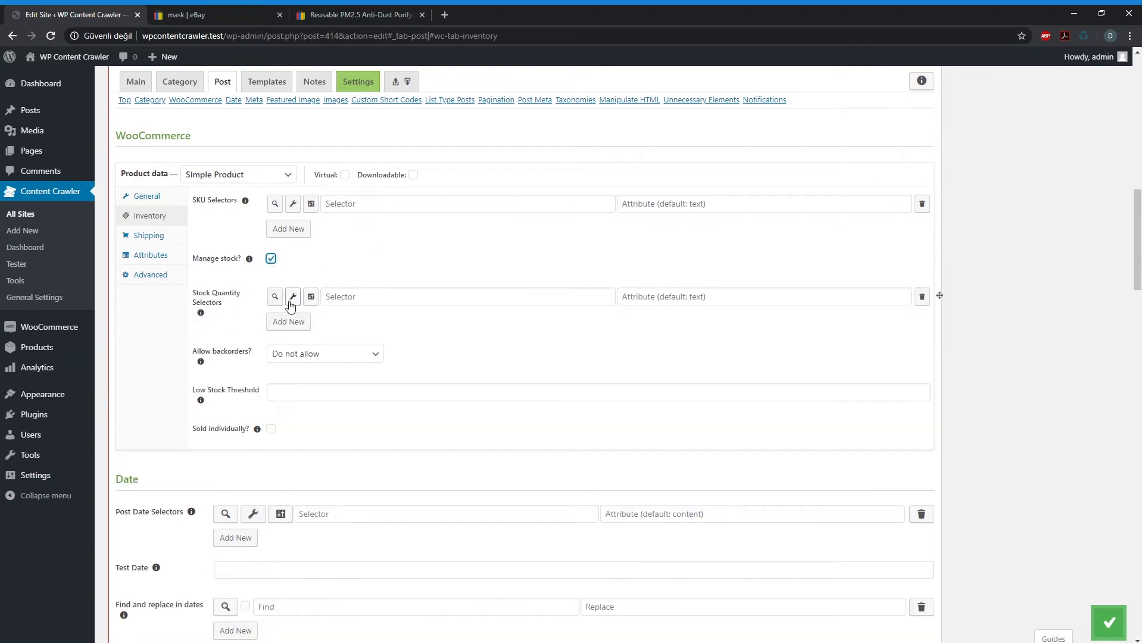
click(292, 297)
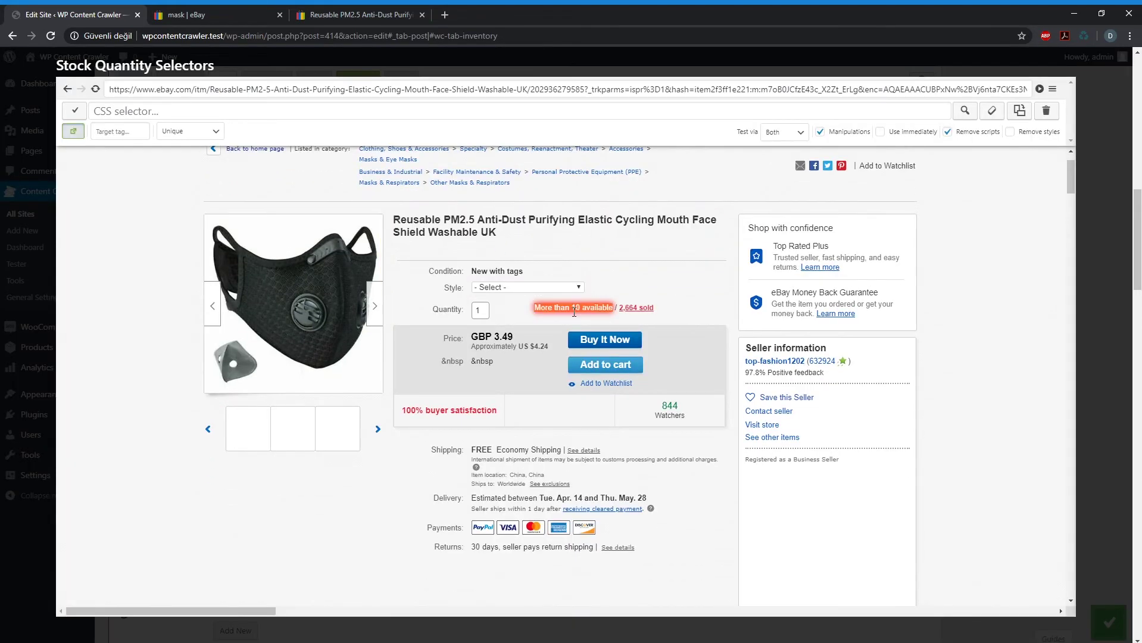
click(574, 308)
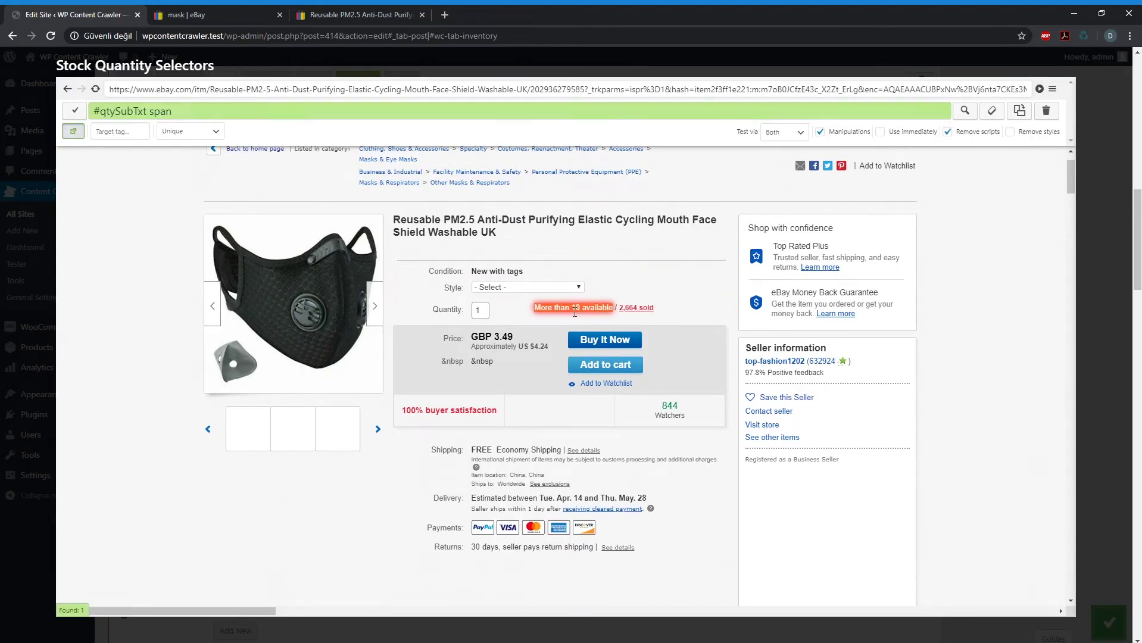
click(74, 110)
click(275, 297)
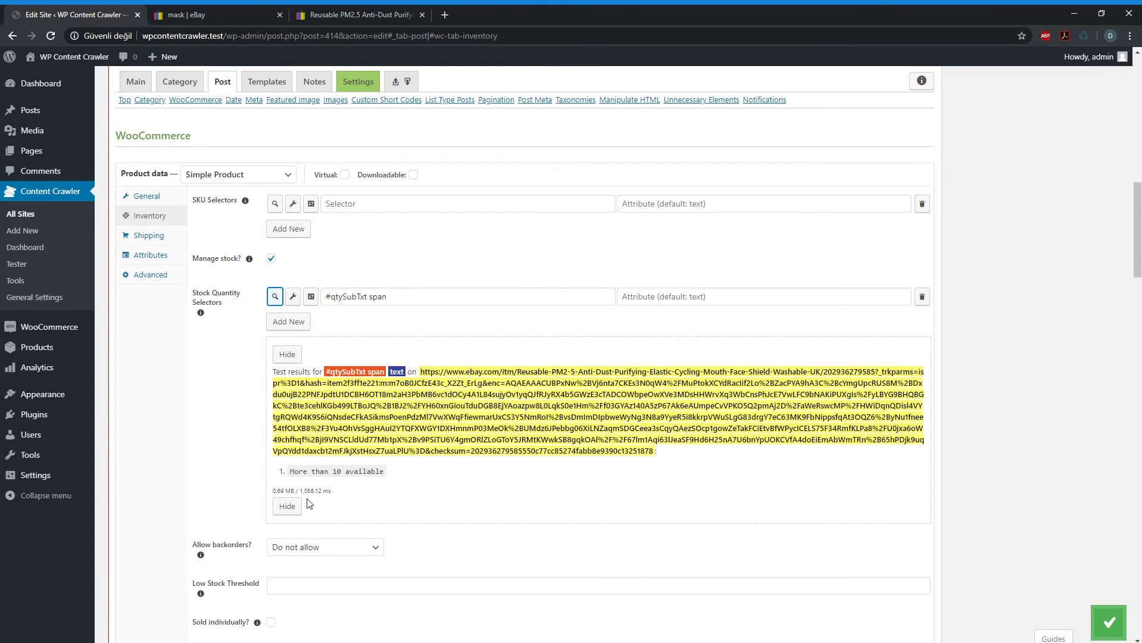
click(296, 504)
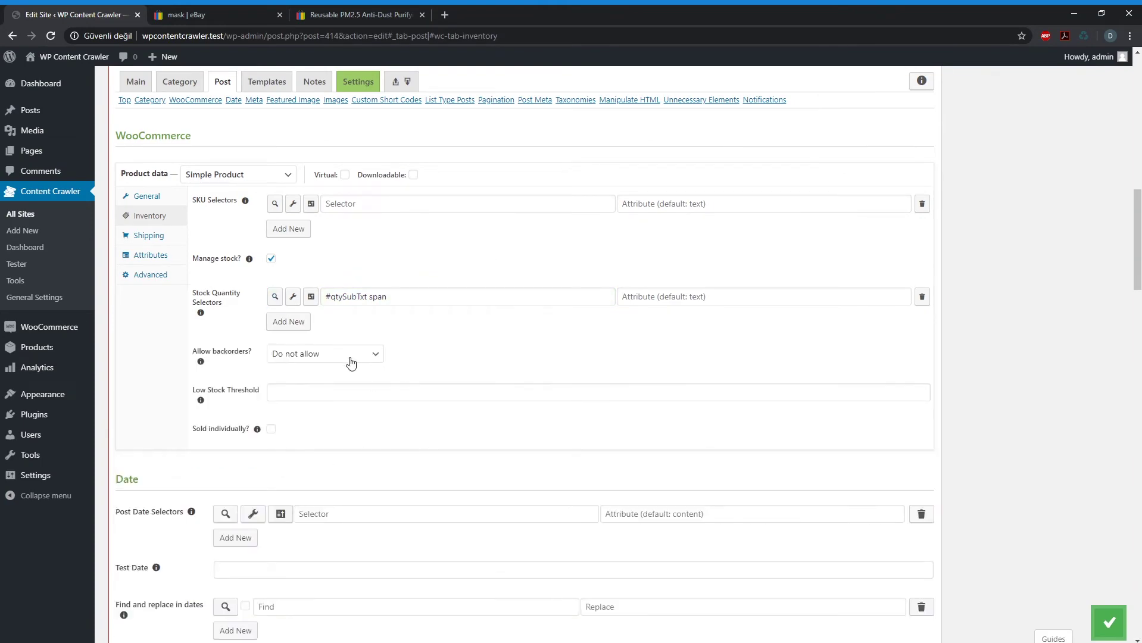
click(305, 357)
click(328, 384)
click(149, 236)
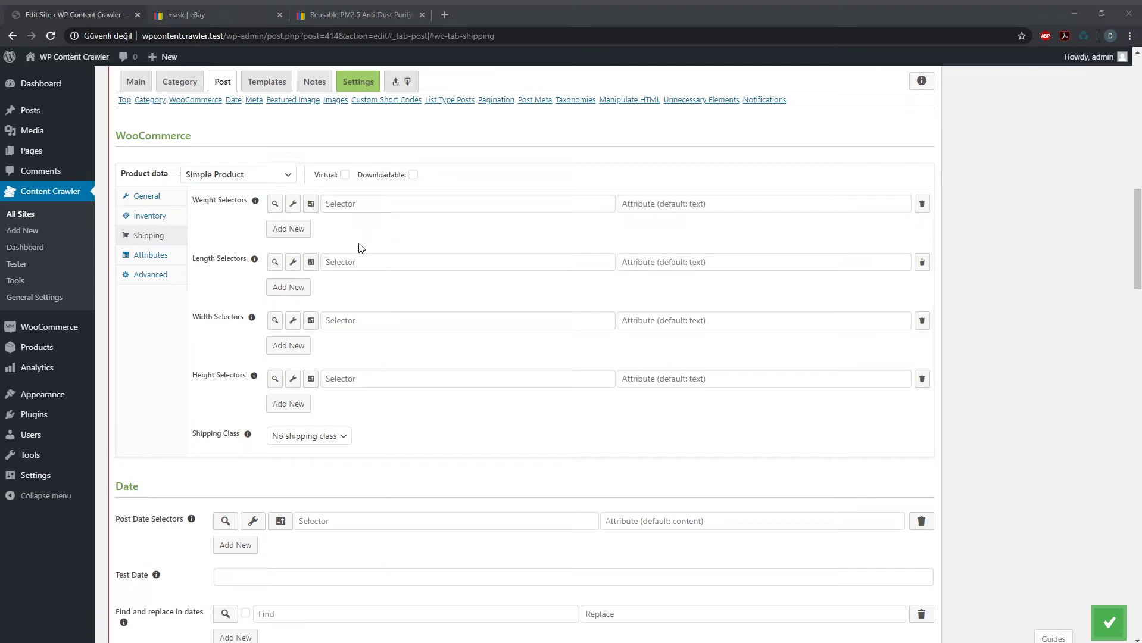
- Set the attribute name selector to td.attrLabels and test it, returning the eight Item specifics labels
click(293, 204)
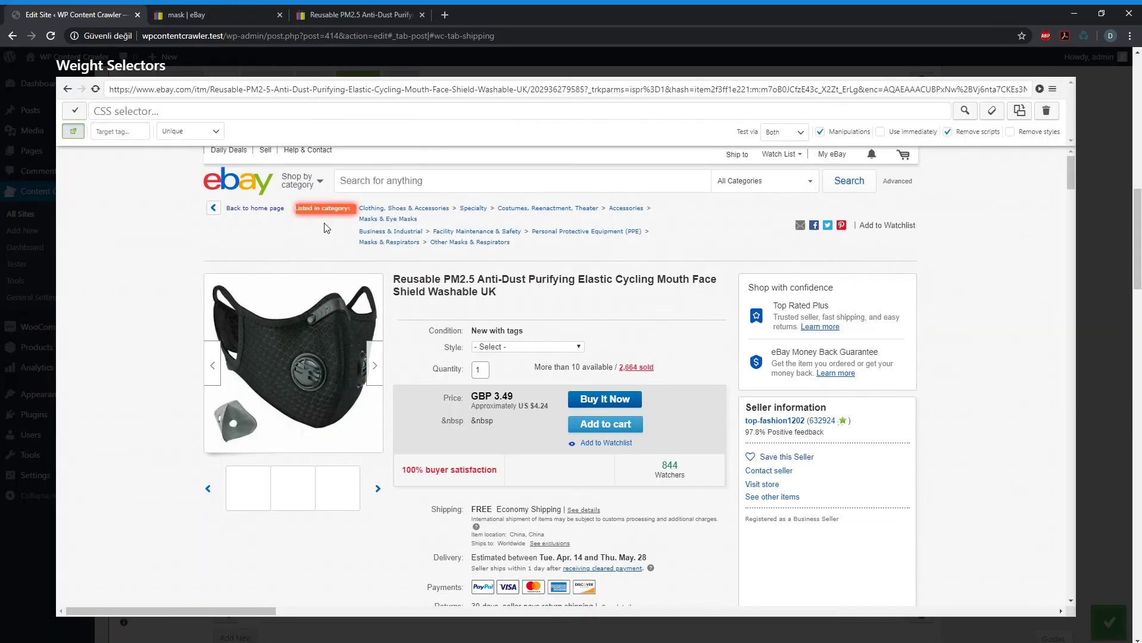
scroll(554, 334, down, 10)
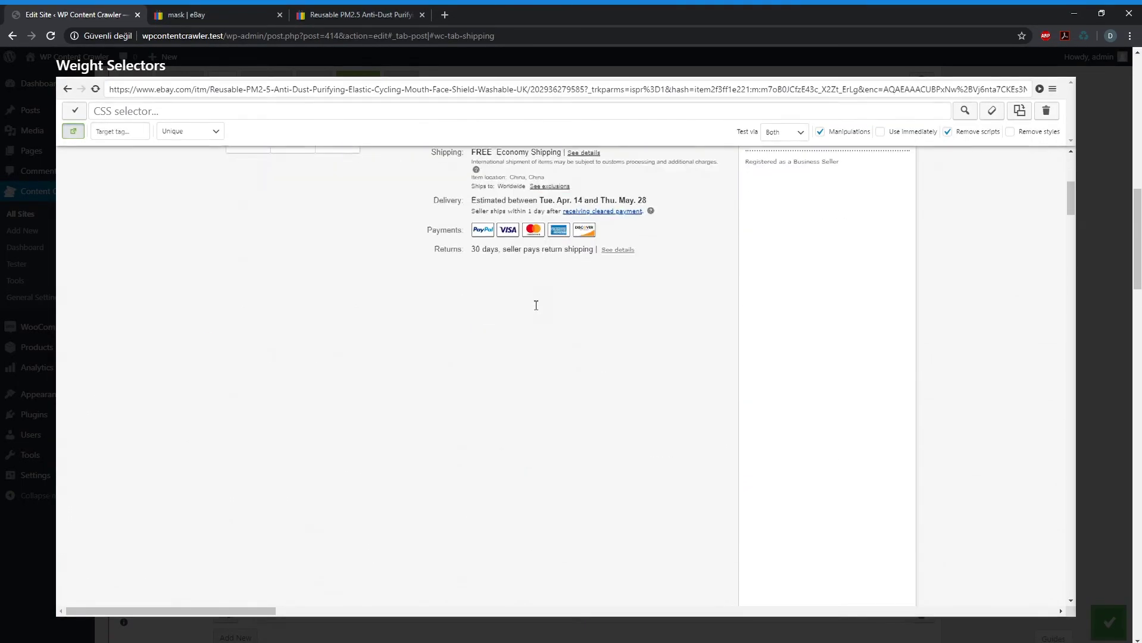
scroll(535, 307, down, 5)
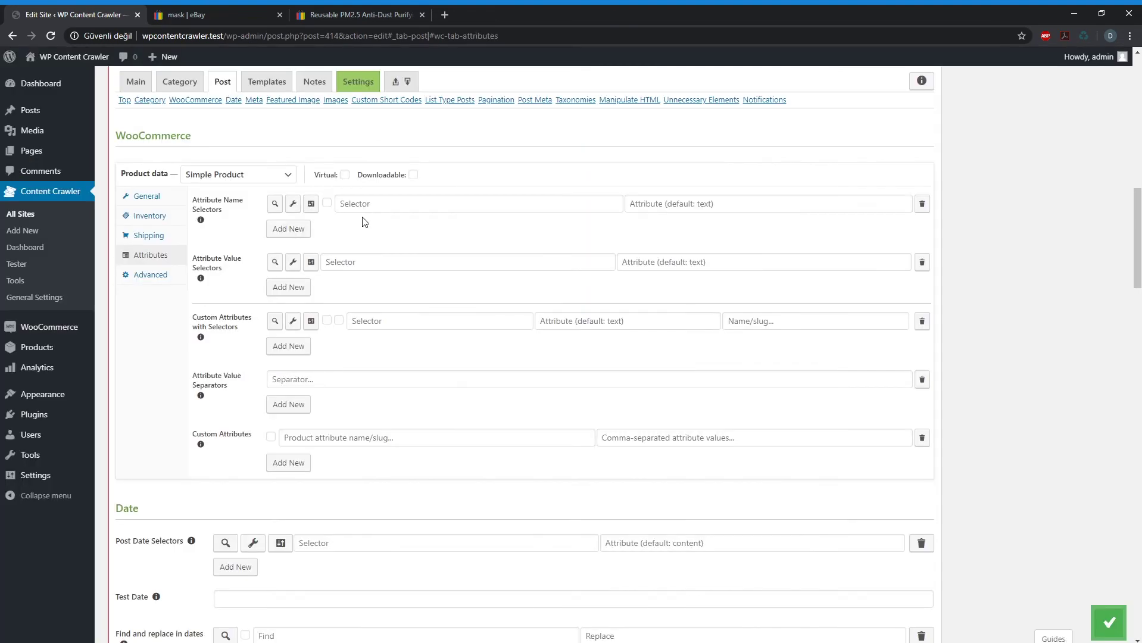
click(369, 204)
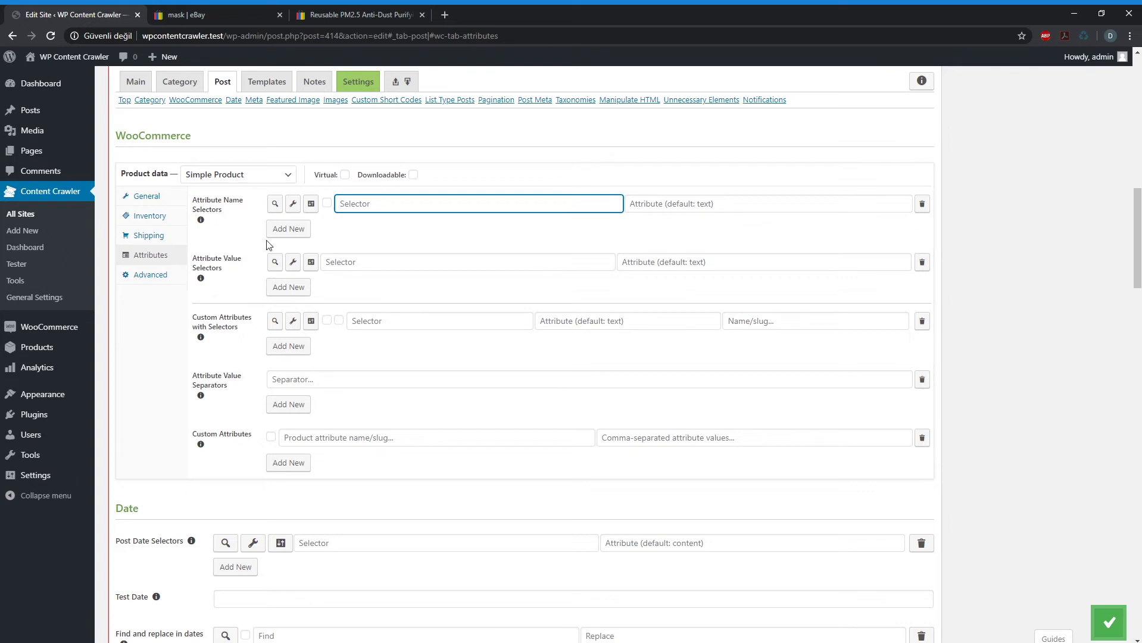
click(293, 203)
scroll(387, 305, down, 10)
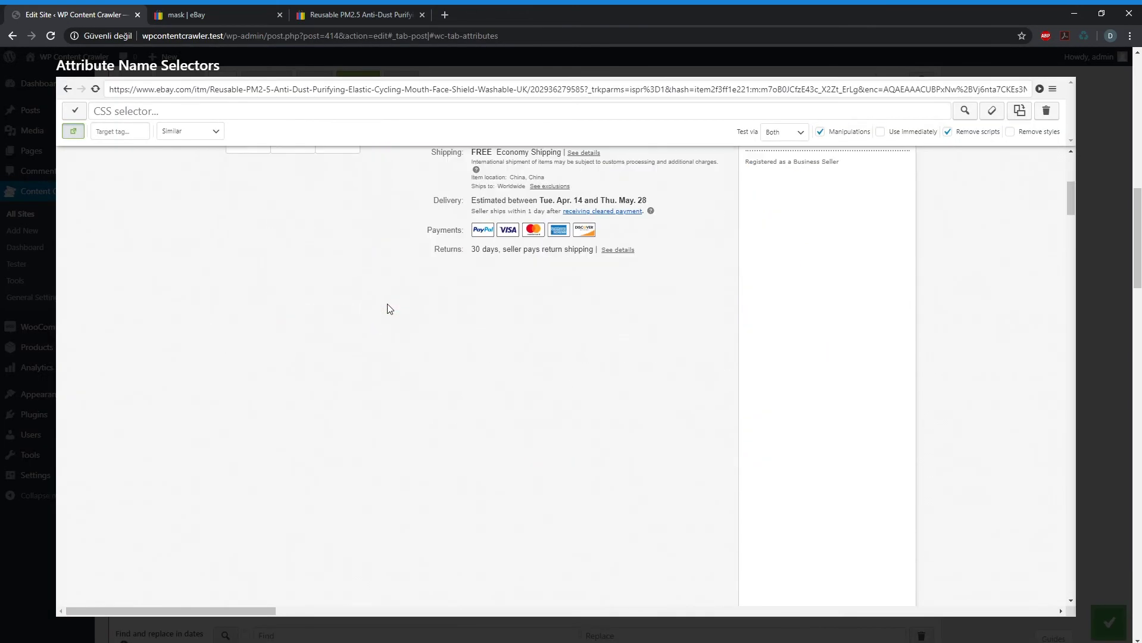
scroll(387, 303, down, 5)
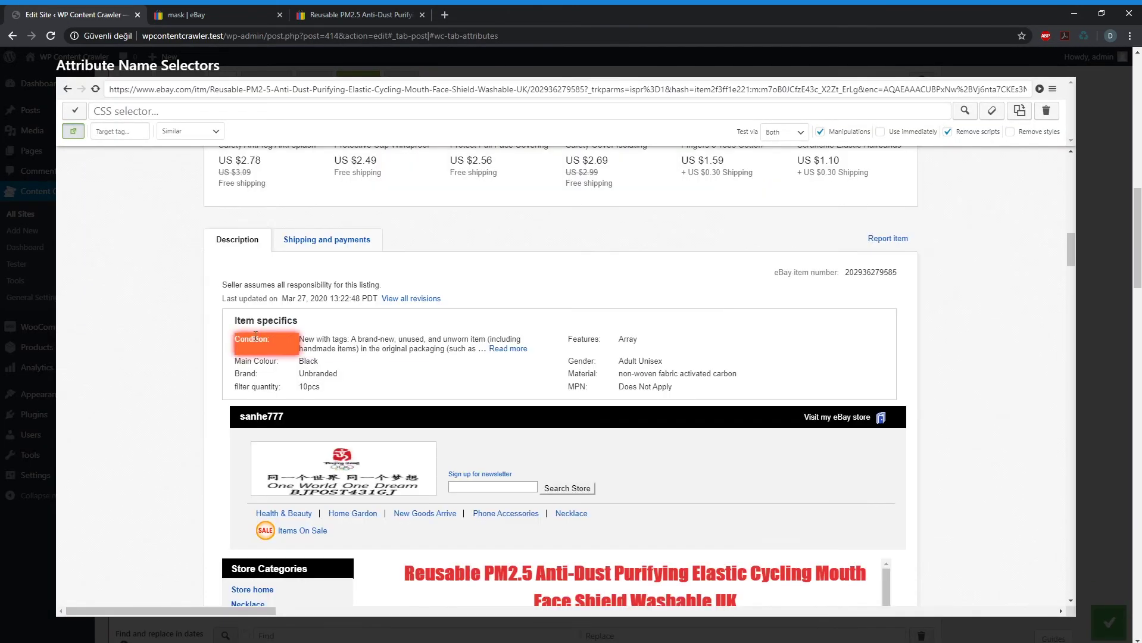
click(255, 341)
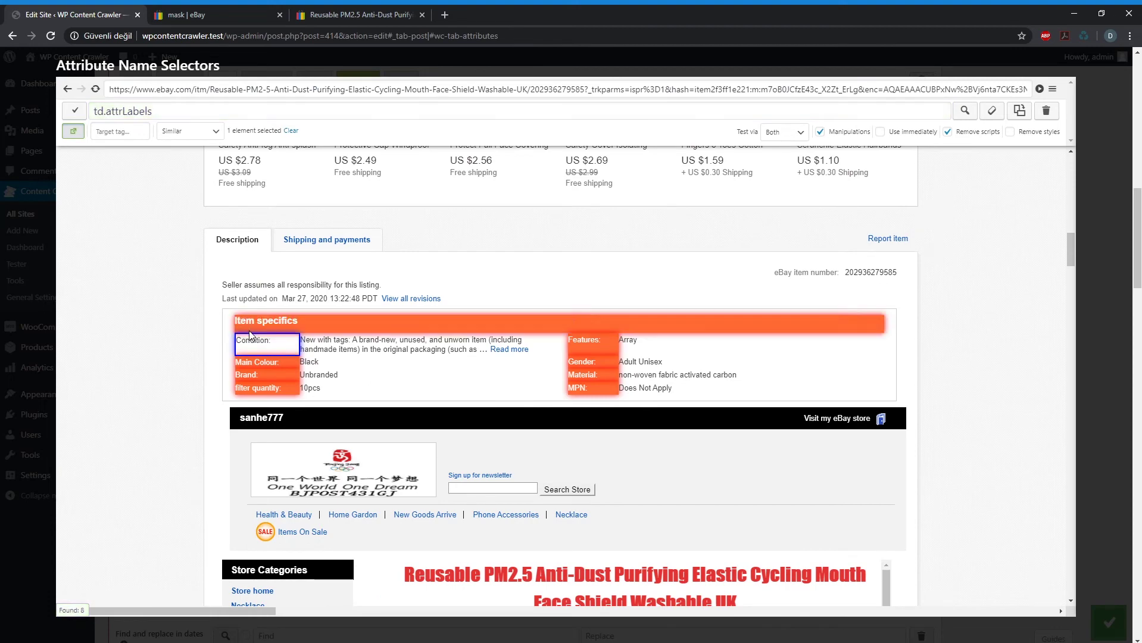
click(74, 111)
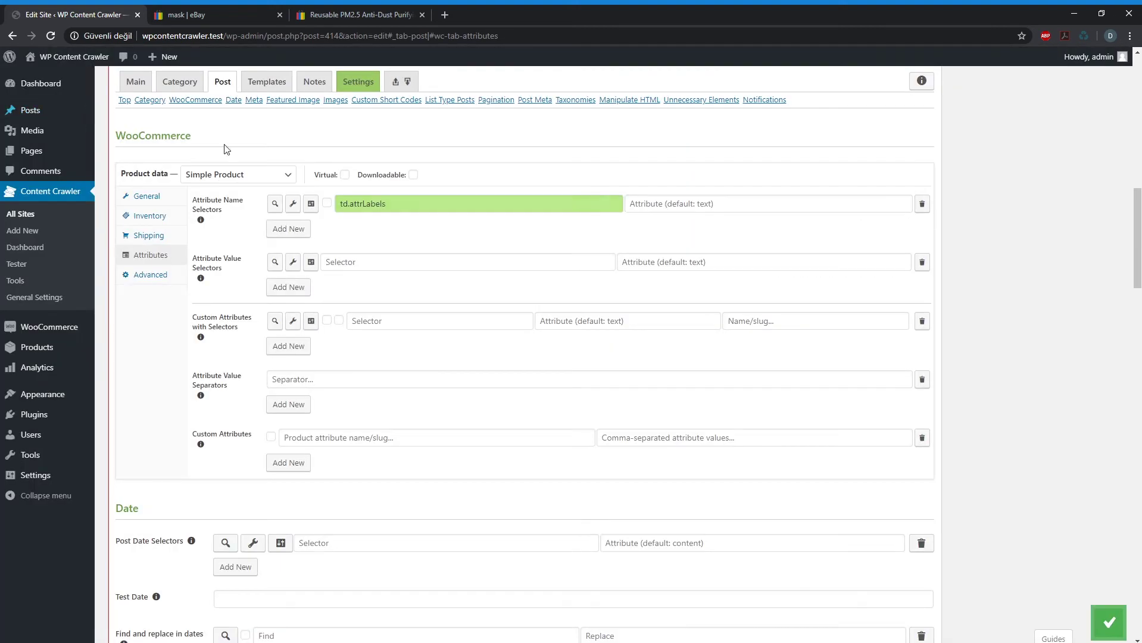
click(275, 204)
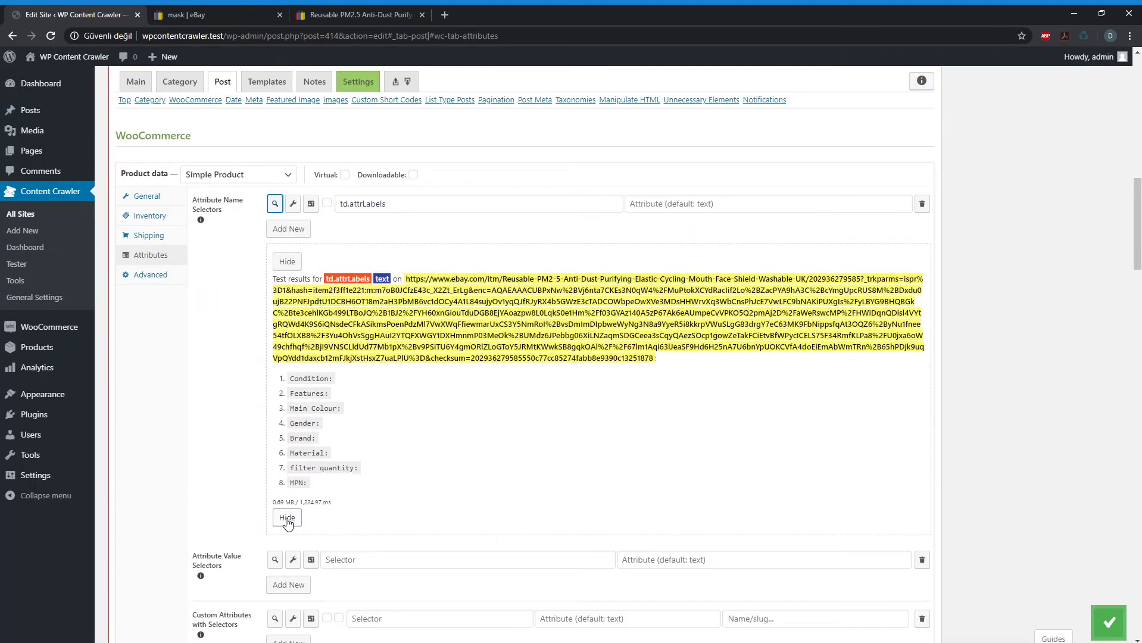
click(288, 518)
- Pick the Black Item specifics value with the attribute value picker, highlighting div.section > table tr > td > span
click(293, 262)
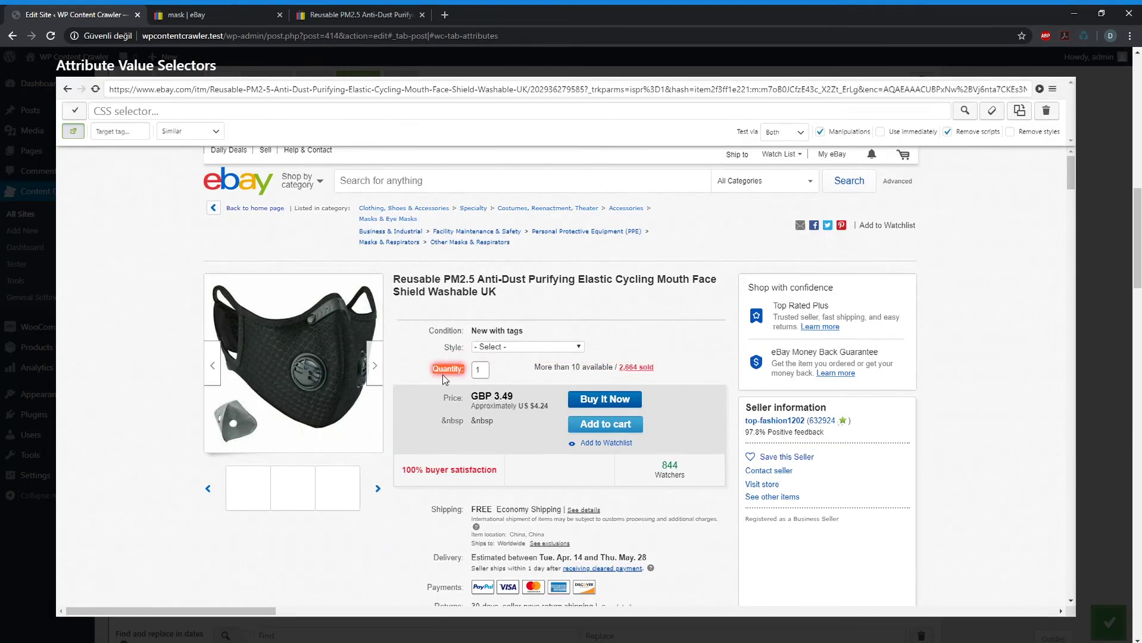
scroll(444, 380, down, 10)
click(309, 421)
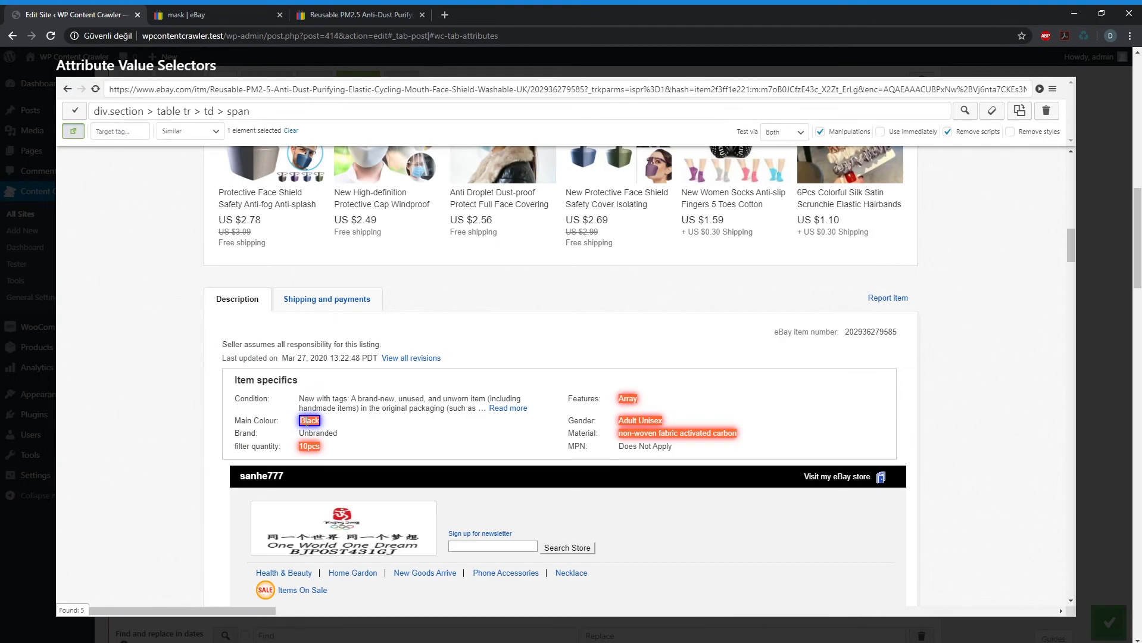
- Inspect the eBay Unbranded and Material item-specific values in DevTools, confirming they are span elements
click(372, 14)
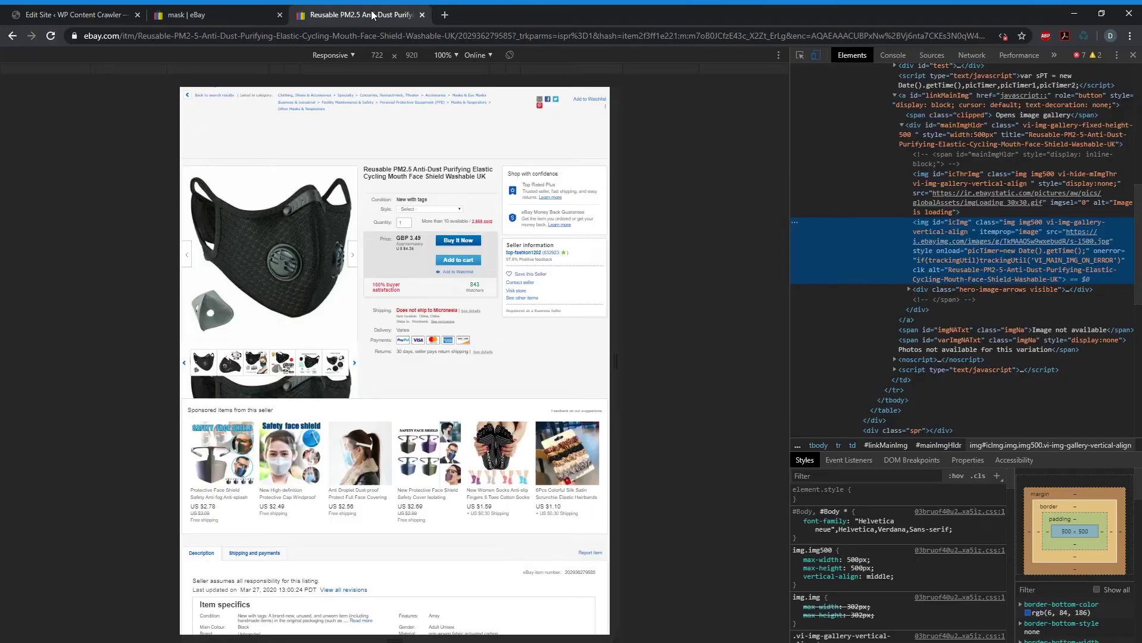
scroll(506, 202, down, 5)
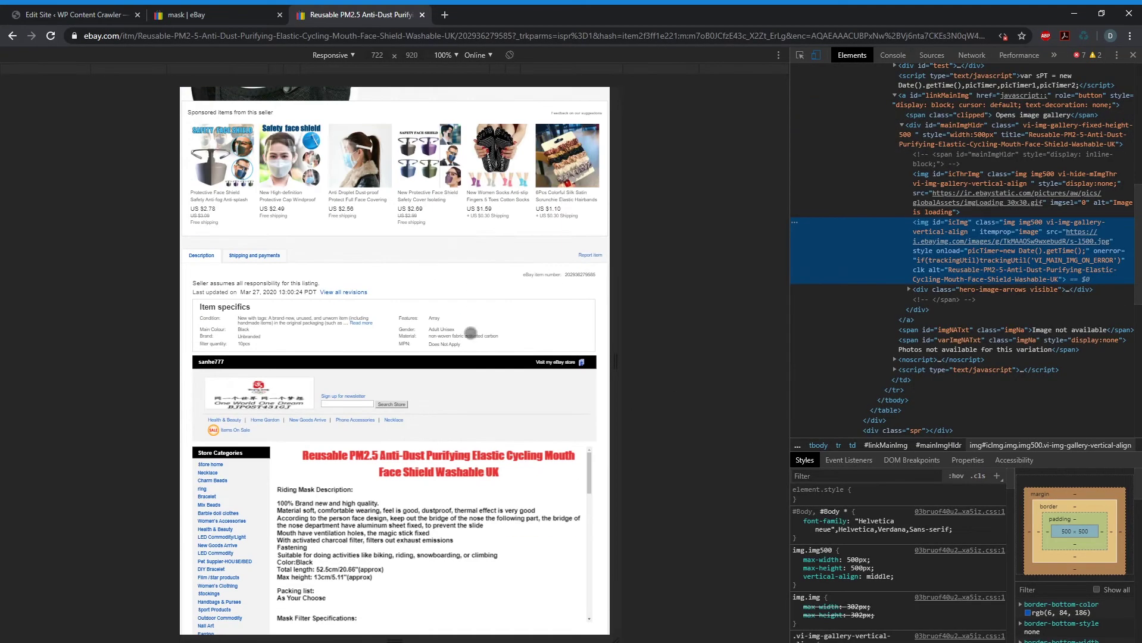
click(800, 54)
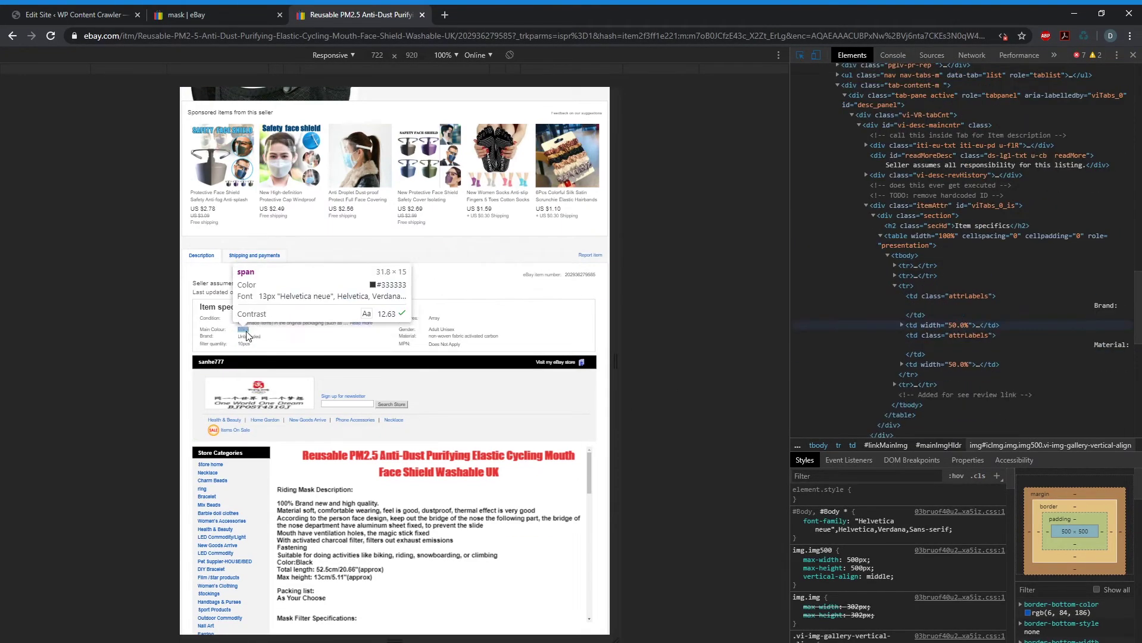
click(247, 336)
scroll(951, 310, up, 2)
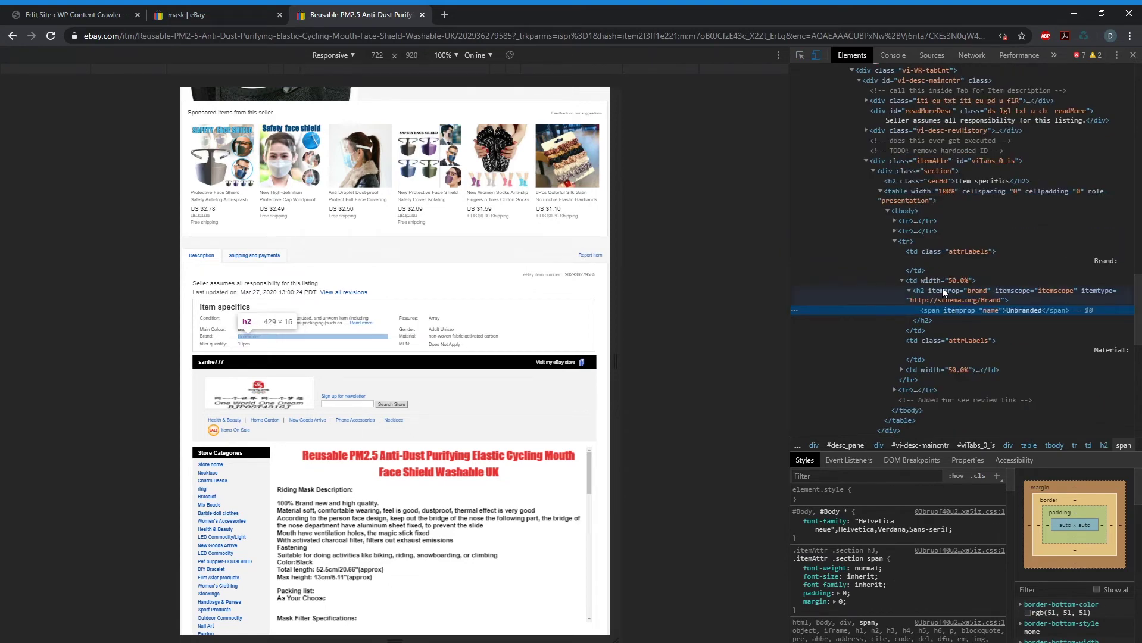
click(800, 54)
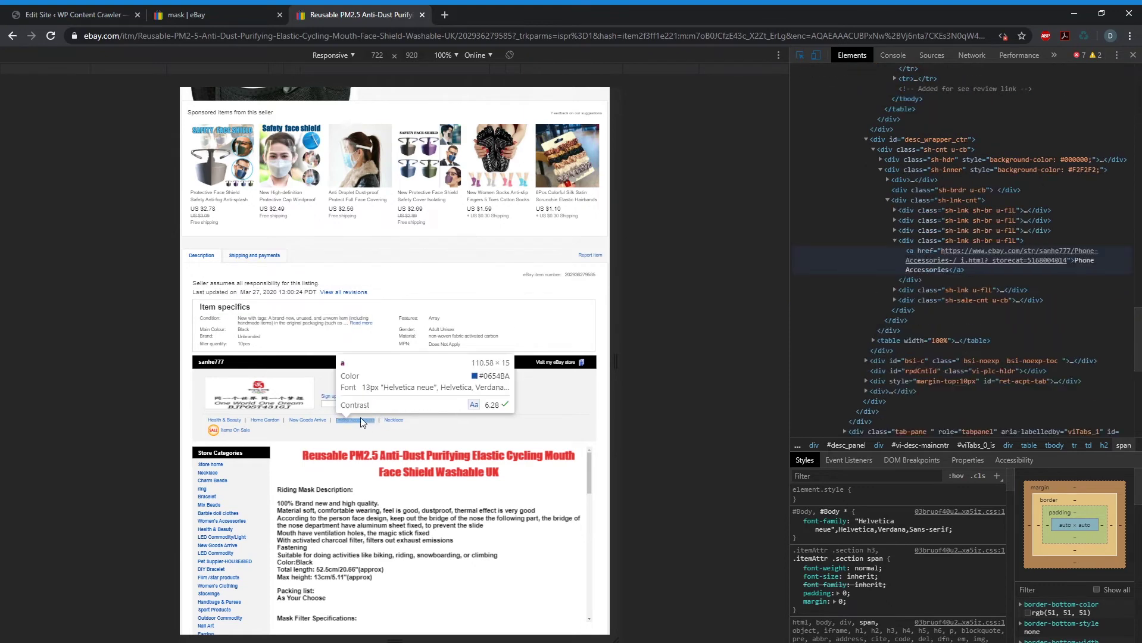
click(461, 336)
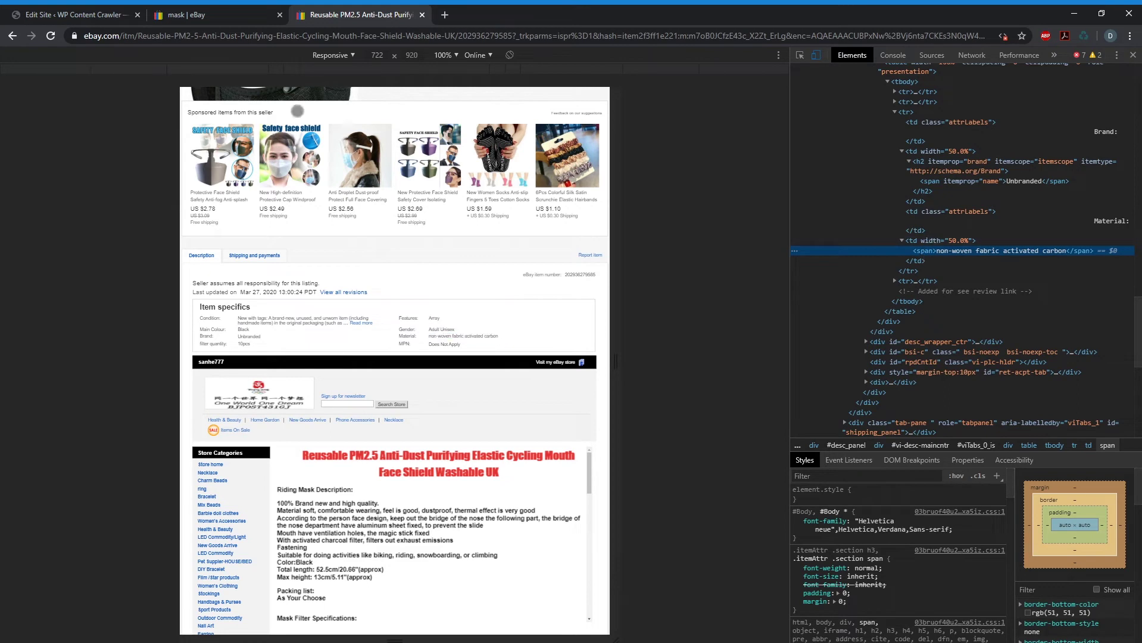
click(58, 17)
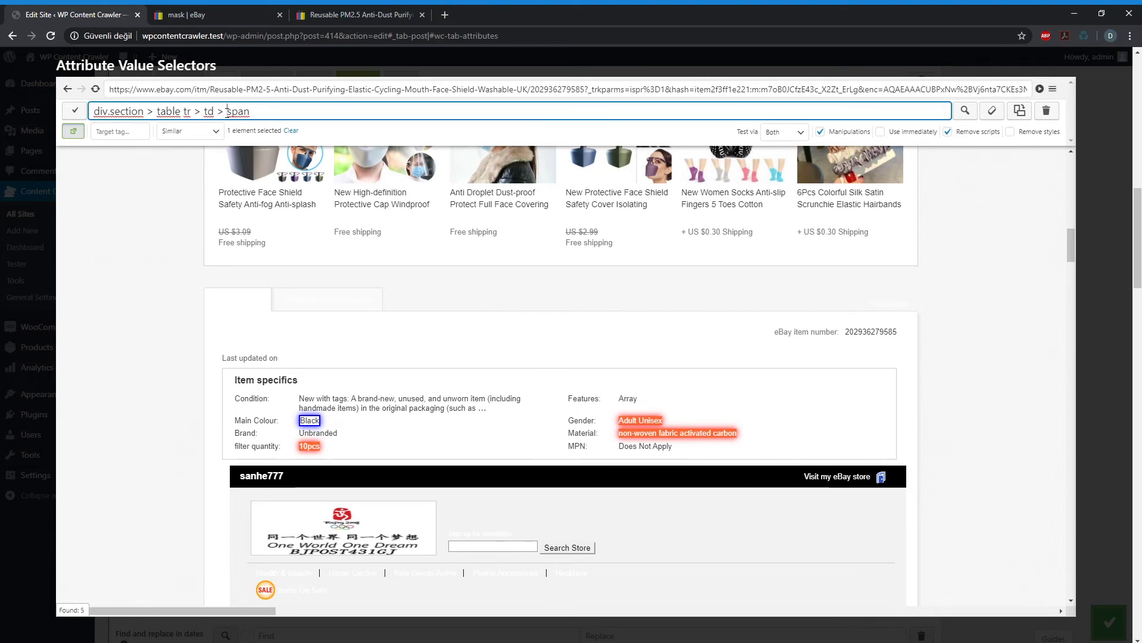
- Apply div.section > table tr > td > span as the first attribute value selector and test it
click(76, 132)
click(285, 111)
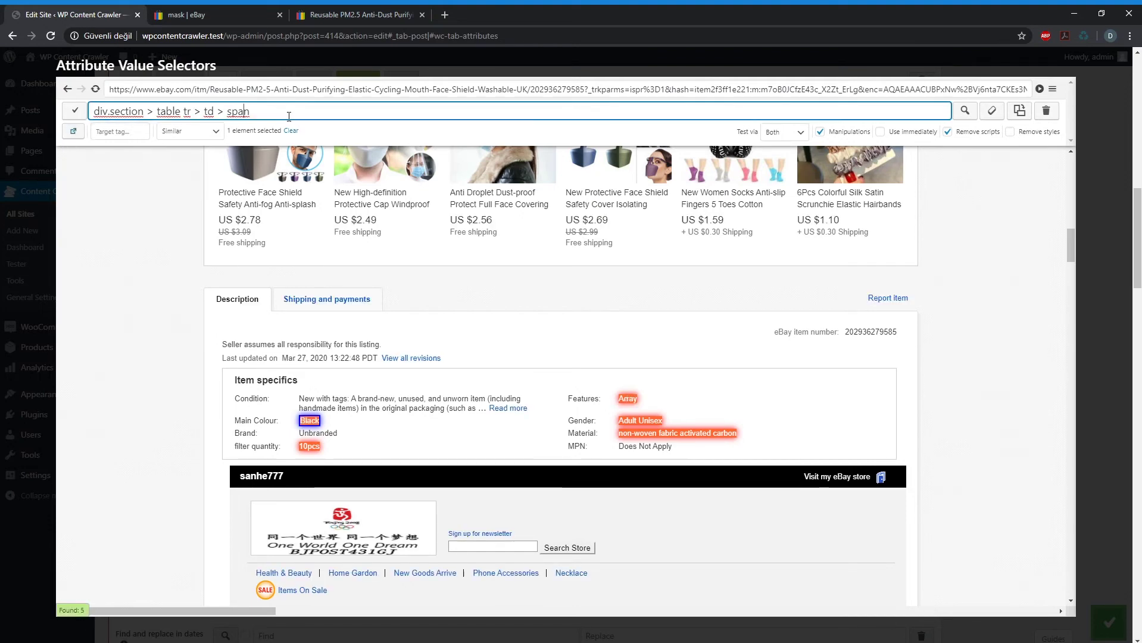
click(75, 110)
click(274, 262)
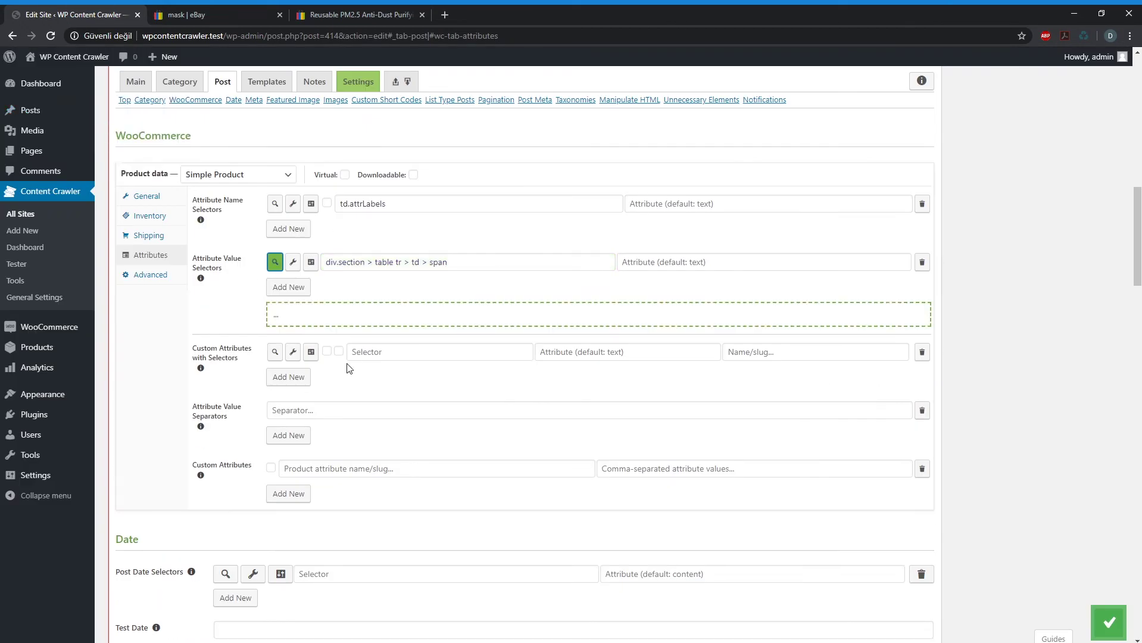
click(287, 531)
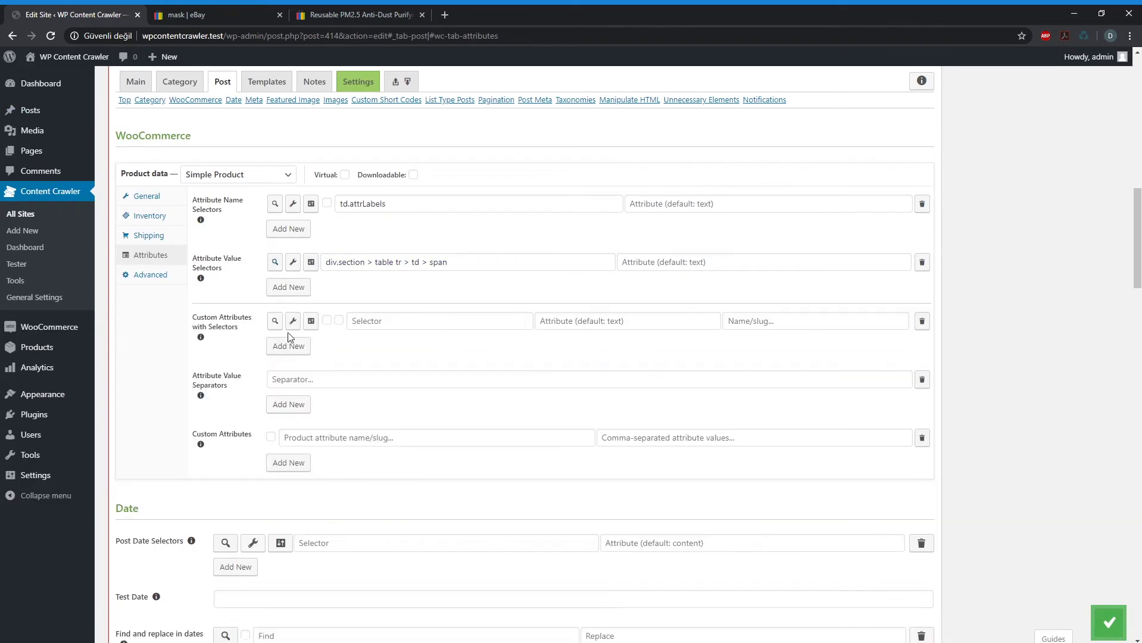
- Add a second attribute value selector, td > h2, by picking the MPN value 'Does Not Apply'
click(298, 288)
click(297, 290)
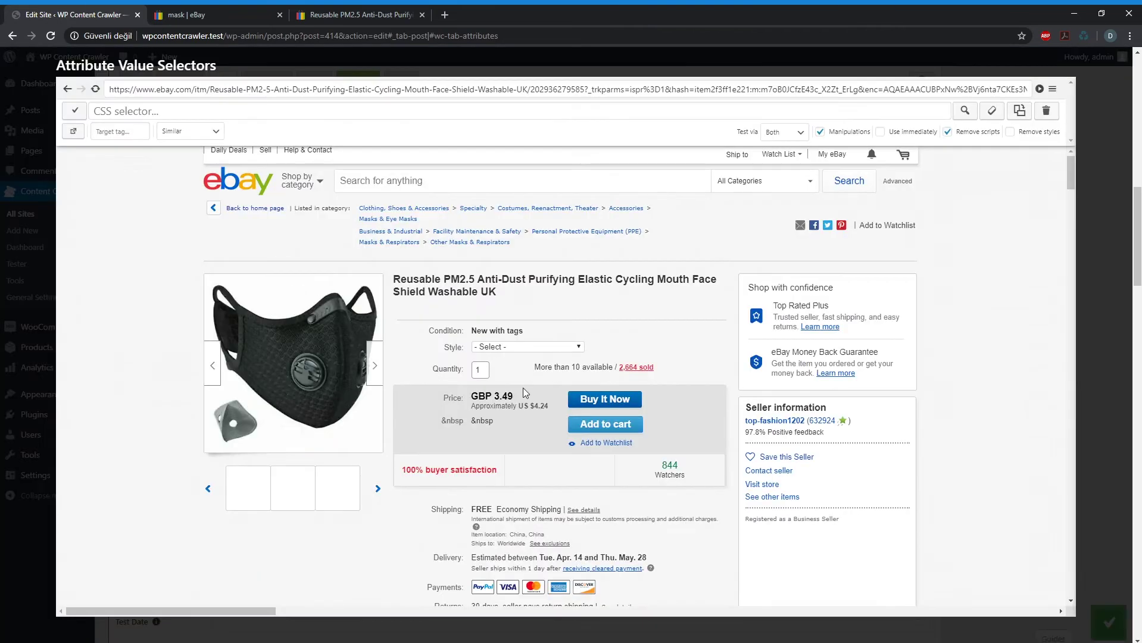
scroll(476, 398, down, 10)
scroll(457, 404, down, 7)
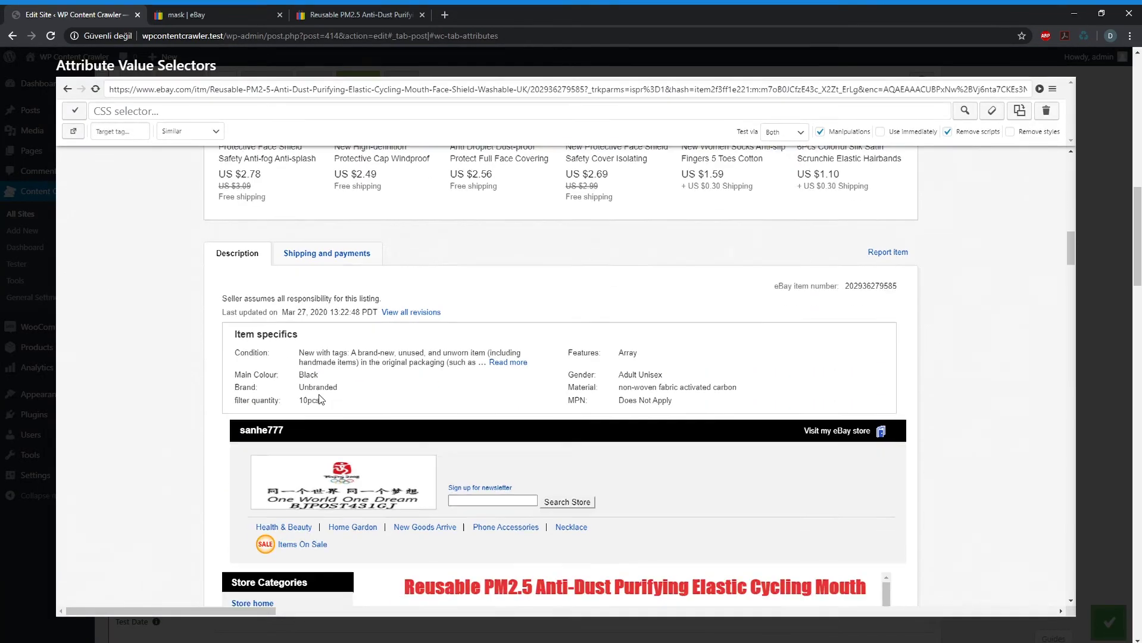
click(73, 131)
click(655, 387)
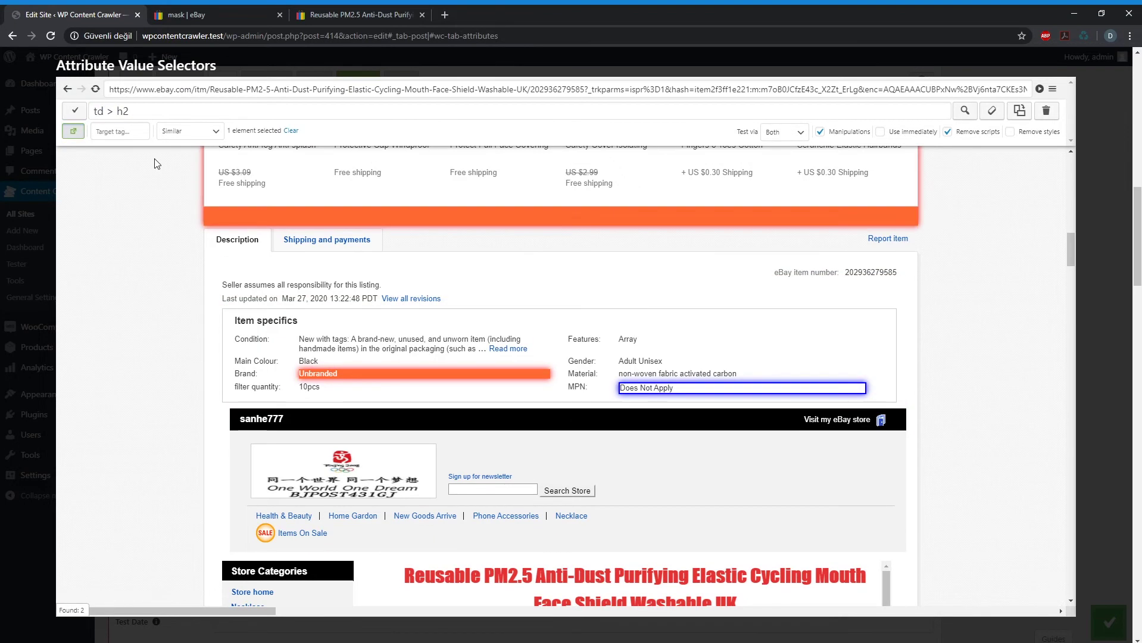
click(75, 110)
- Add #vi-cond-addl-info as the third value selector for the condition text, then test the selector rows
click(288, 314)
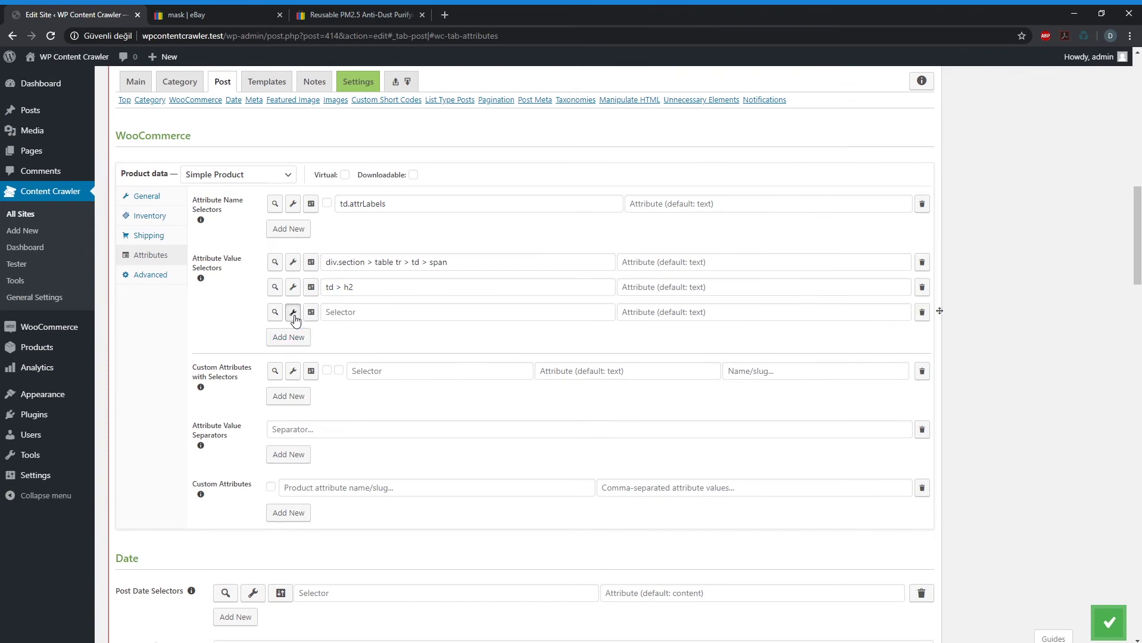
click(293, 312)
scroll(444, 351, down, 15)
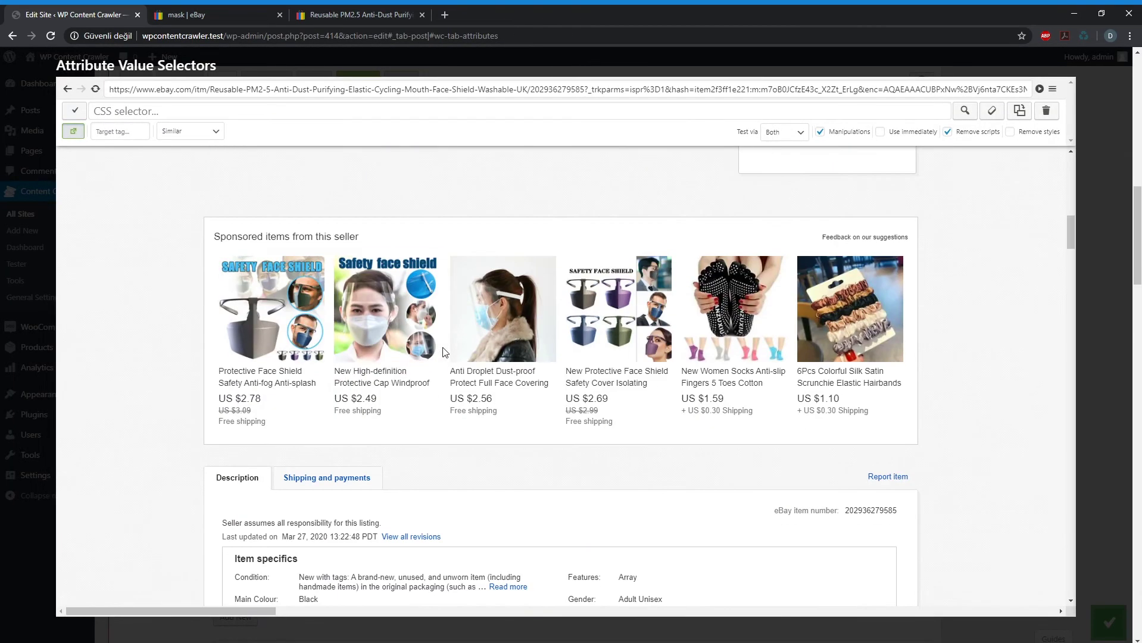
click(408, 459)
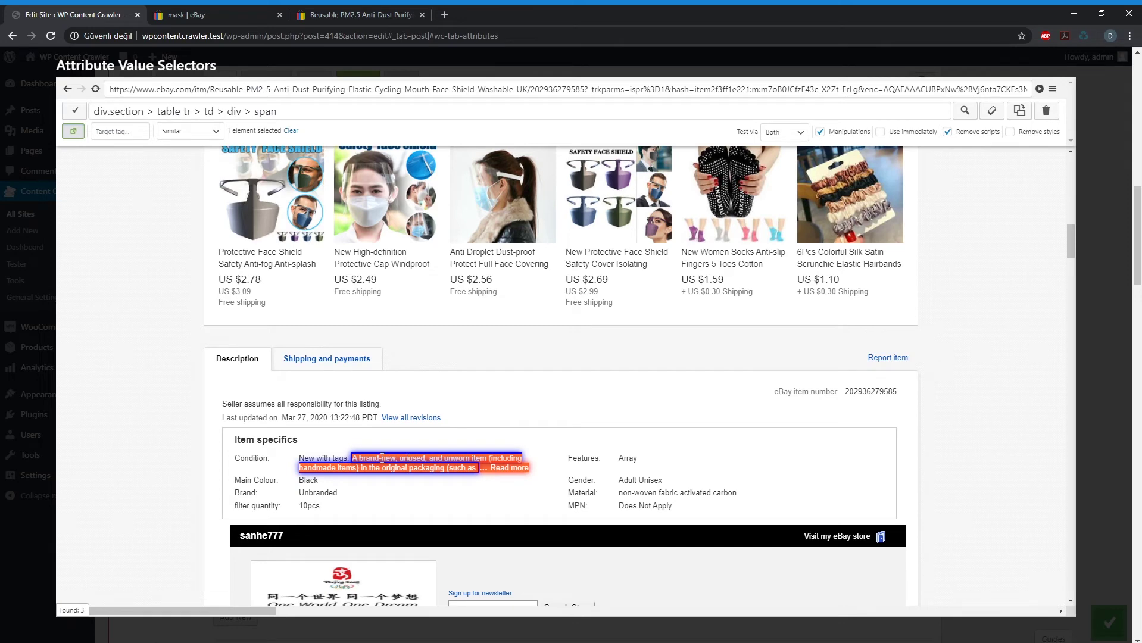
click(344, 459)
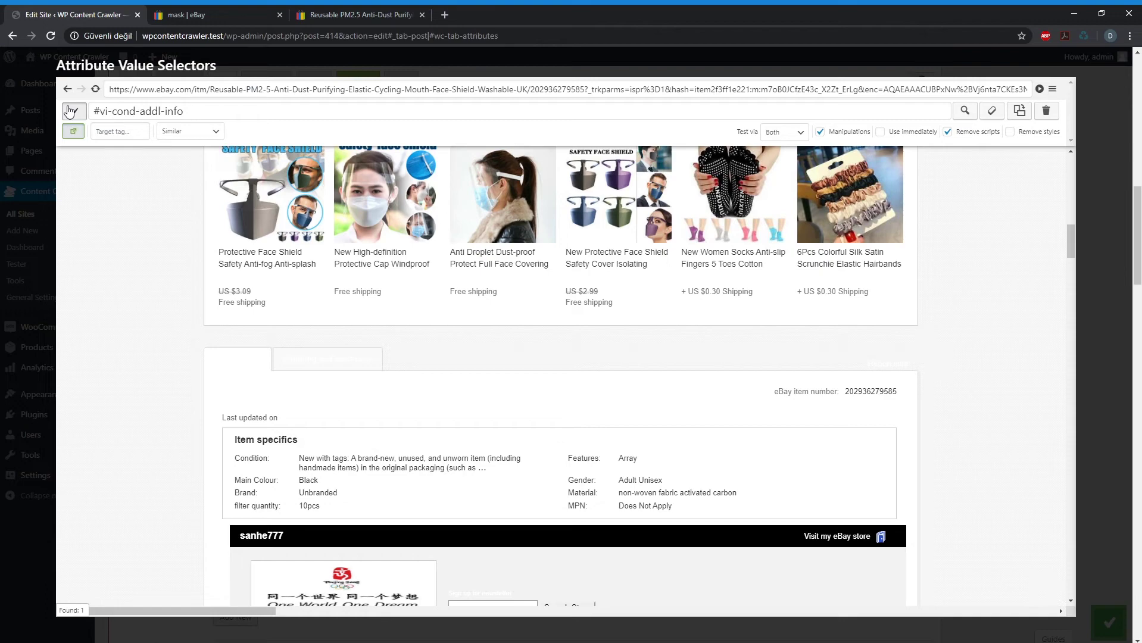
click(70, 111)
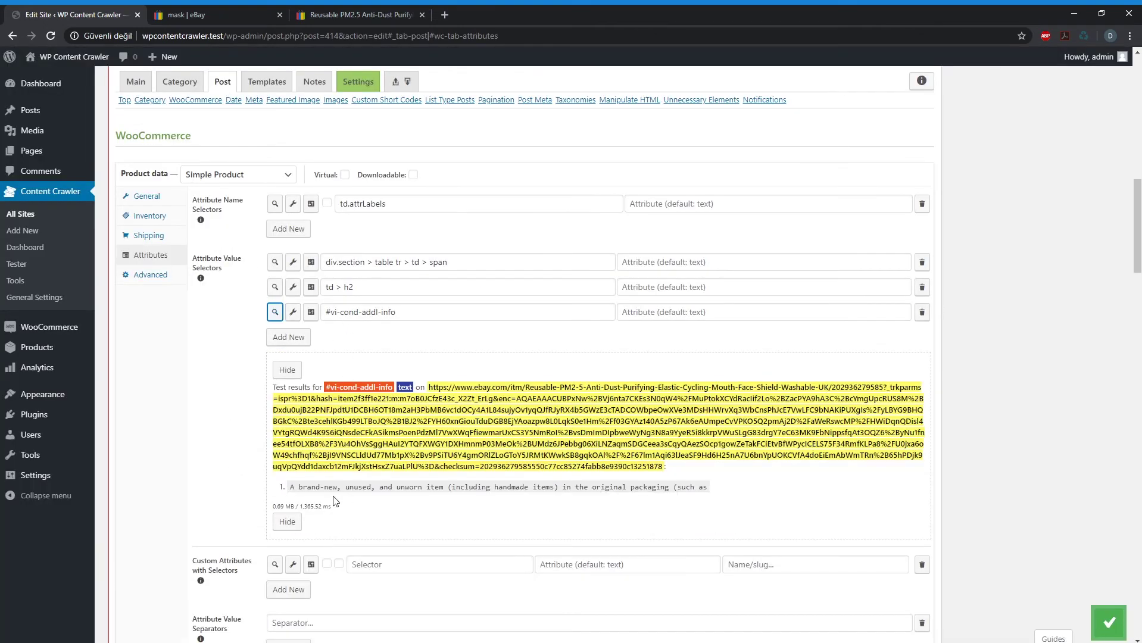
click(275, 287)
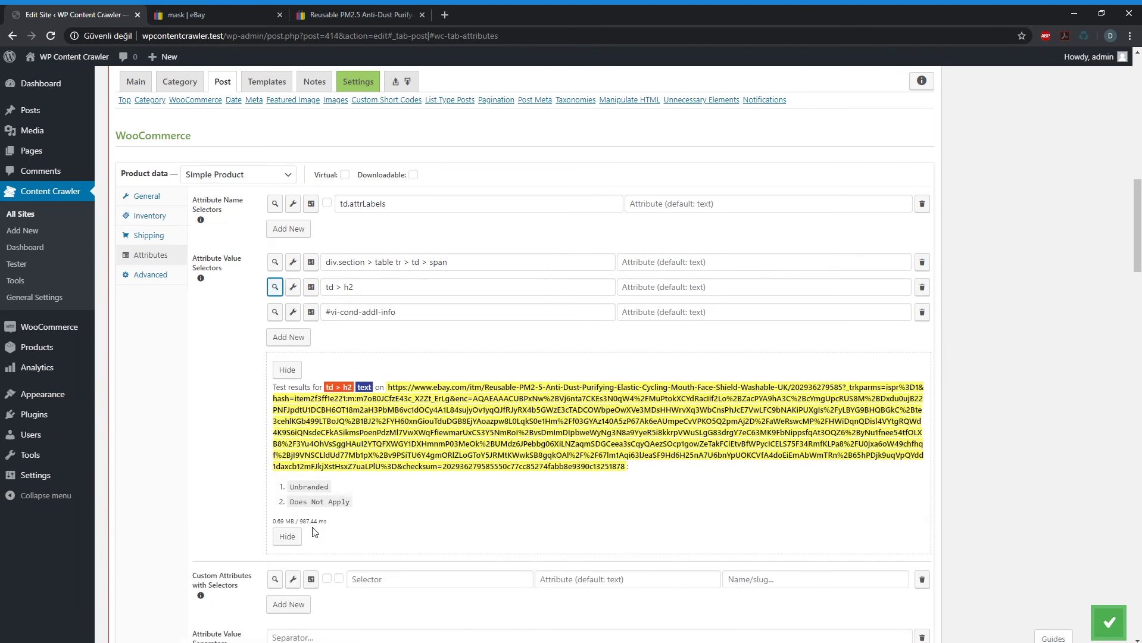
click(274, 264)
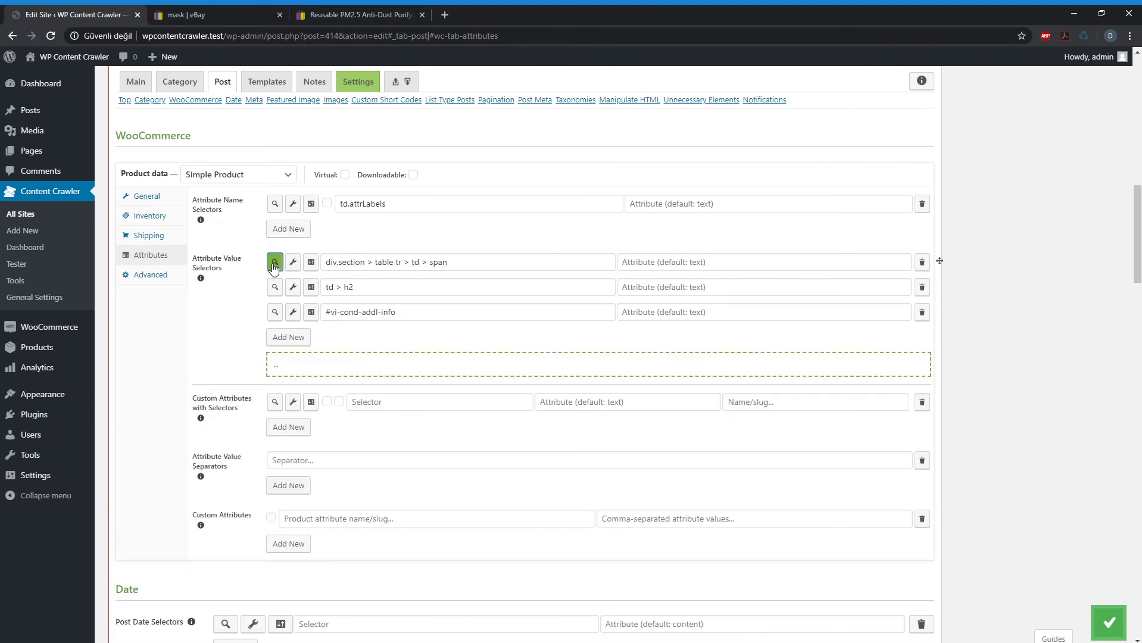
- Try a comma as the attribute value separator, then remove it to leave the separator empty
click(287, 365)
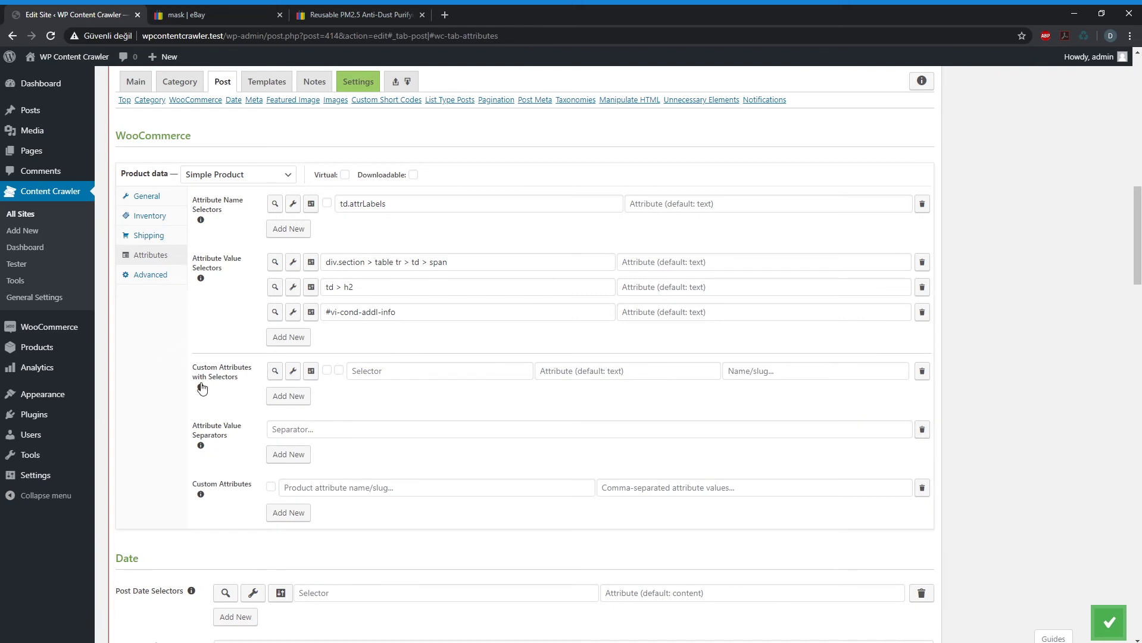
click(377, 370)
click(352, 397)
click(245, 438)
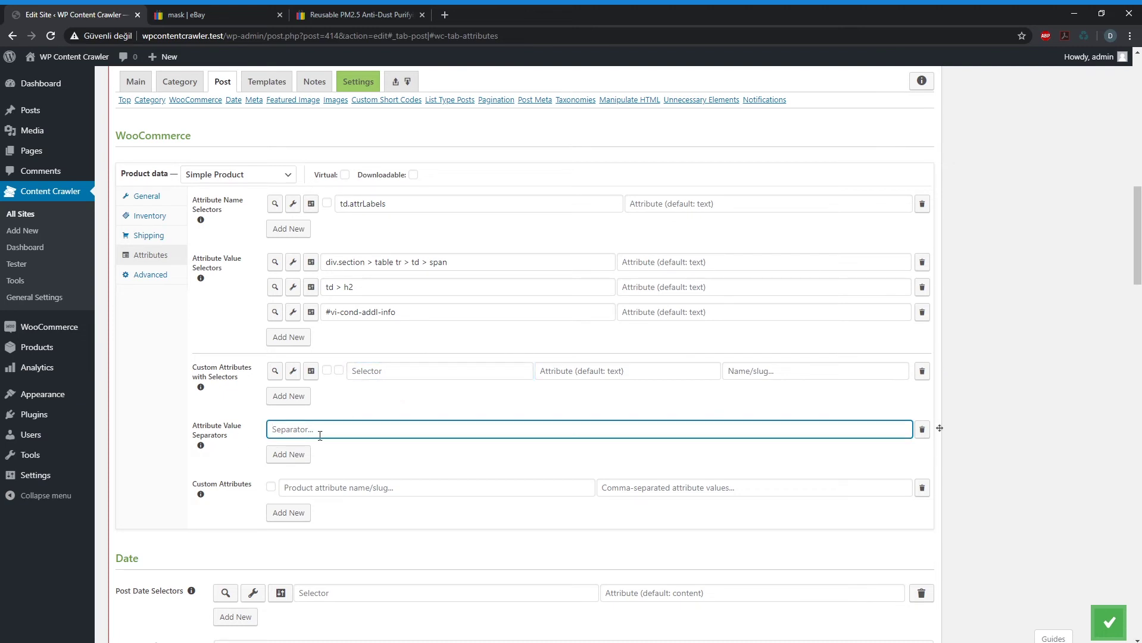
text(,)
key(BackSpace)
- Leave the Advanced purchase note empty and save the Ebay site settings
click(151, 274)
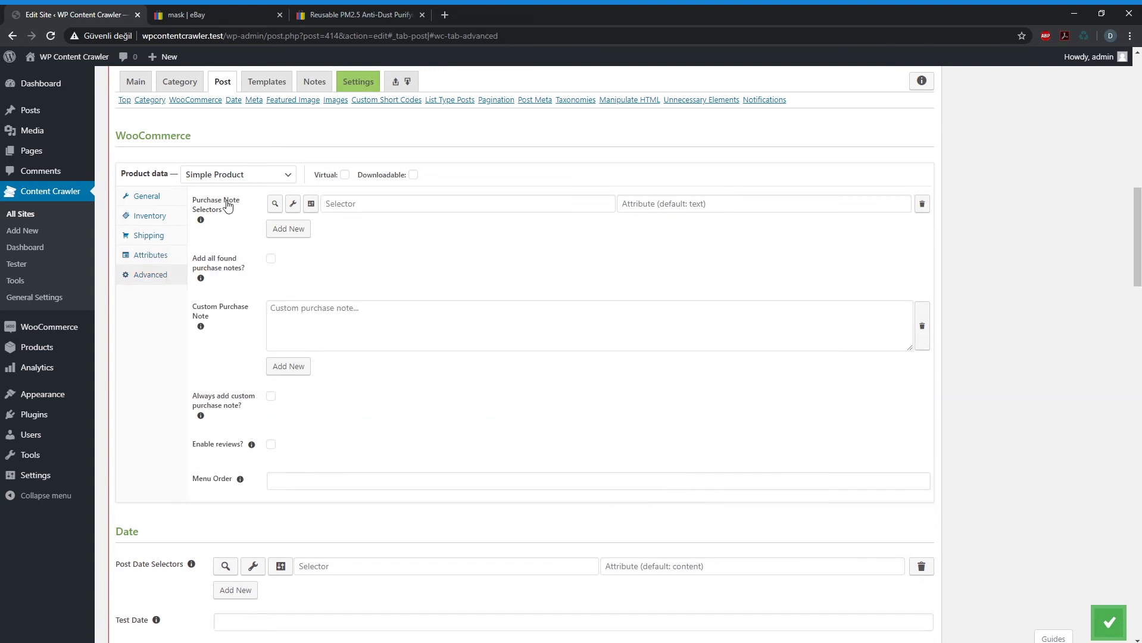
click(292, 204)
scroll(519, 351, down, 3)
click(511, 379)
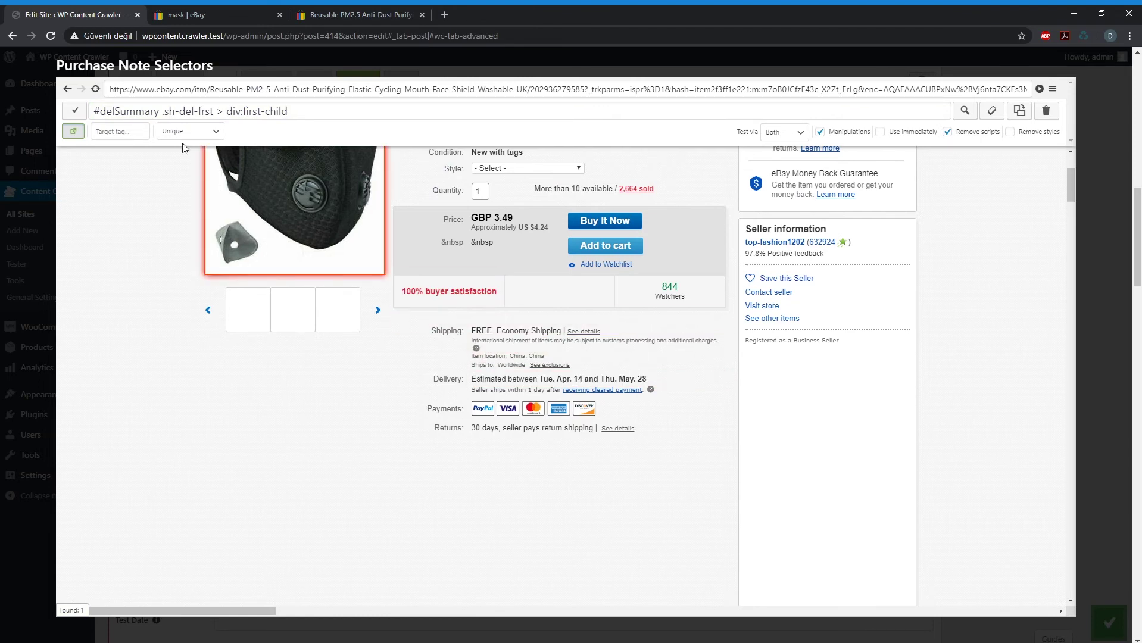
click(33, 215)
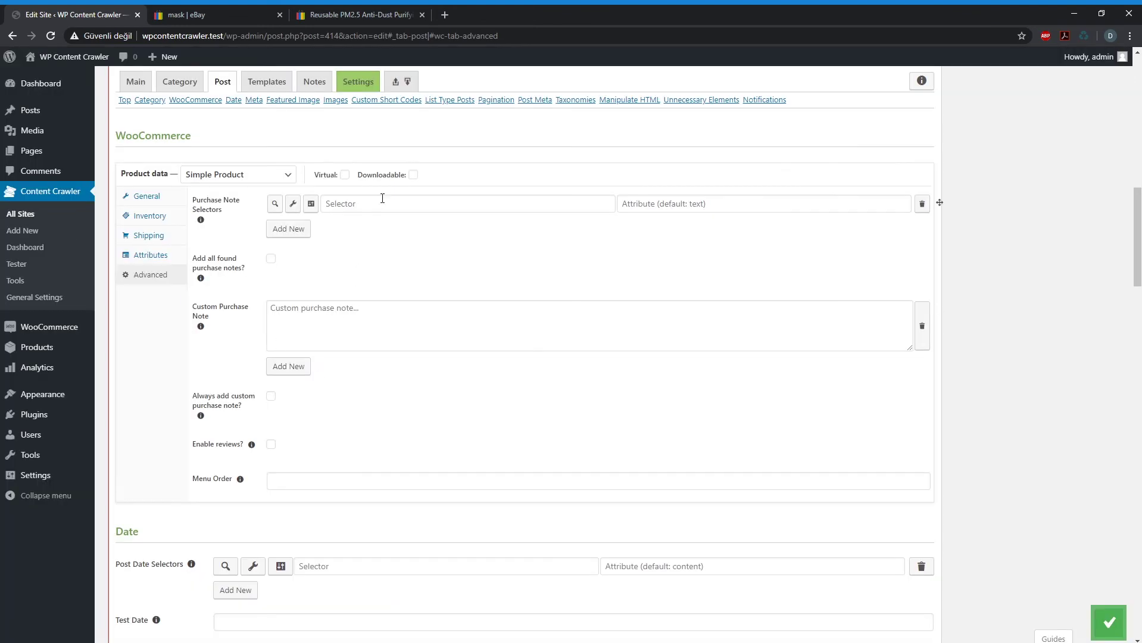
click(271, 259)
click(219, 458)
scroll(474, 379, down, 3)
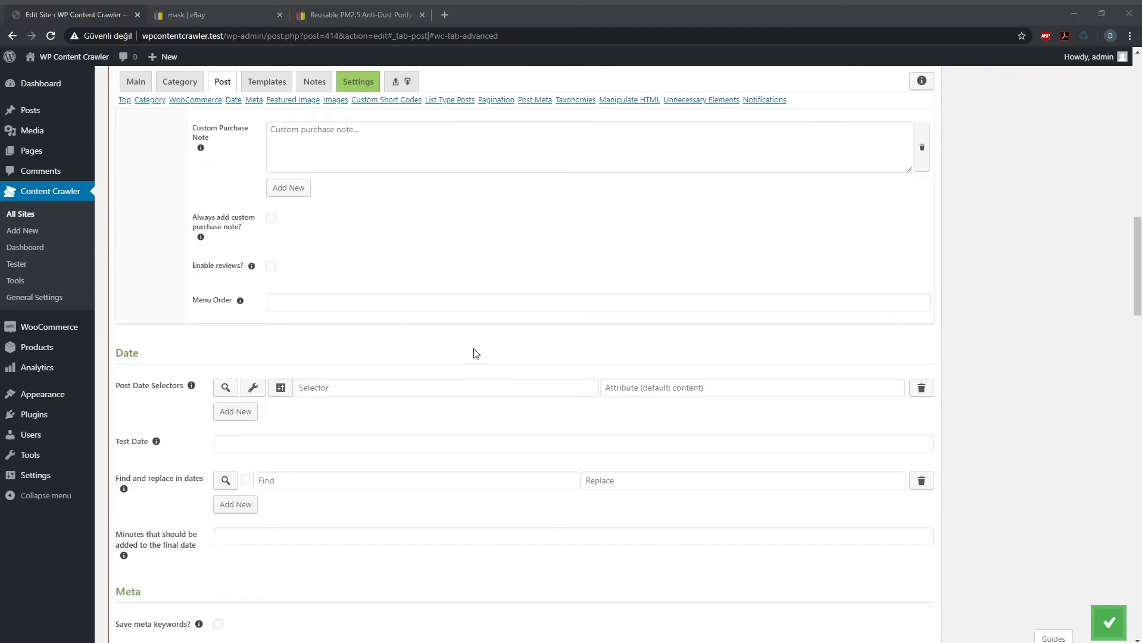
click(1109, 622)
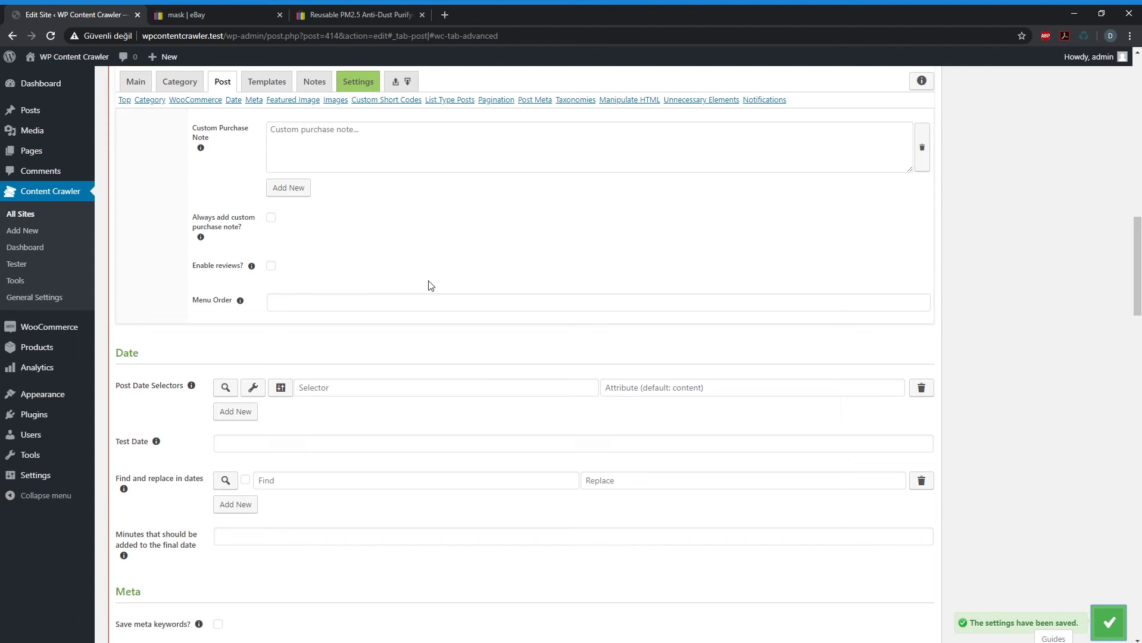
middle_click(18, 264)
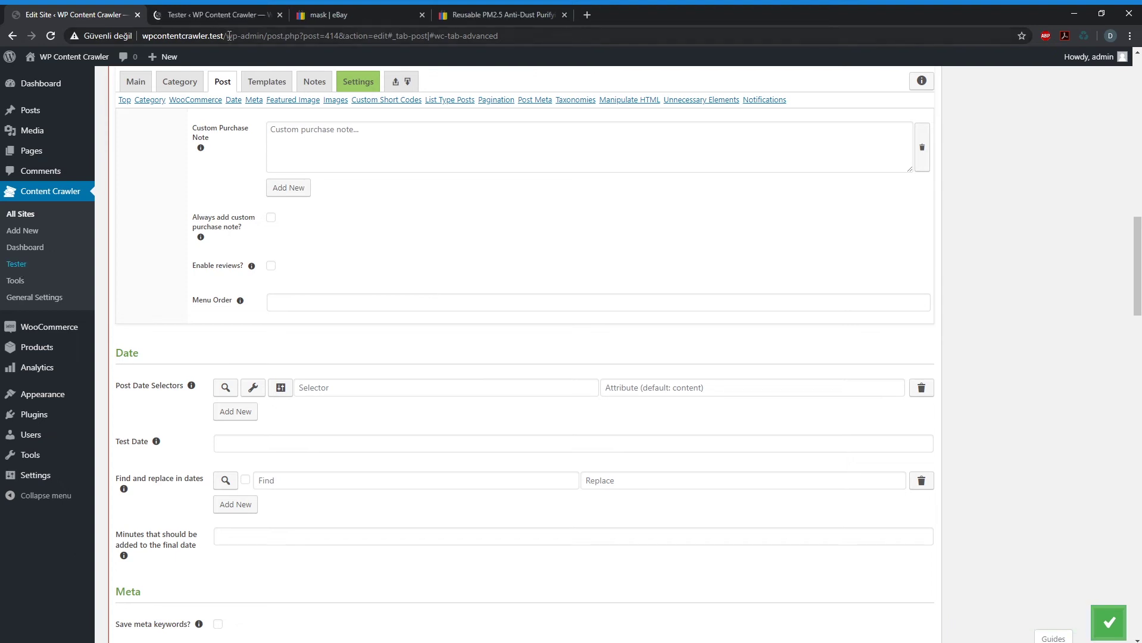
click(244, 18)
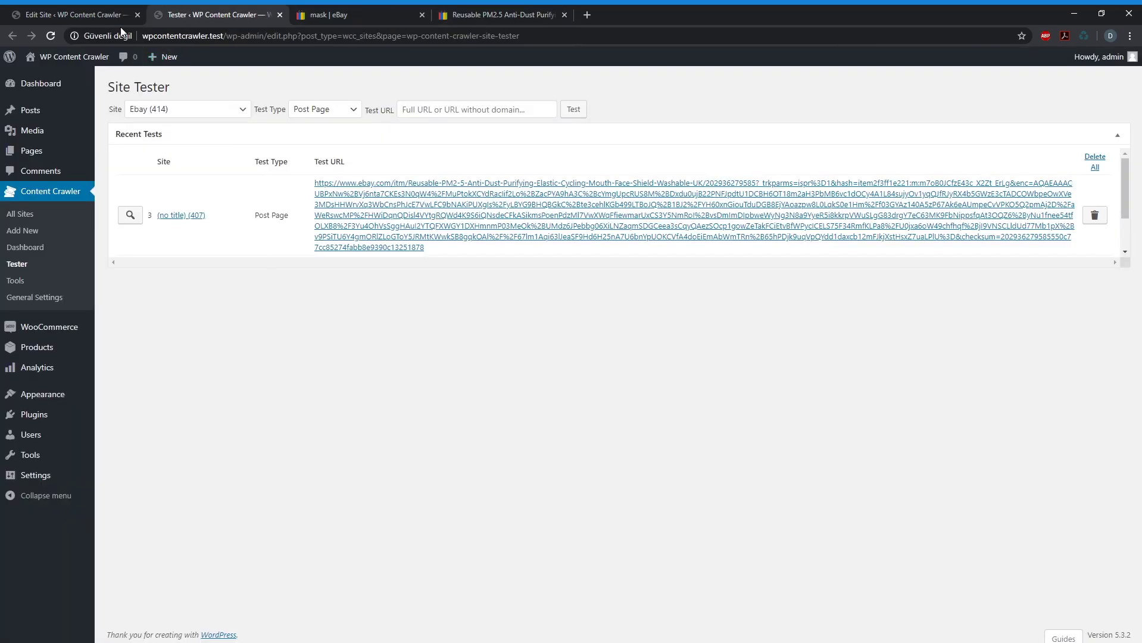
click(117, 18)
scroll(250, 179, up, 8)
scroll(255, 202, up, 10)
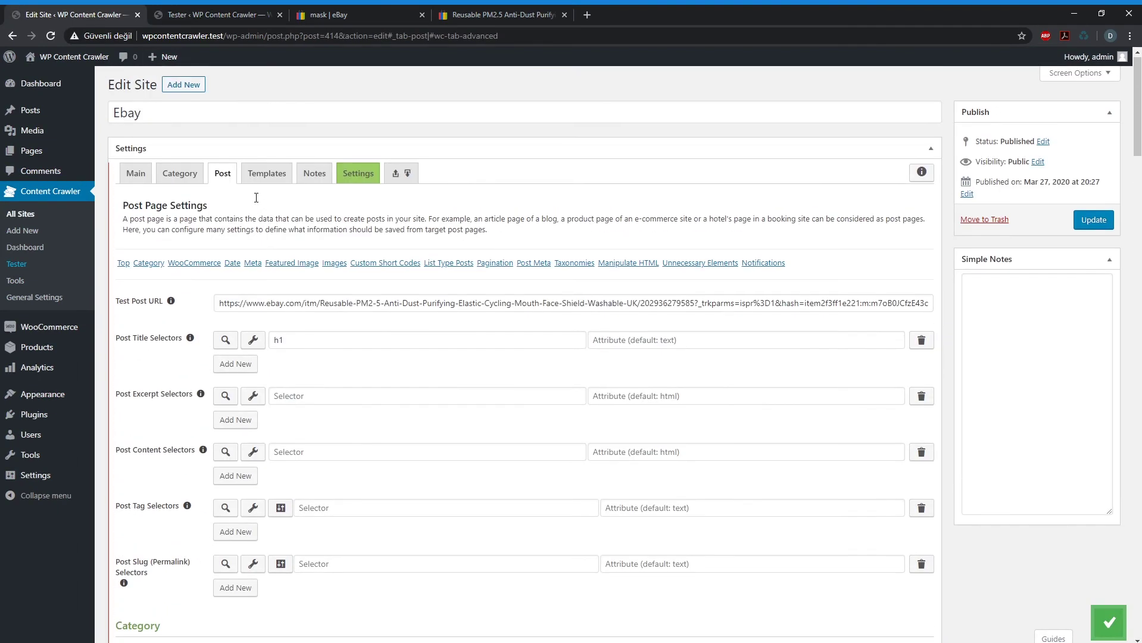
key(ctrl+Tab)
click(536, 109)
key(ctrl+v)
click(573, 110)
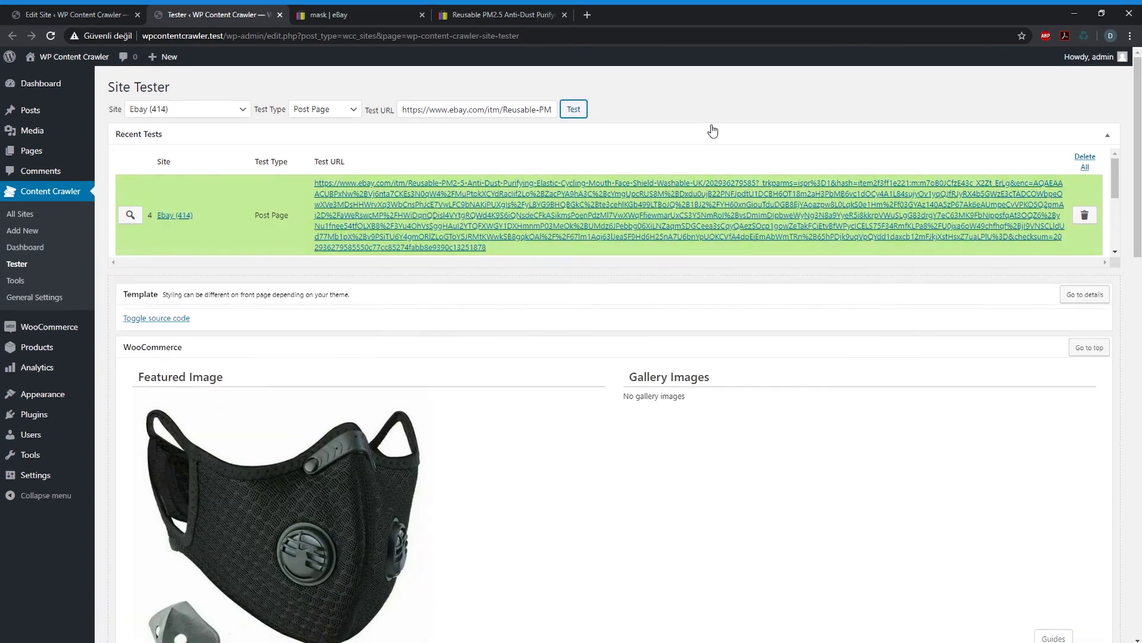
scroll(516, 483, down, 3)
scroll(275, 362, down, 3)
scroll(301, 370, down, 3)
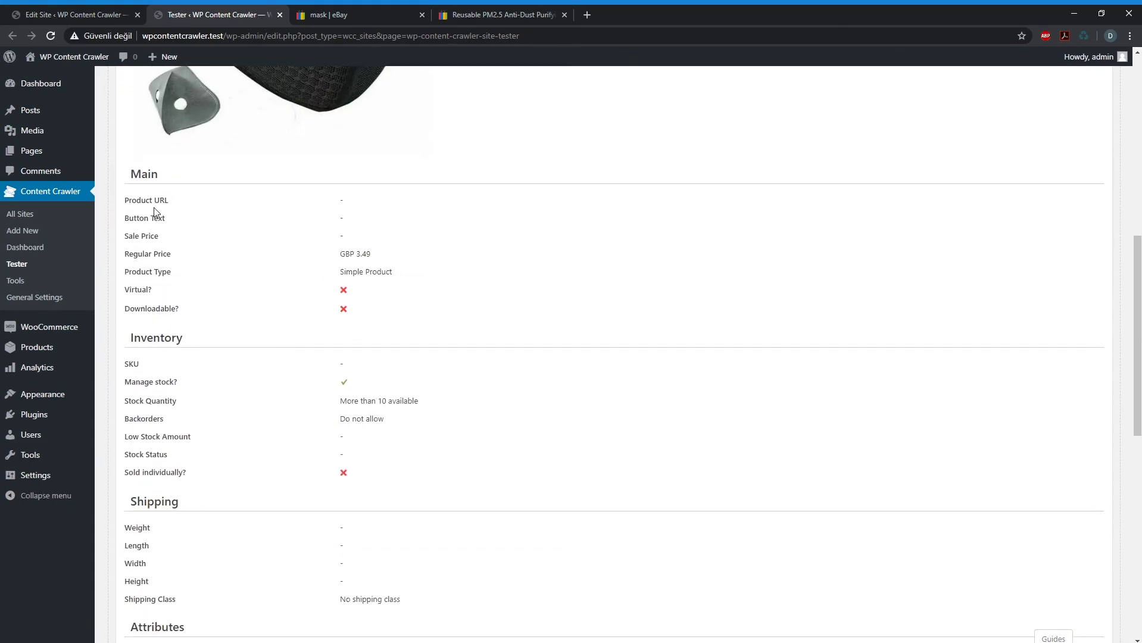
scroll(280, 292, down, 1)
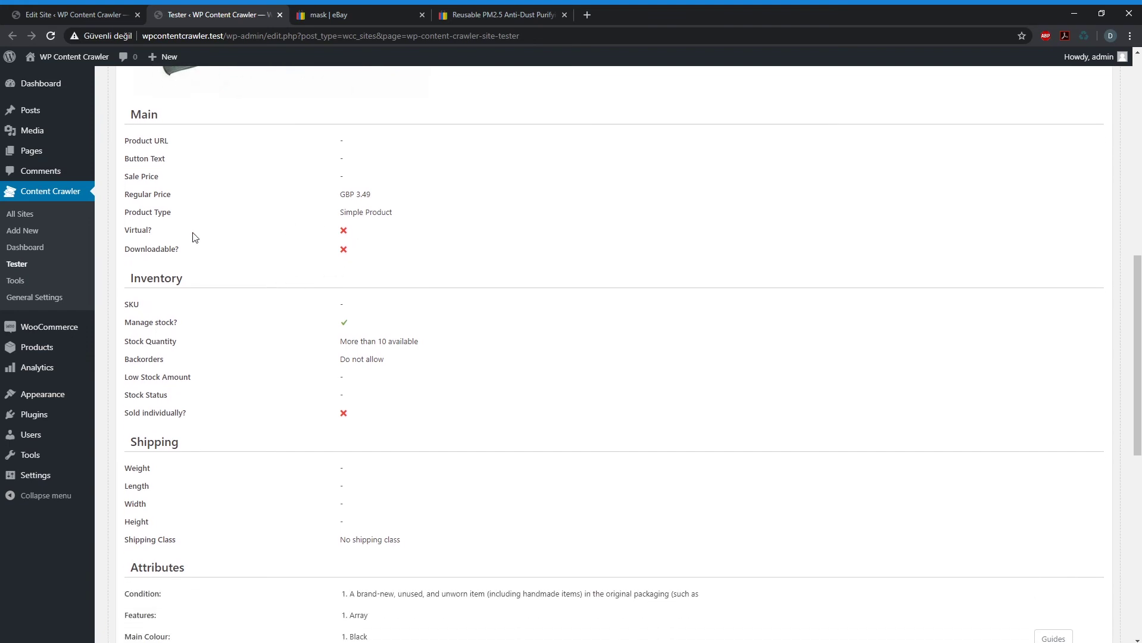
drag(127, 231, 209, 240)
scroll(334, 319, down, 2)
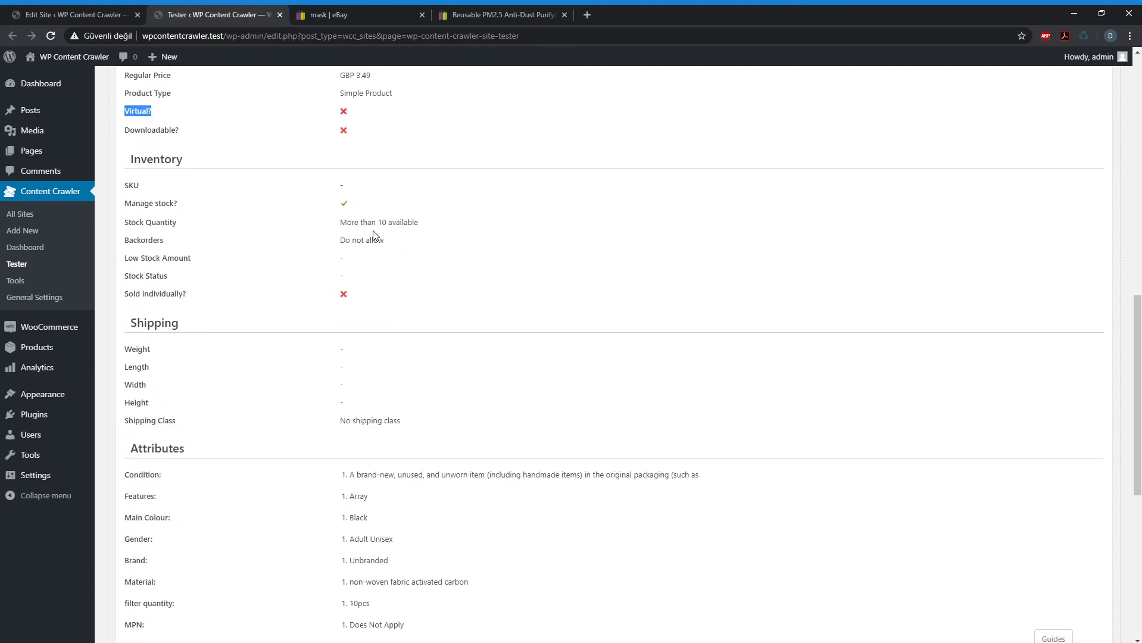
scroll(398, 350, down, 3)
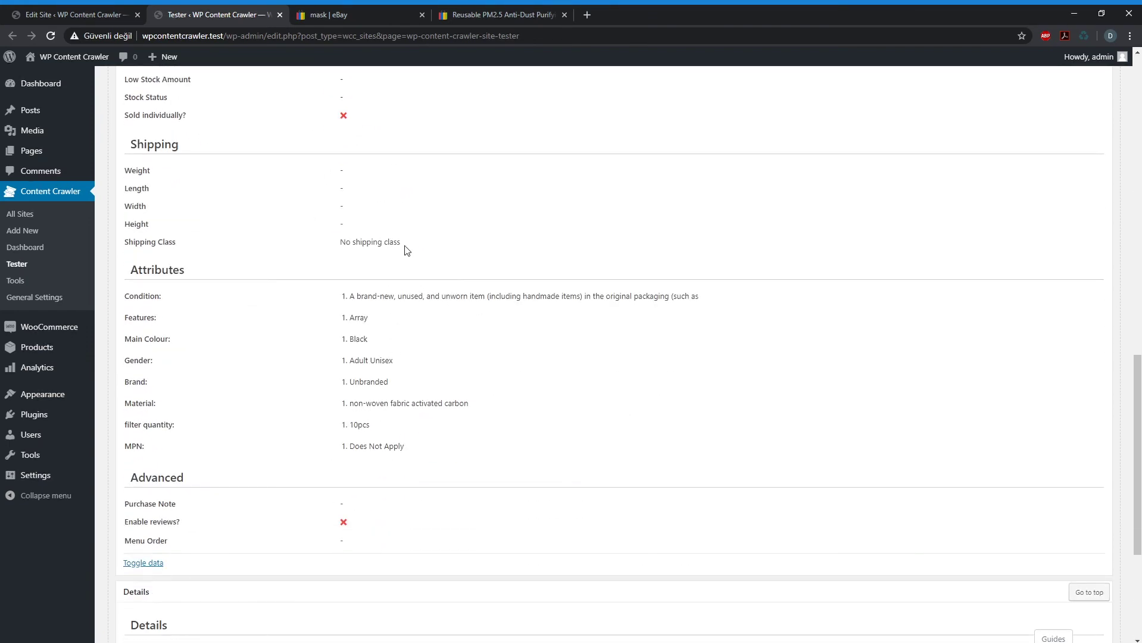
scroll(402, 247, up, 3)
scroll(365, 271, down, 3)
scroll(536, 298, down, 1)
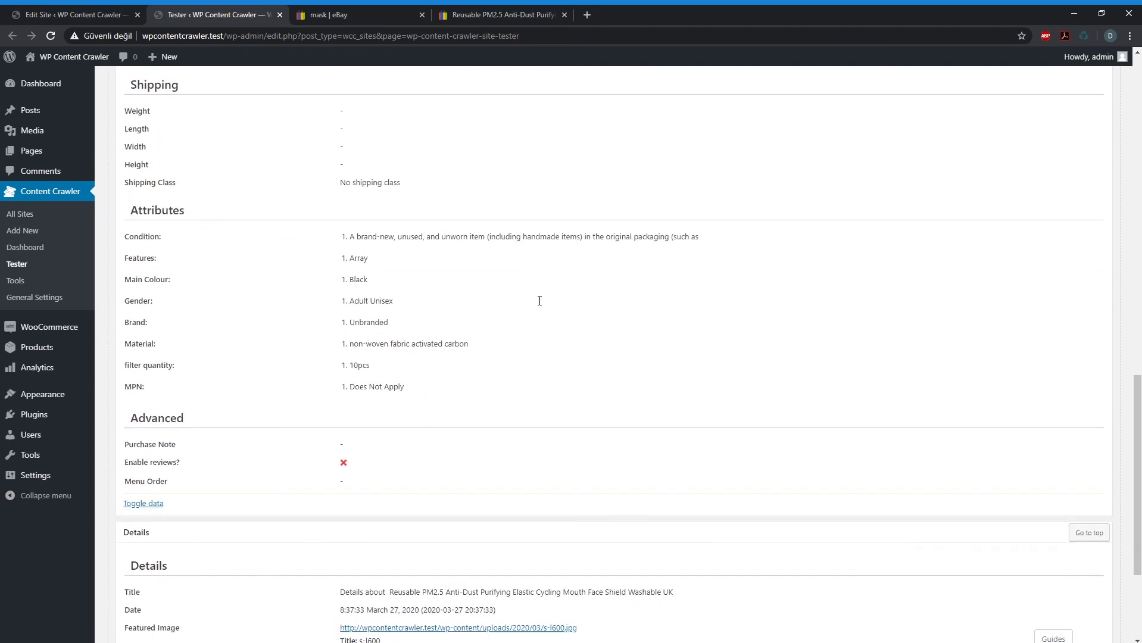
scroll(430, 393, down, 3)
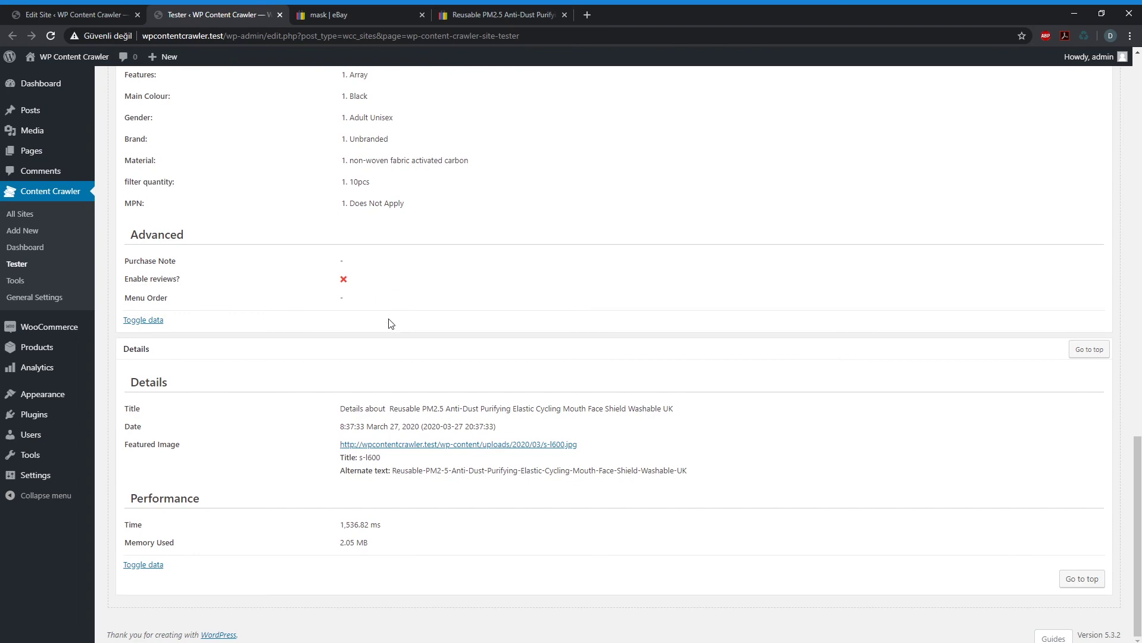
mouse_move(441, 452)
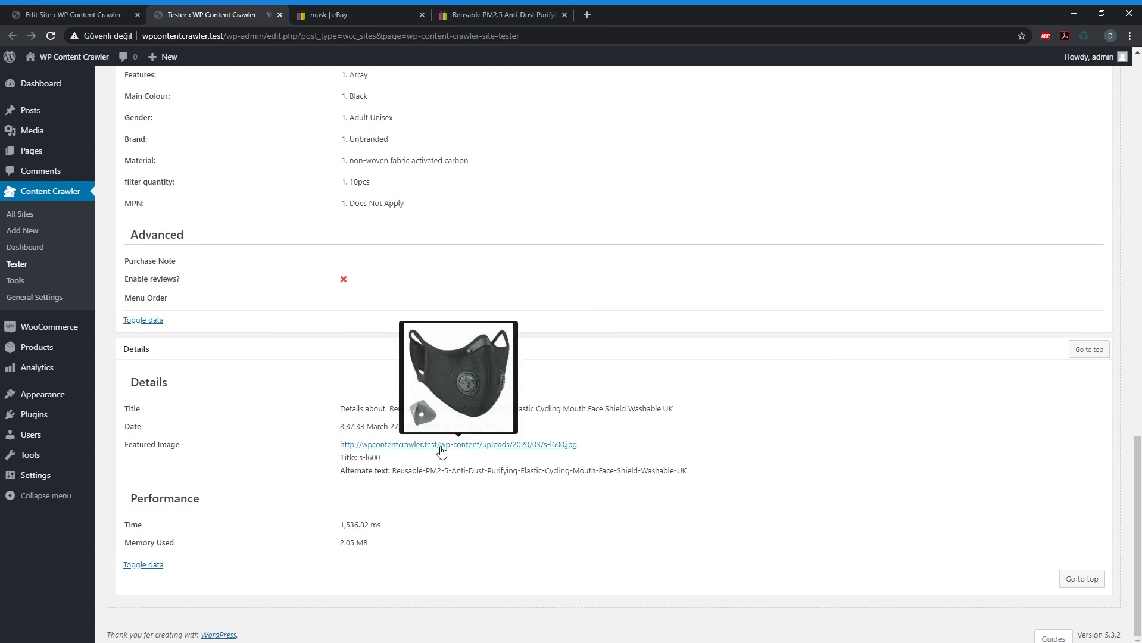
- Run a Category Page test on the saved eBay mask search results URL
scroll(441, 452, up, 15)
click(325, 109)
click(324, 144)
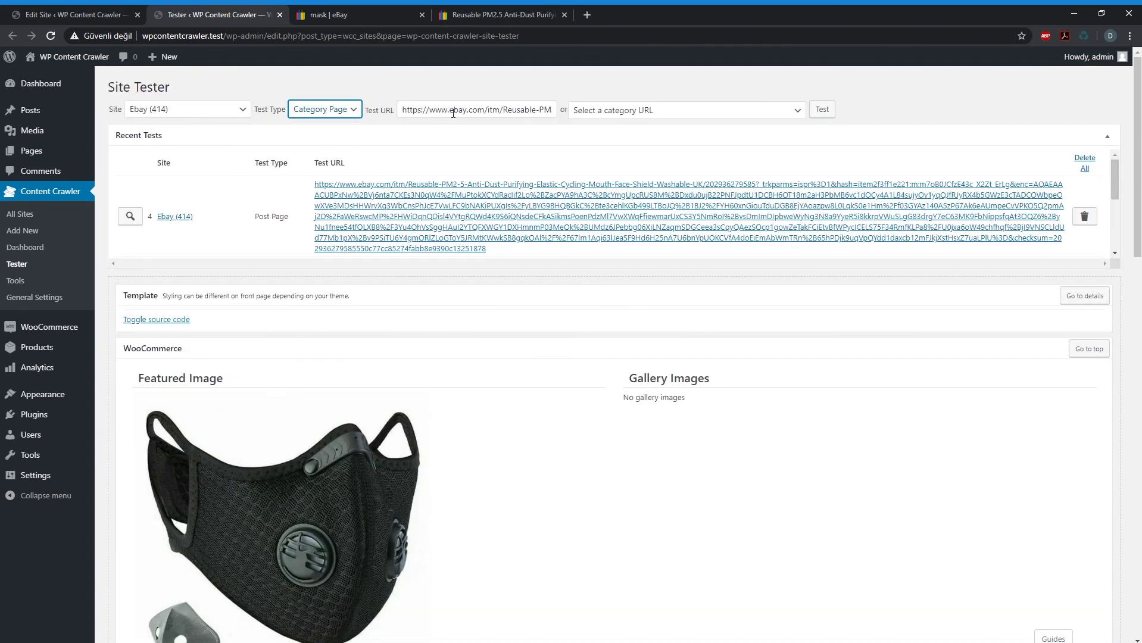
click(614, 113)
click(739, 136)
click(822, 109)
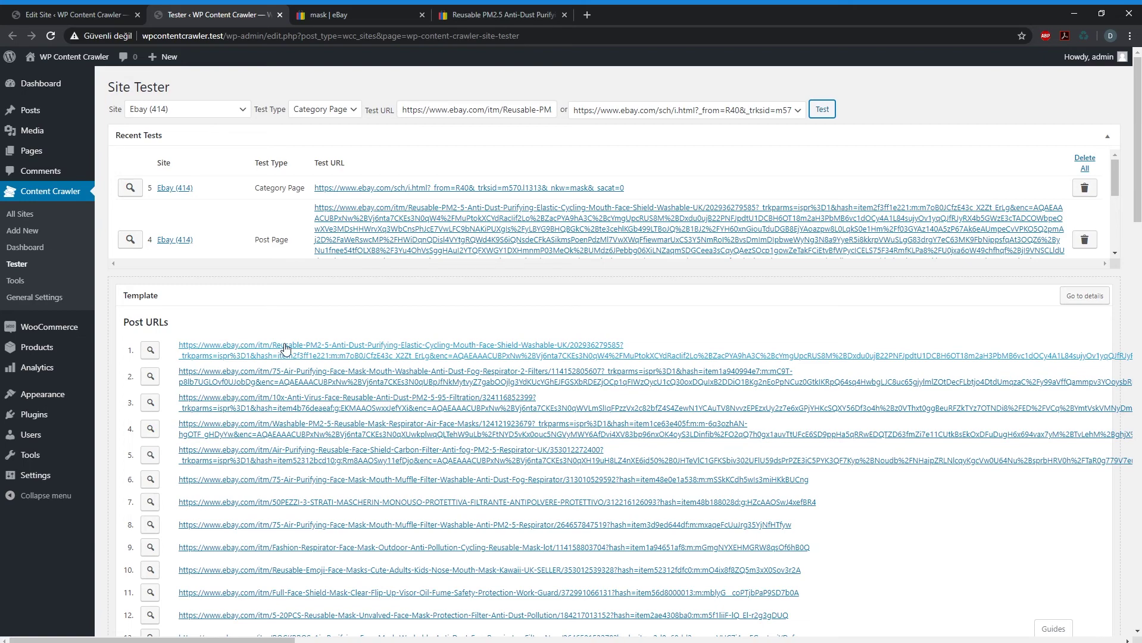
- Open post URL 42, a kids' mask listing, in a new tab and check the next-page URL
scroll(280, 365, down, 15)
middle_click(279, 364)
click(357, 20)
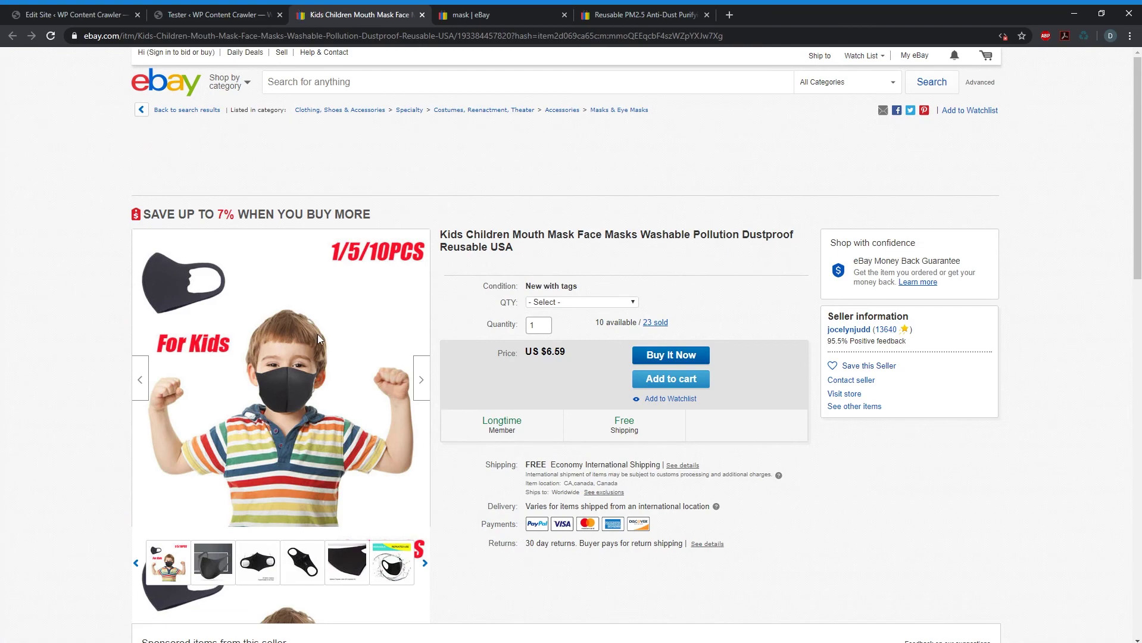
click(224, 14)
scroll(341, 458, down, 5)
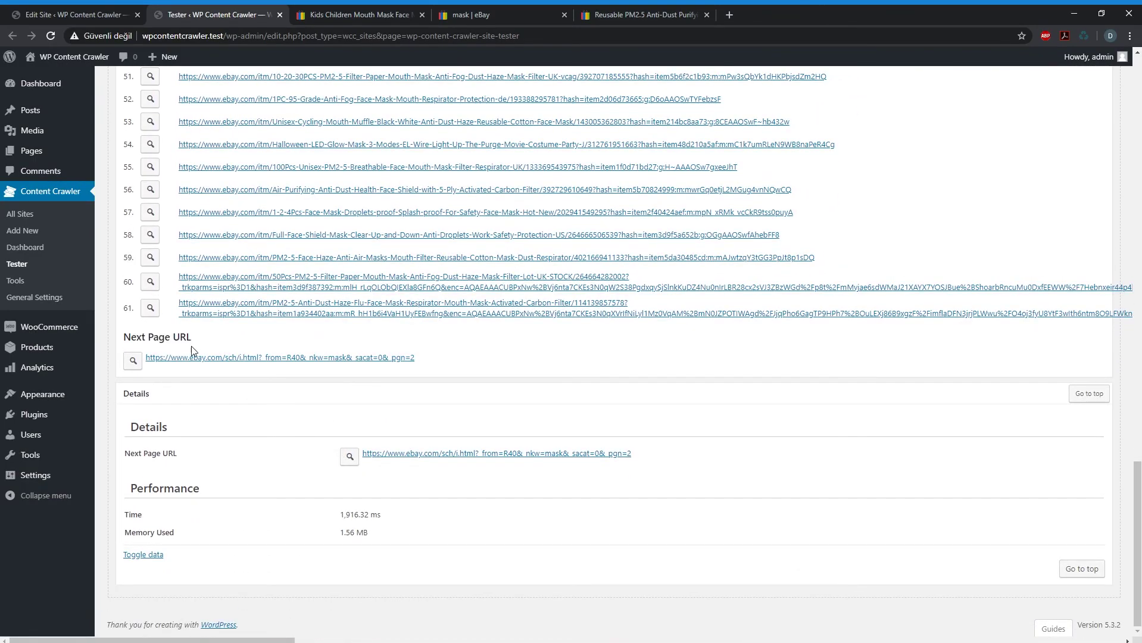
drag(452, 359, 306, 370)
click(307, 370)
- Run a Post Page test on the washable N95 mask listing, showing GBP 1.98 and 10 available
click(133, 360)
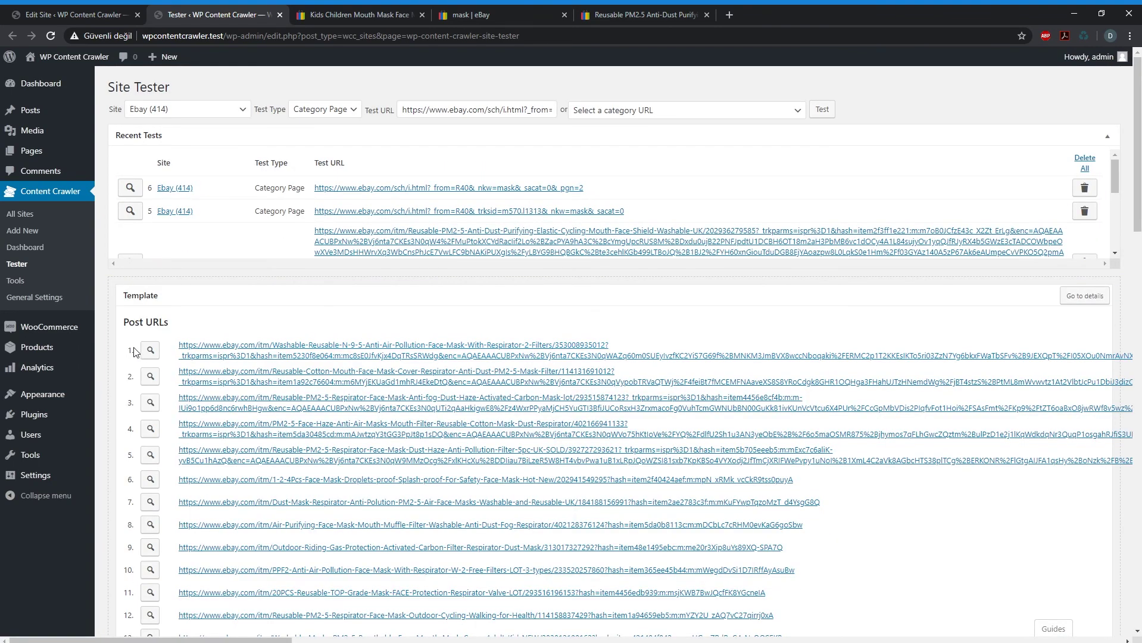
click(149, 353)
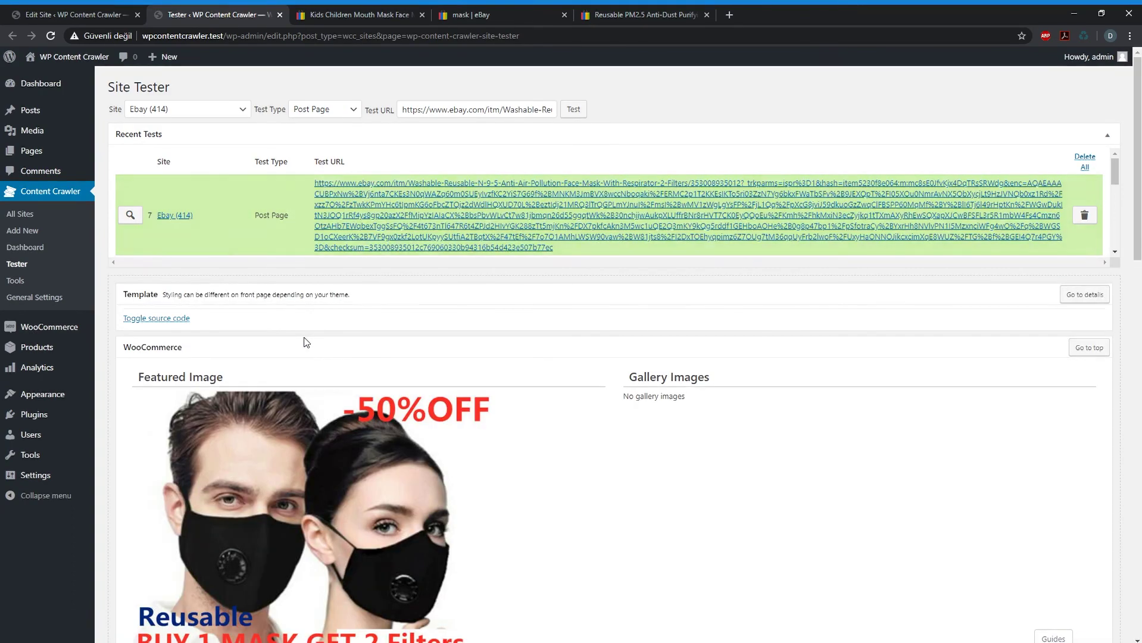
scroll(305, 338, down, 6)
scroll(594, 365, down, 10)
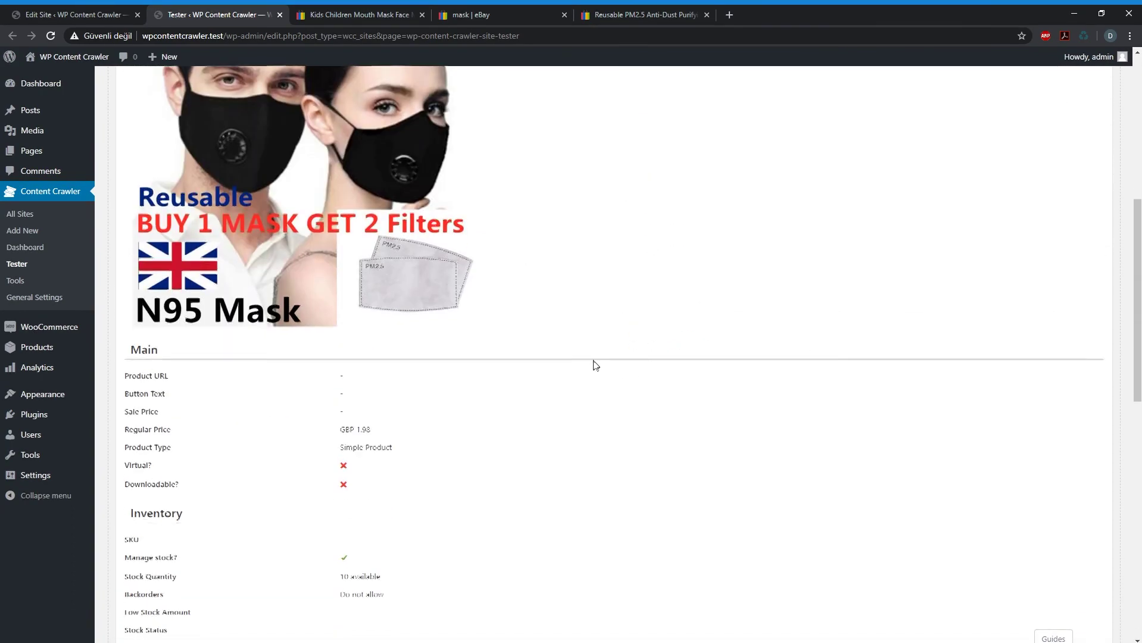
scroll(524, 359, up, 9)
scroll(525, 359, down, 10)
scroll(525, 359, up, 10)
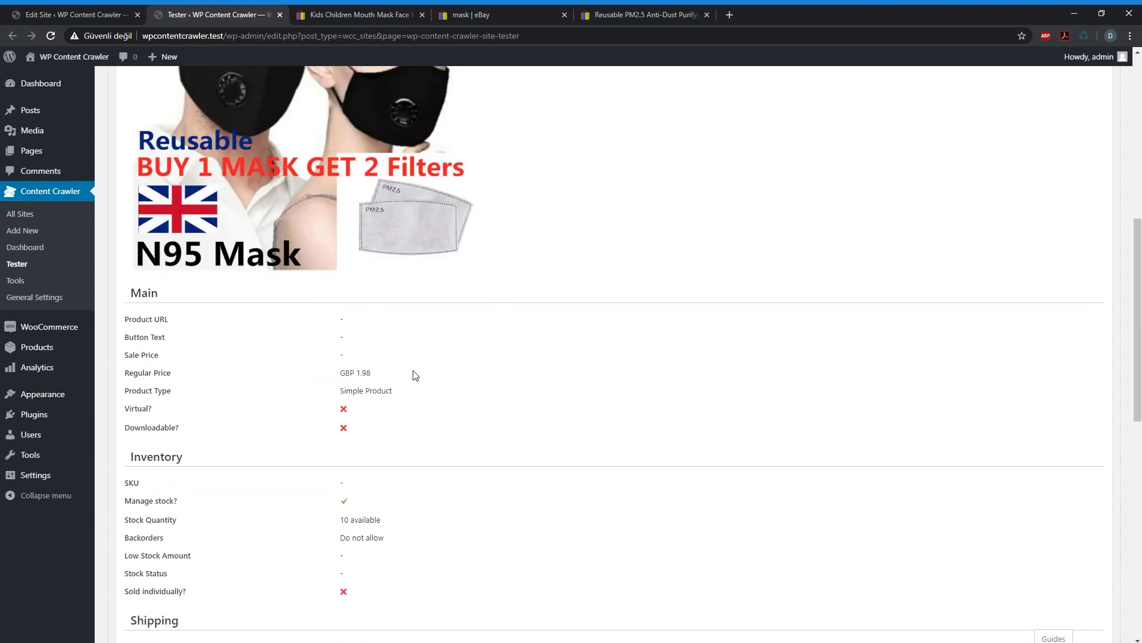
scroll(271, 314, up, 5)
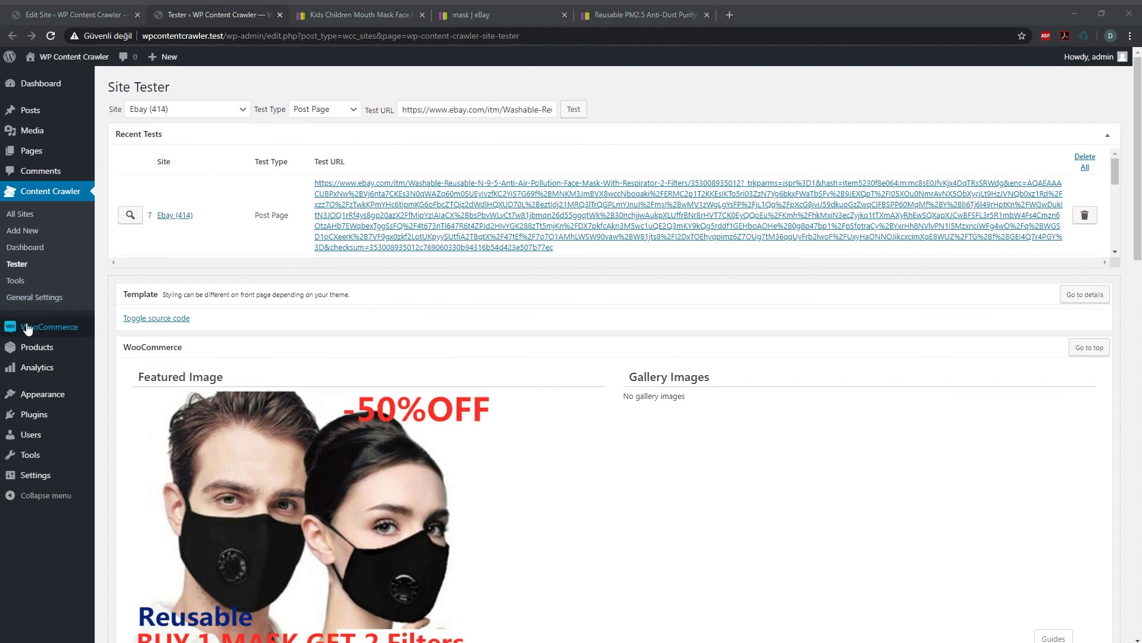
- Crawl the kids' mouth mask eBay URL from Tools' Post URLs and open the saved product
ctrl+click(16, 281)
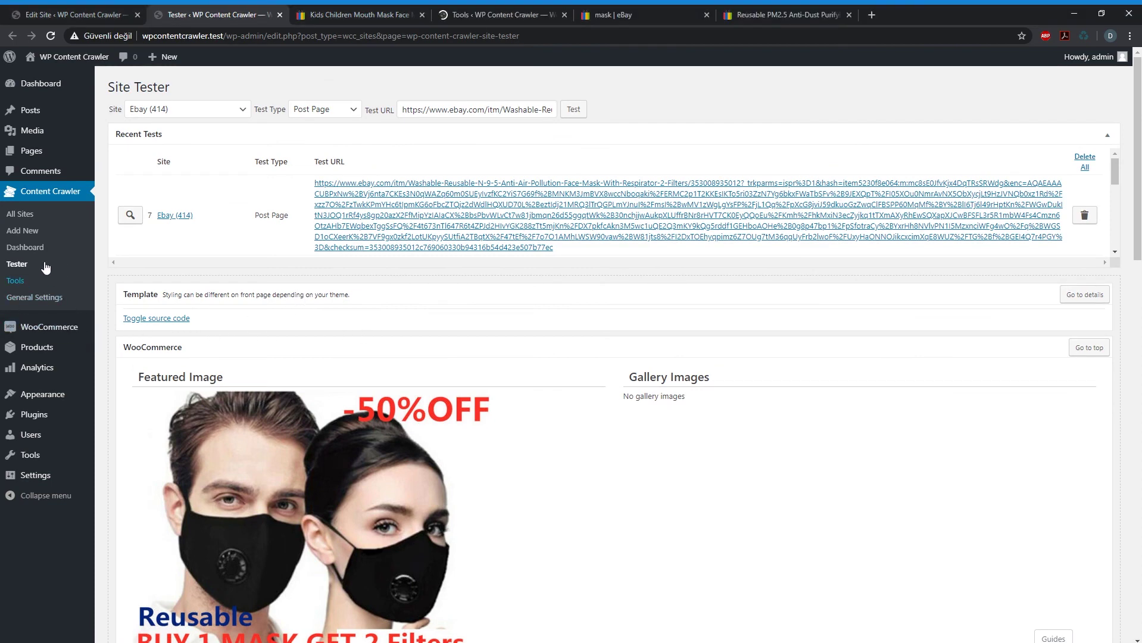
key(ctrl+Tab)
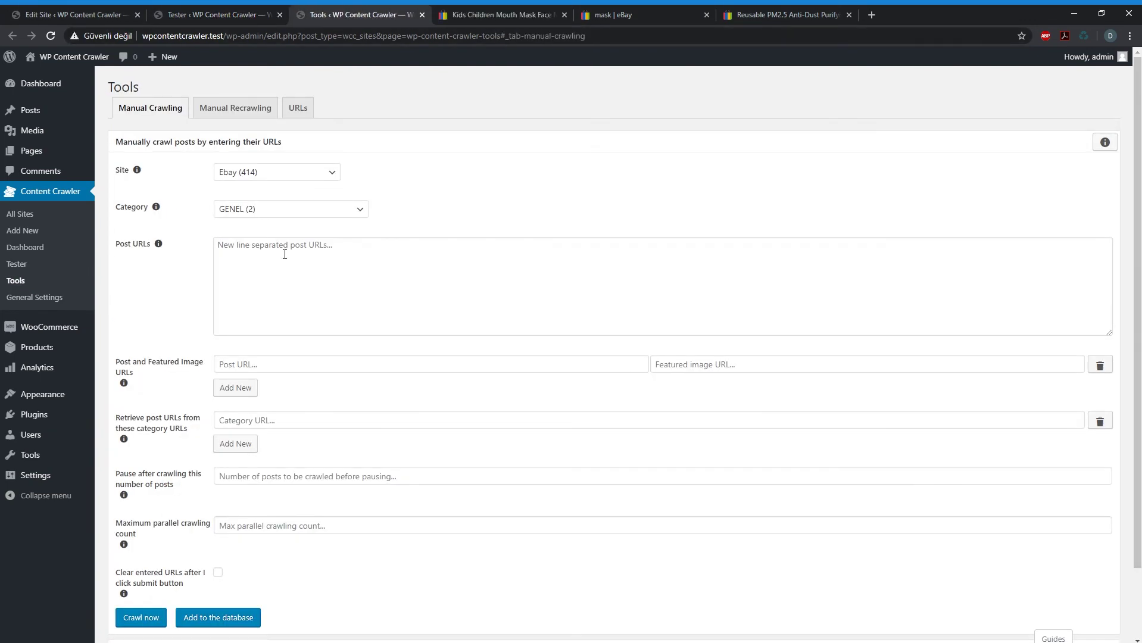
click(268, 258)
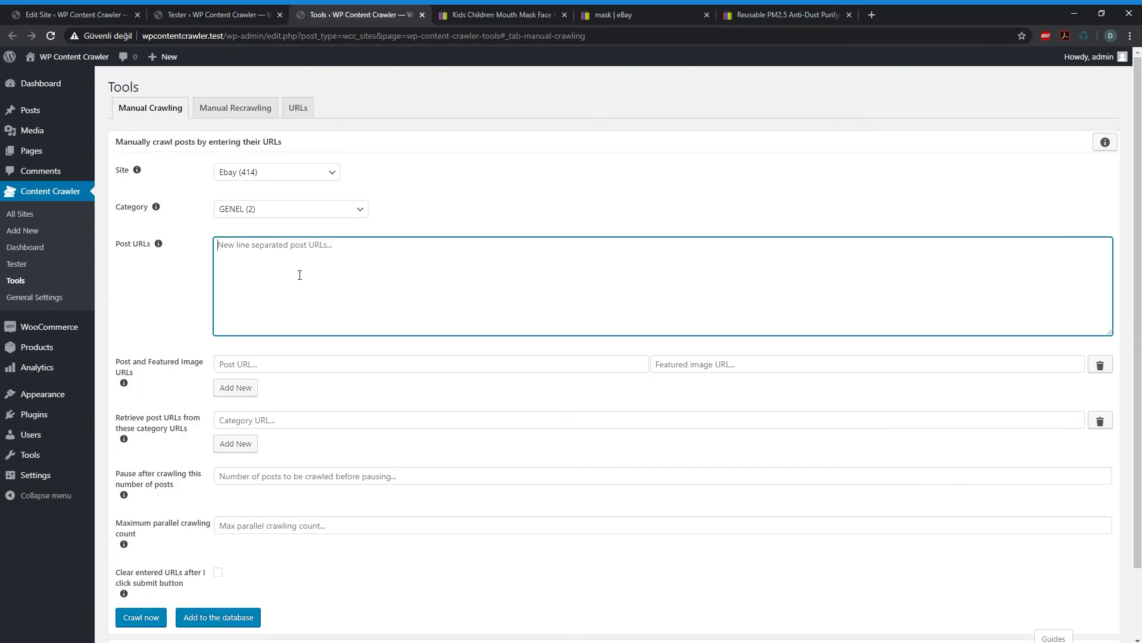
key(ctrl+v)
scroll(200, 479, down, 2)
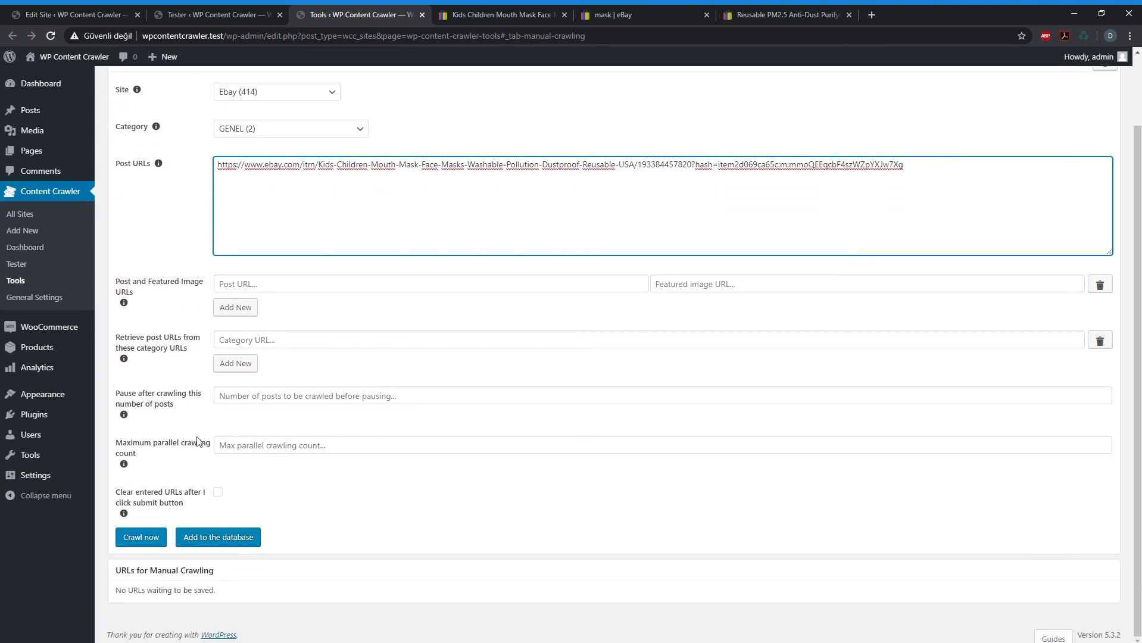
click(142, 537)
scroll(520, 499, down, 2)
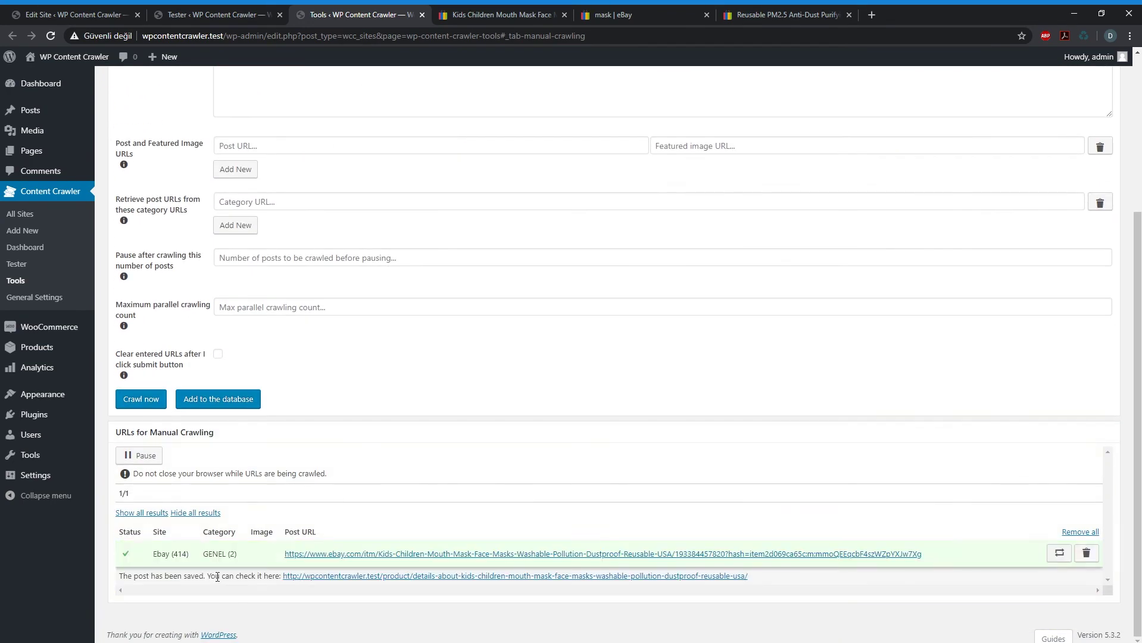
click(334, 584)
- Review the kids' mask product page: £6.59, 10 in stock, and the Additional information attributes
scroll(737, 228, up, 3)
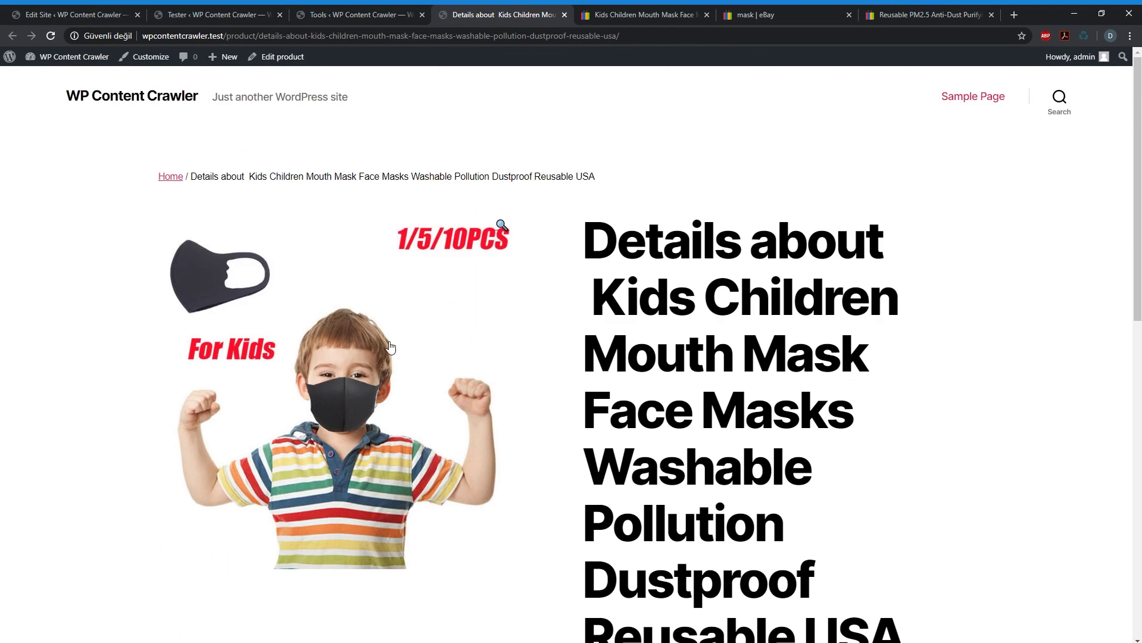
scroll(377, 413, down, 4)
triple_click(627, 393)
click(583, 391)
scroll(654, 427, down, 3)
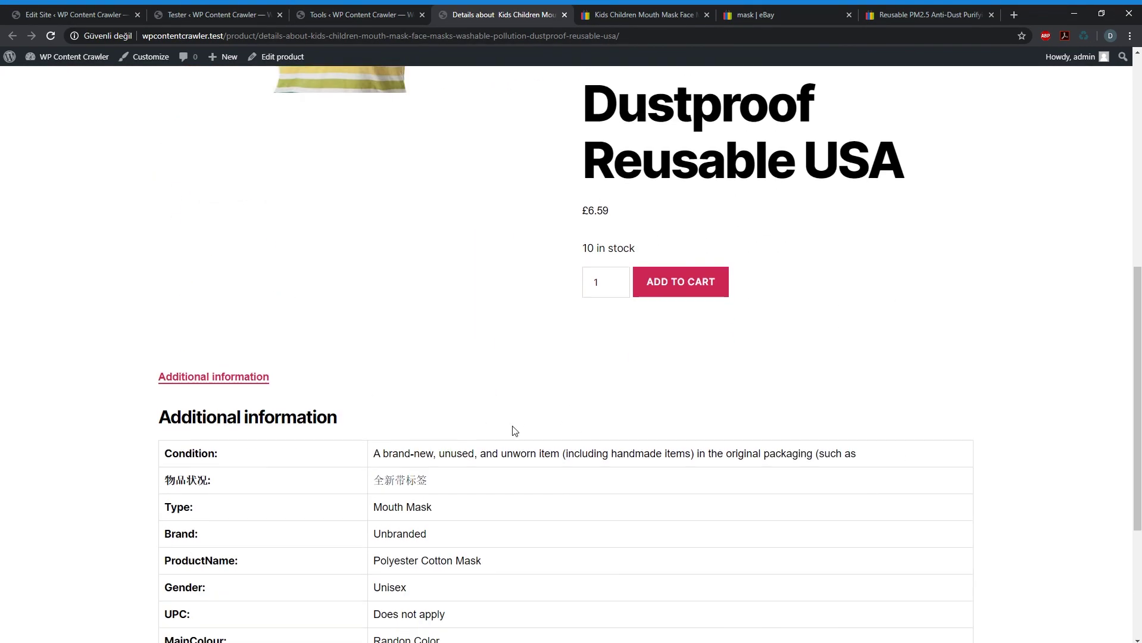
scroll(511, 430, down, 3)
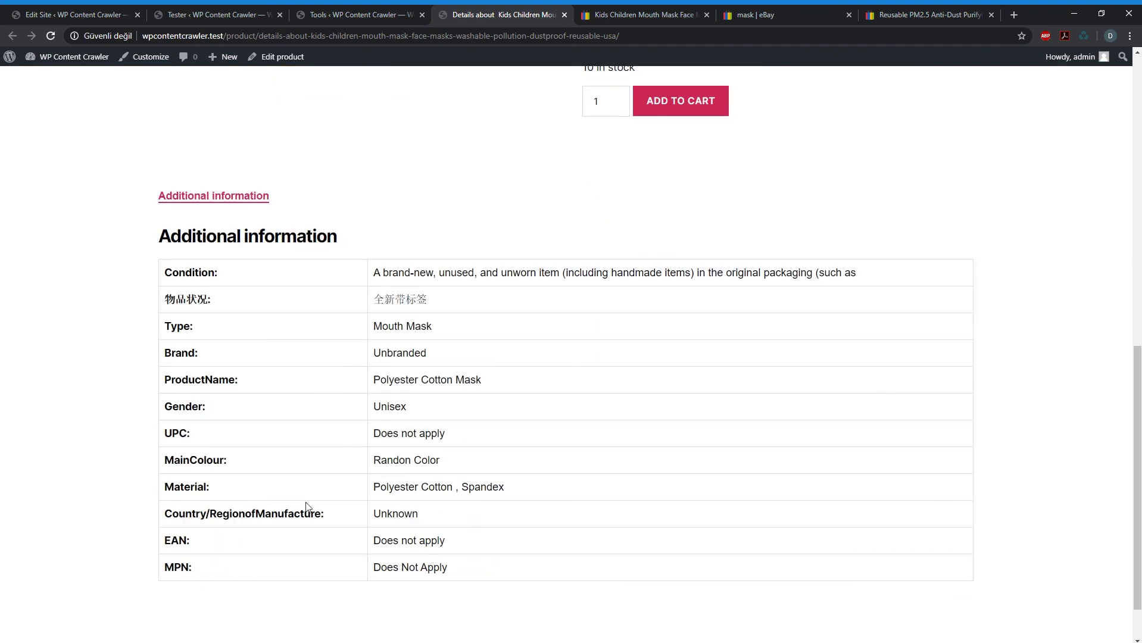
scroll(349, 211, up, 6)
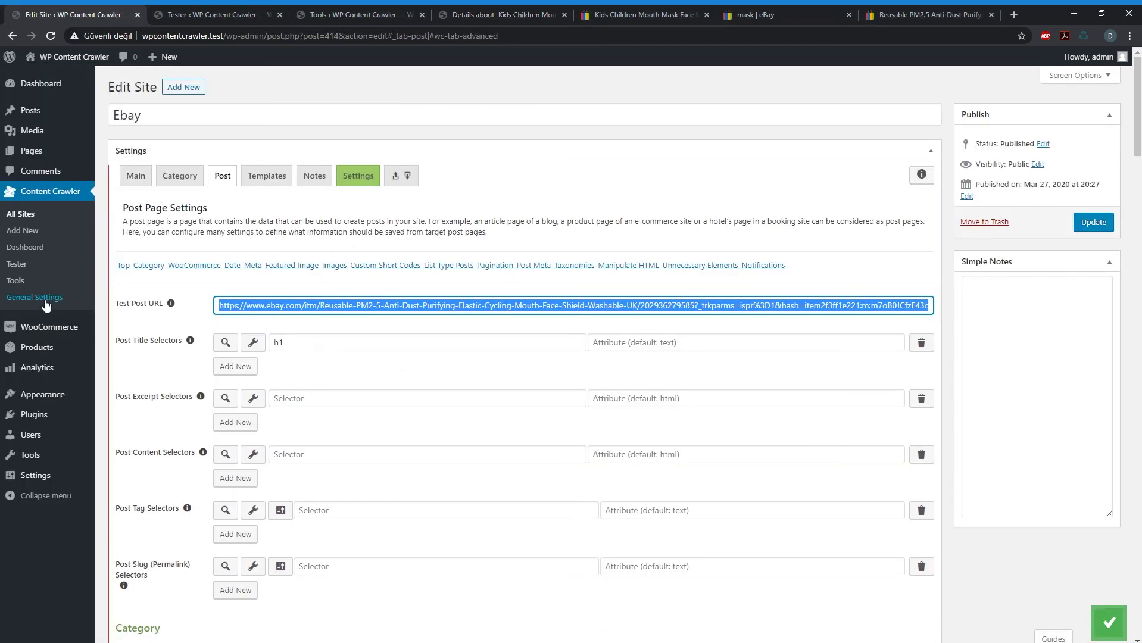
- Tick Active for scheduling on the Ebay site and save its settings
click(46, 302)
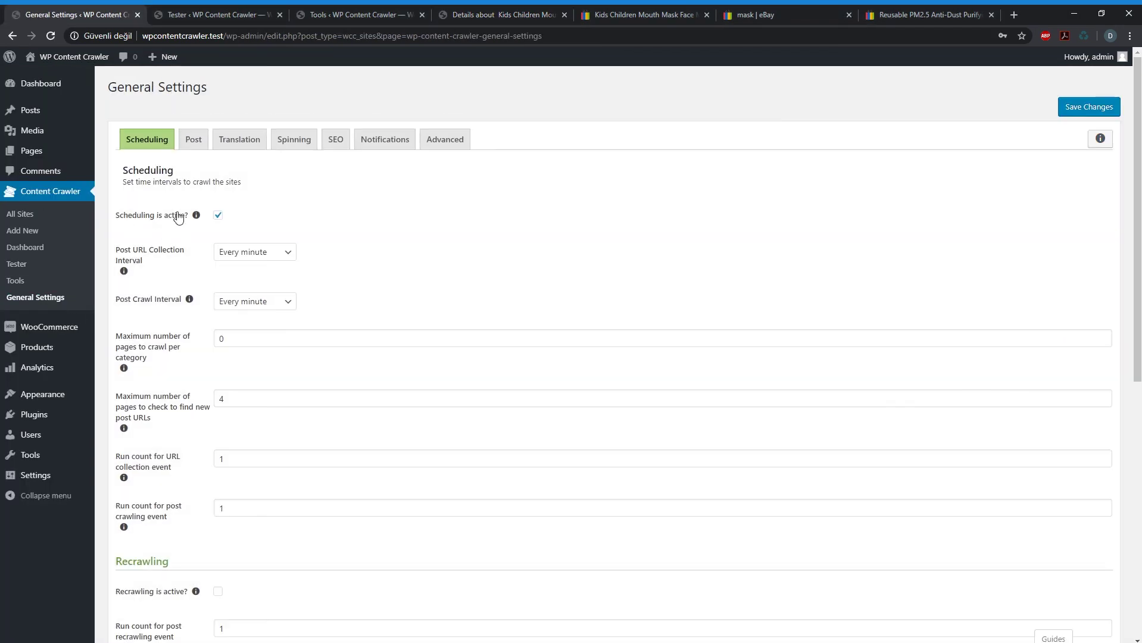
drag(122, 219, 185, 218)
click(50, 216)
click(143, 183)
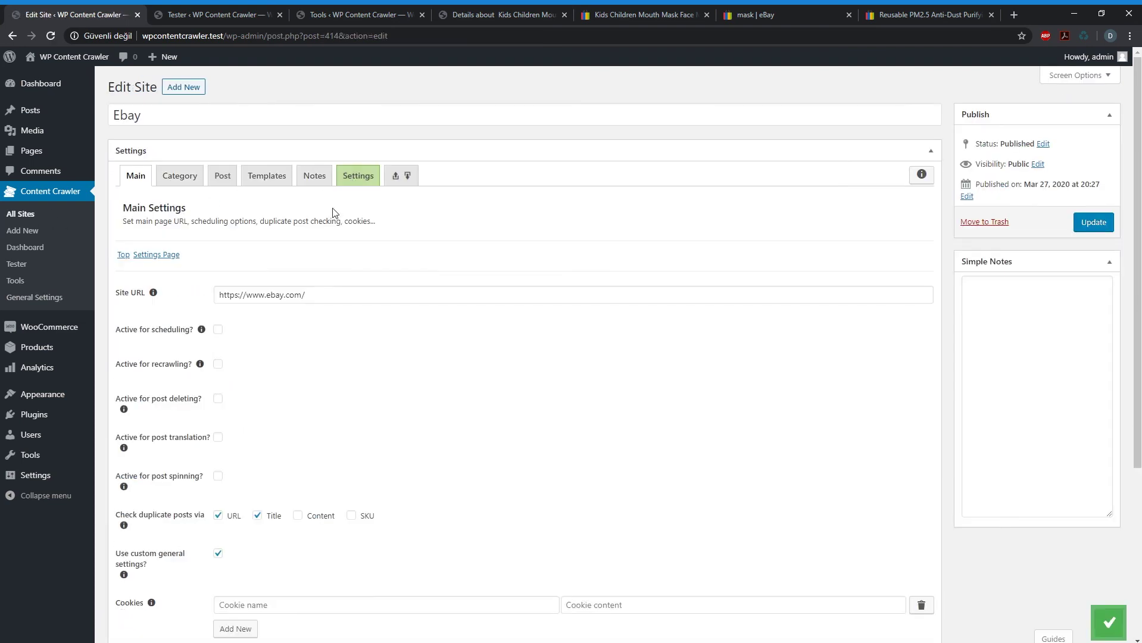
drag(117, 329, 268, 334)
click(268, 334)
click(218, 329)
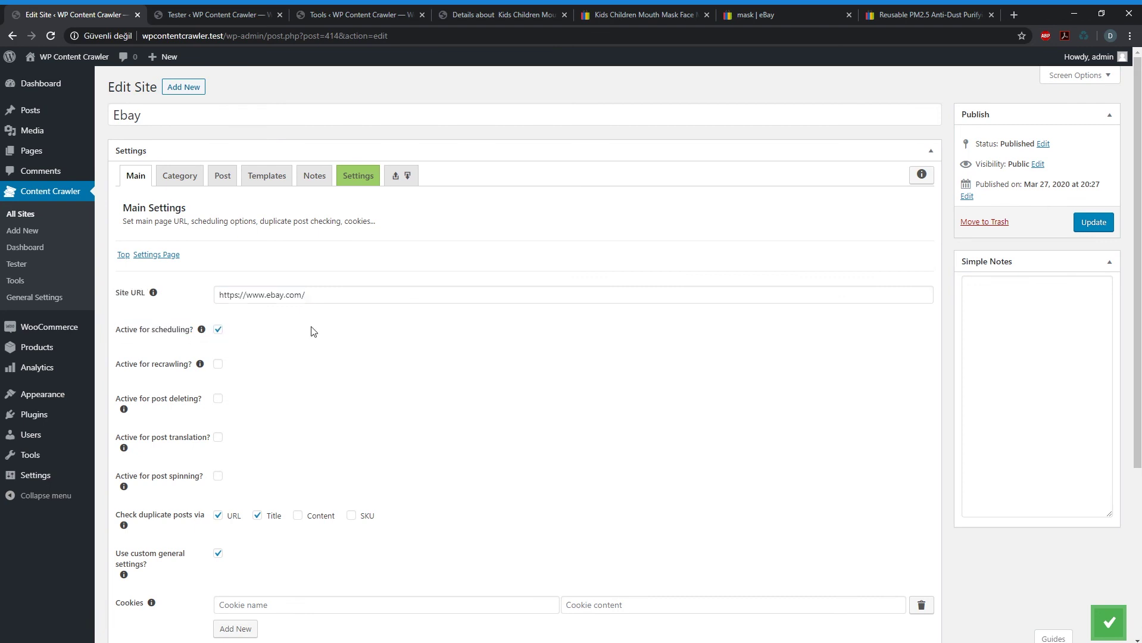
click(1108, 621)
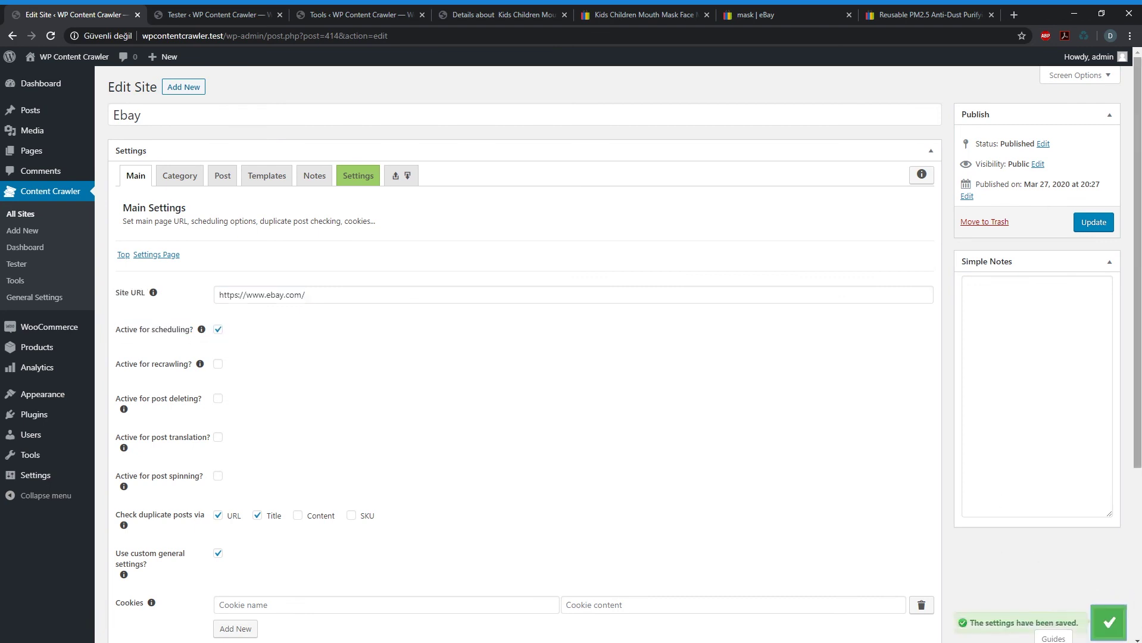
- Open the crawler Dashboard to confirm Ebay is the only active site, scheduled every minute
click(25, 247)
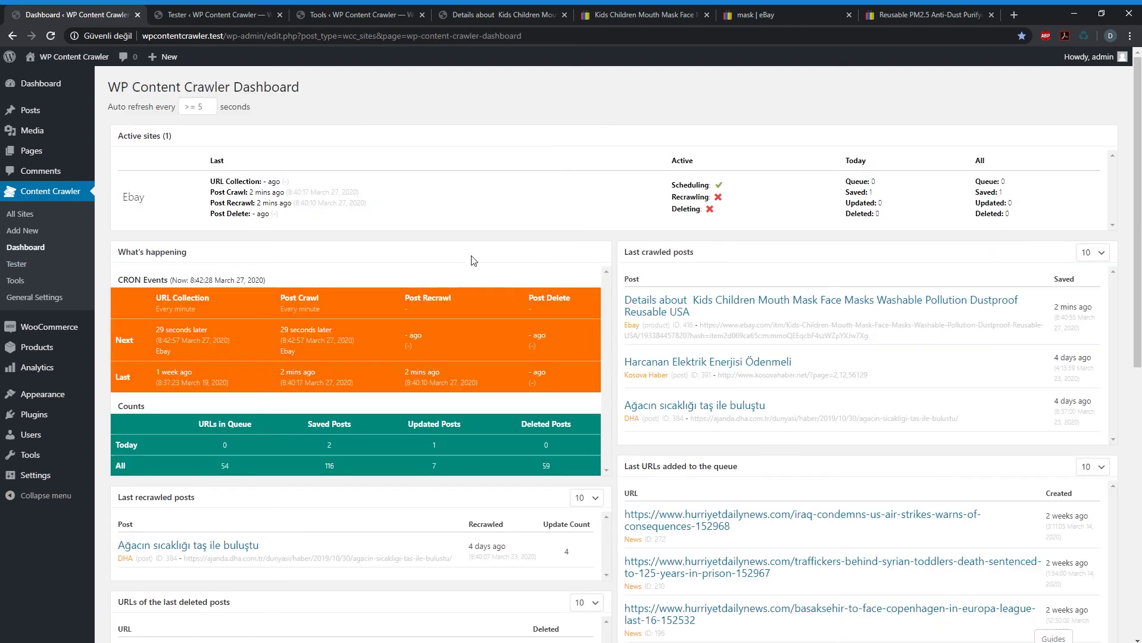